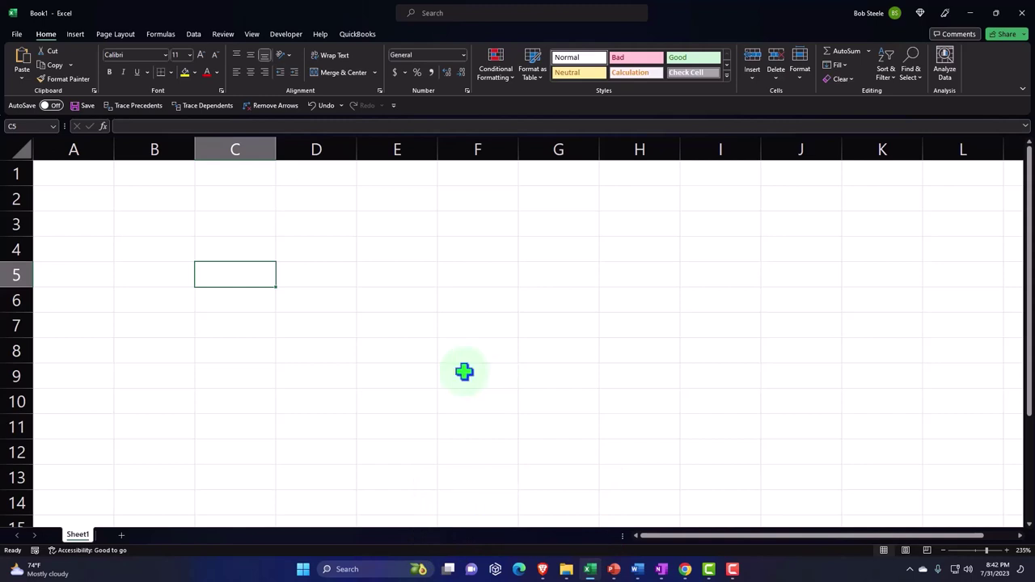
Step: Select column A and preview the histogram option among the statistical charts without inserting it
left_click(89, 174)
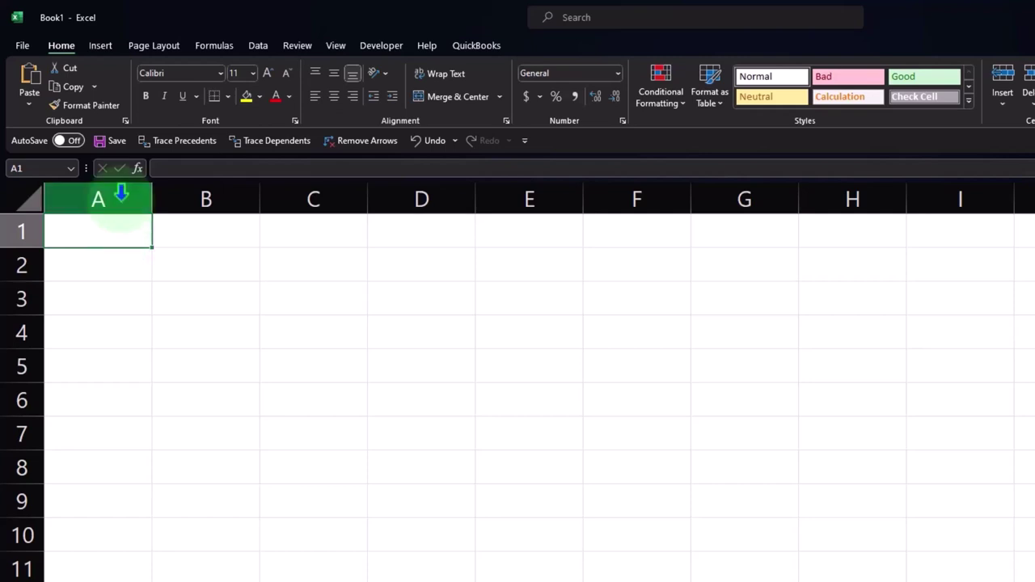
left_click(120, 199)
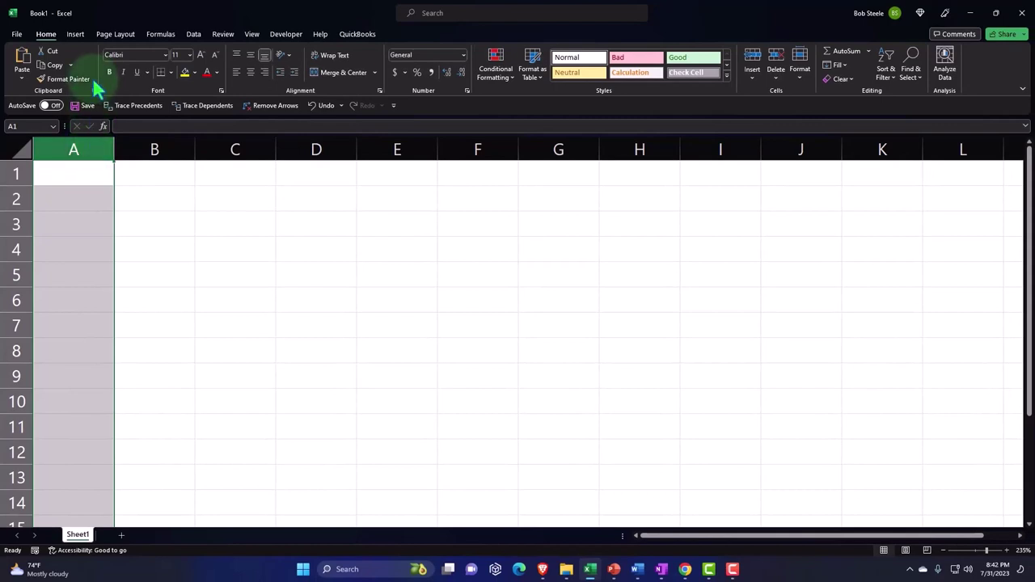
left_click(77, 37)
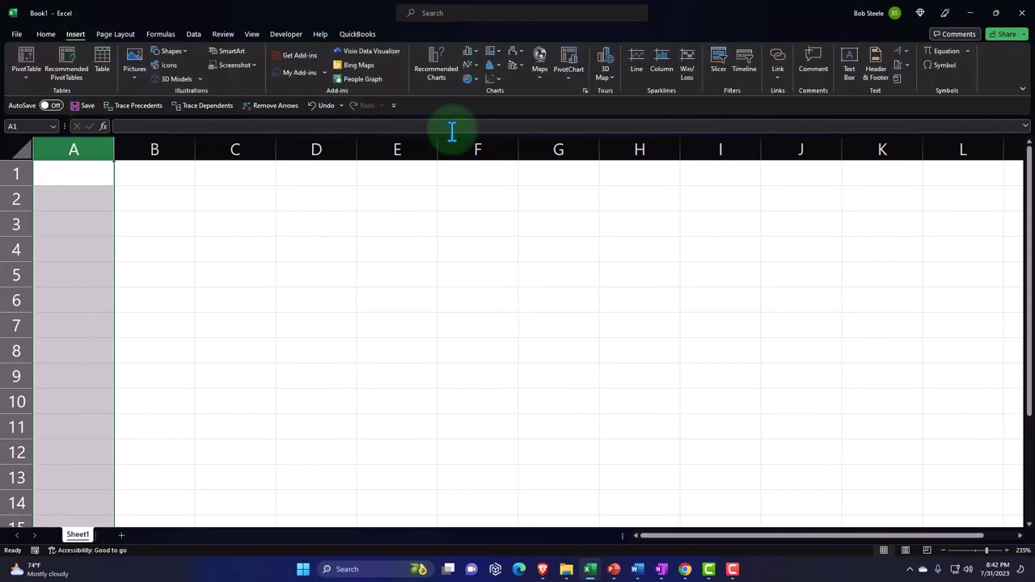
left_click(489, 68)
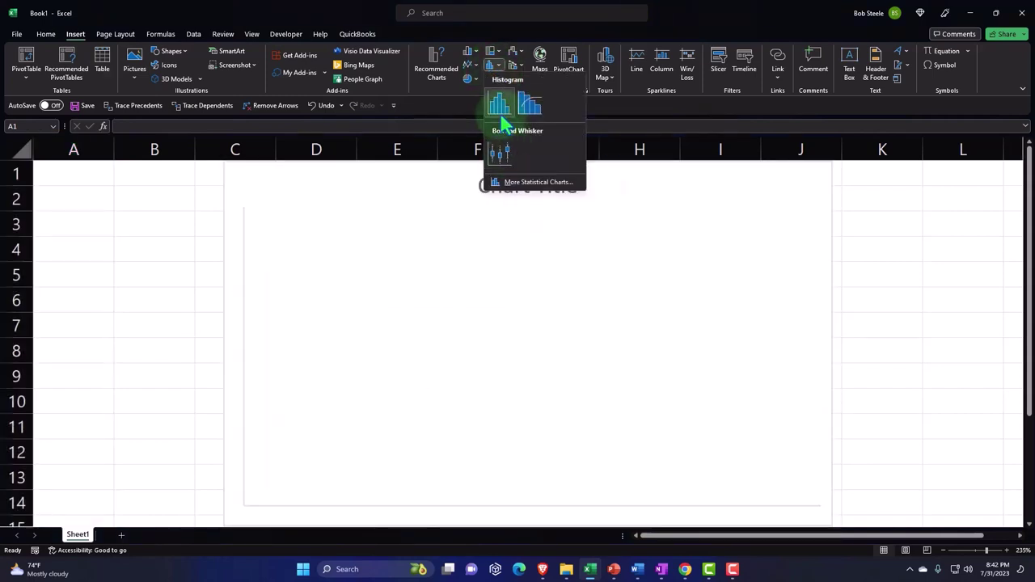
key("Escape")
left_click(46, 36)
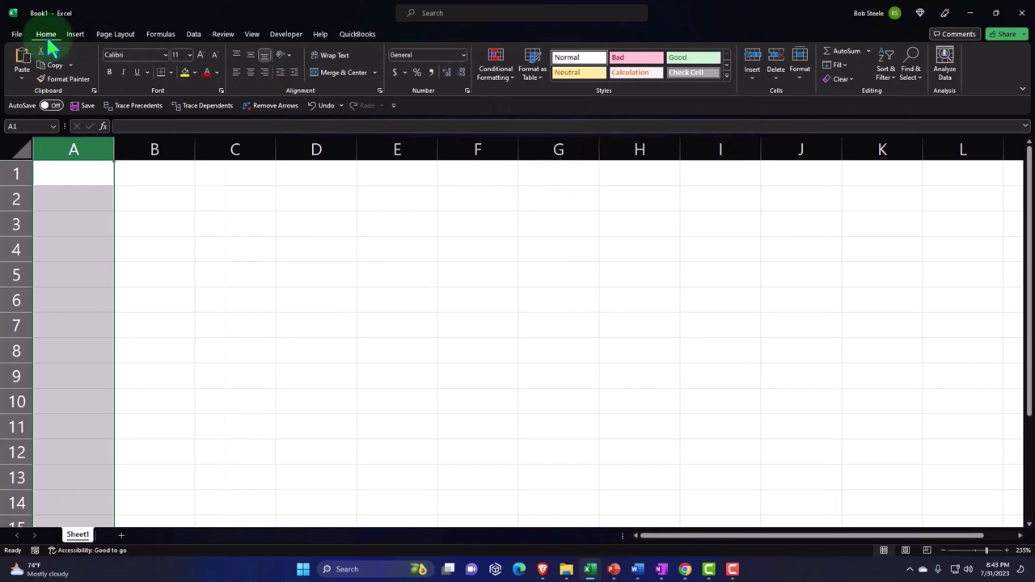
left_click(179, 207)
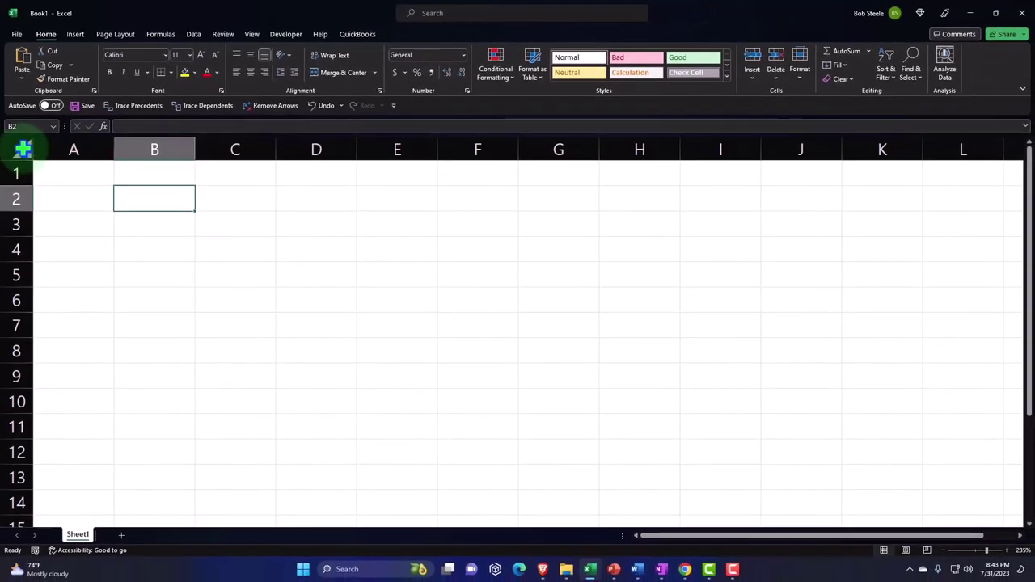
Step: Format the whole sheet as Currency with two decimals, no symbol, and negative numbers in red with parentheses
left_click(22, 149)
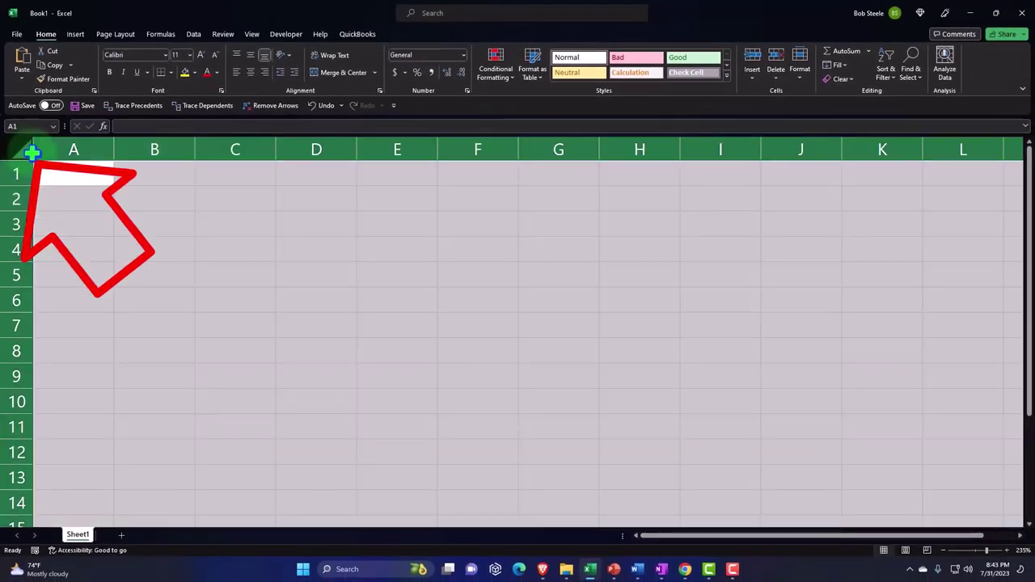
right_click(166, 218)
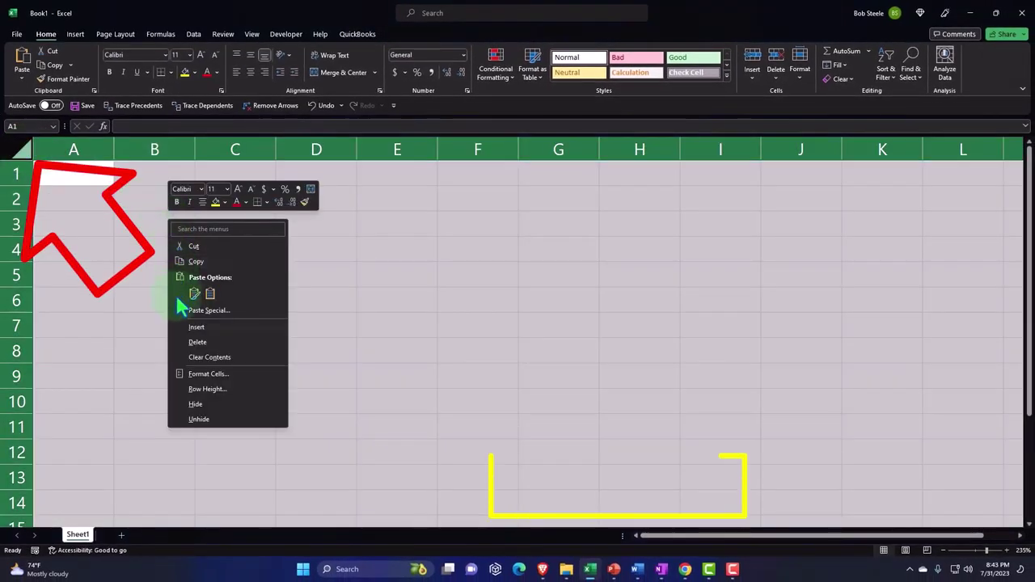
left_click(230, 377)
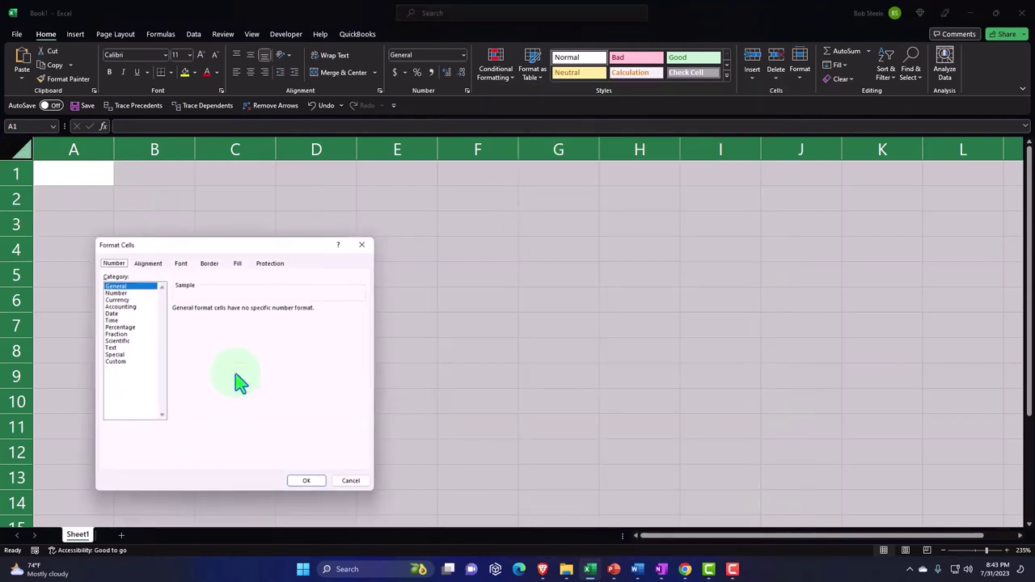
left_click_drag(147, 267, 209, 229)
left_click(178, 261)
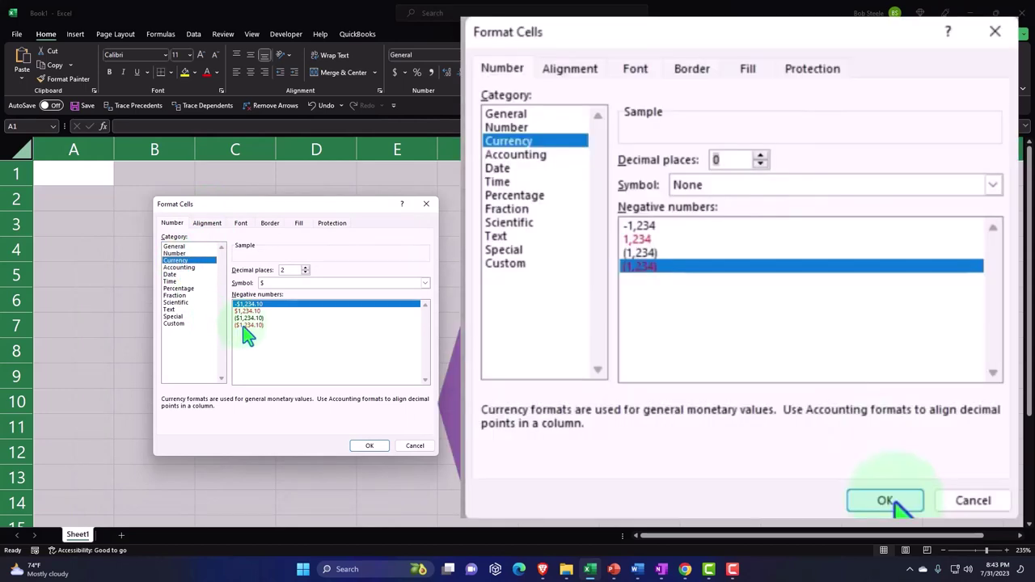
left_click(245, 324)
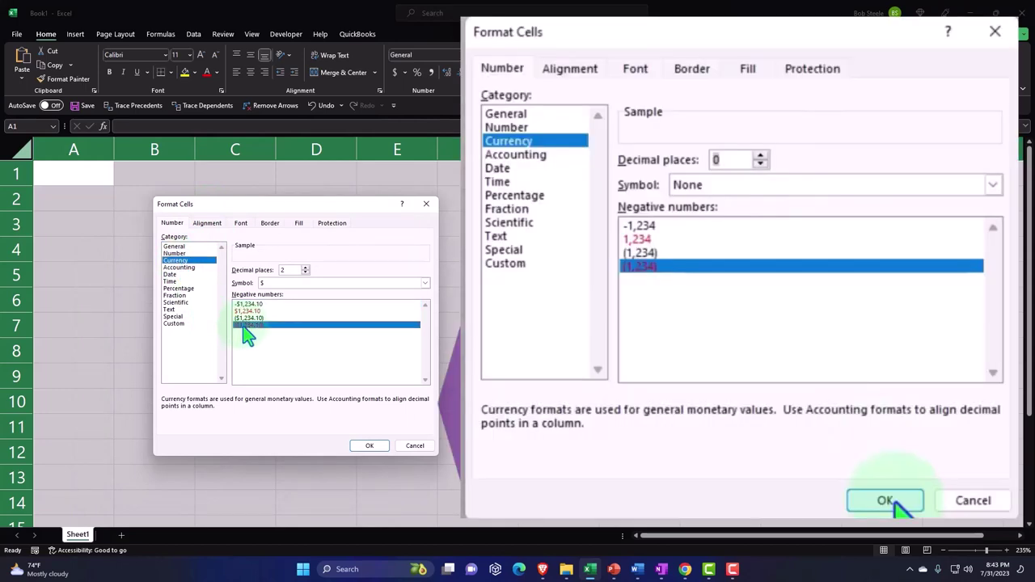
left_click(424, 282)
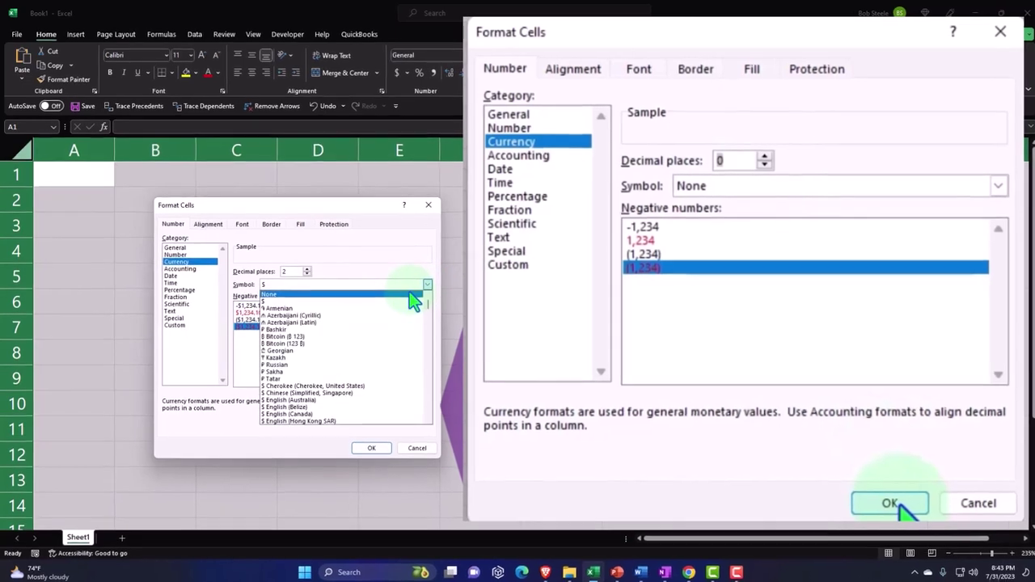
left_click(409, 292)
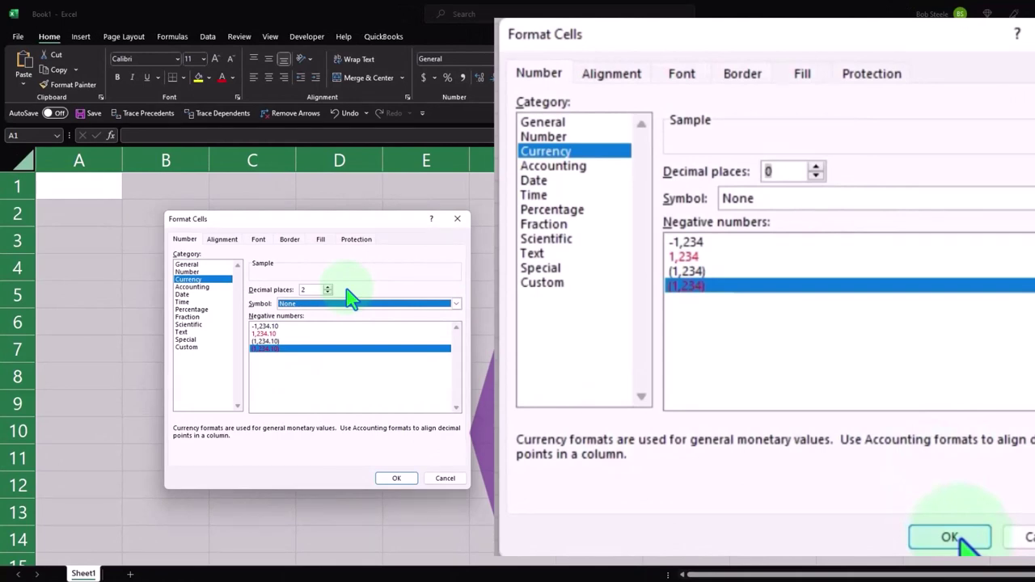
left_click(396, 478)
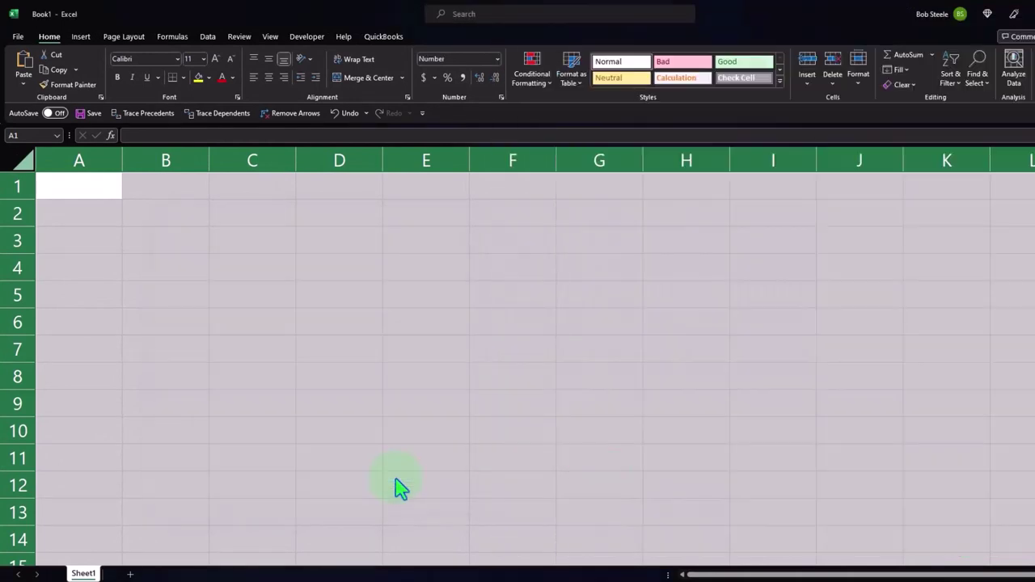
Step: Enter 1000 in cell A1 and 3000 in cell A2
left_click(90, 193)
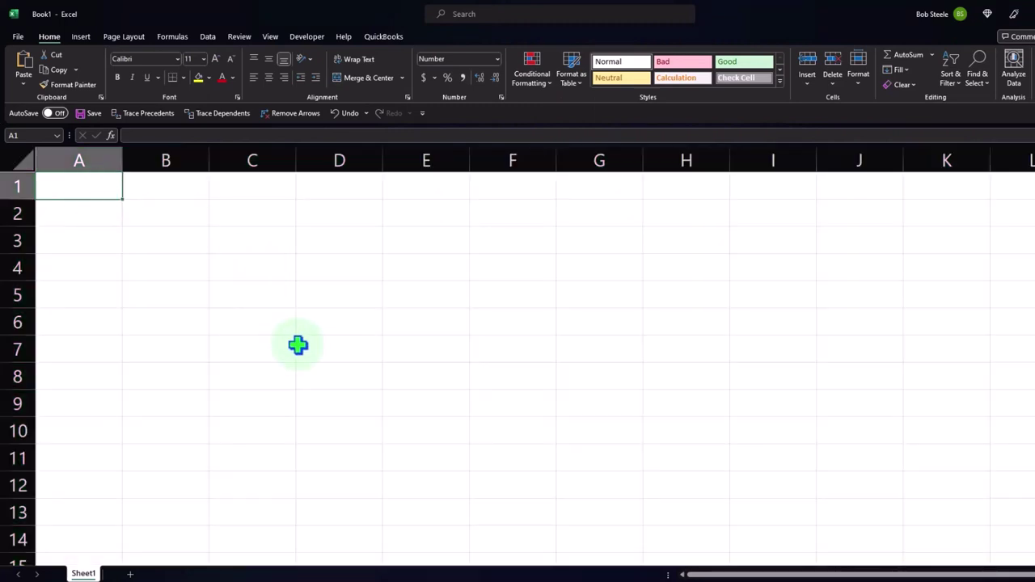
scroll(298, 346, "up", 3)
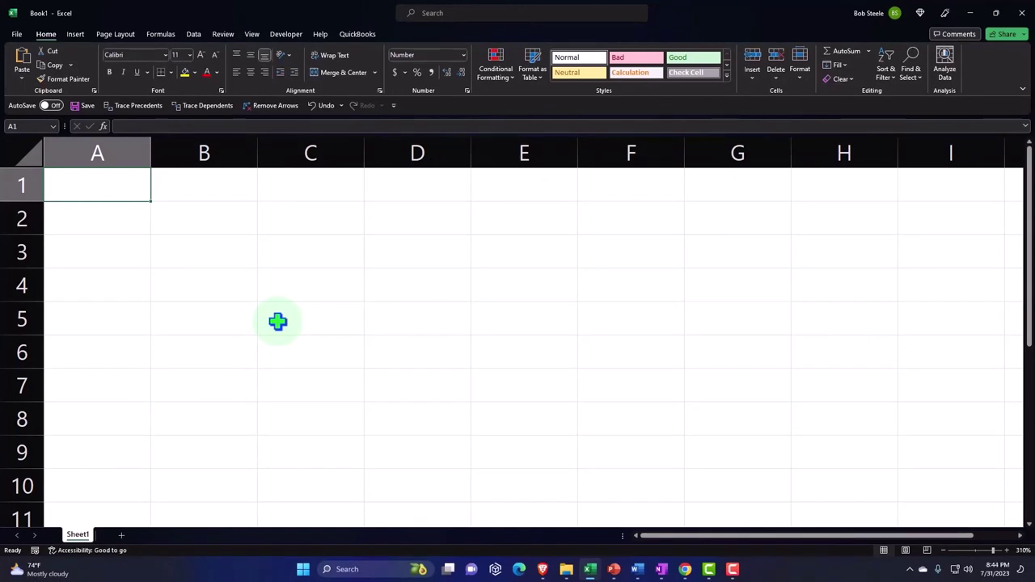
type("1000")
key("Return")
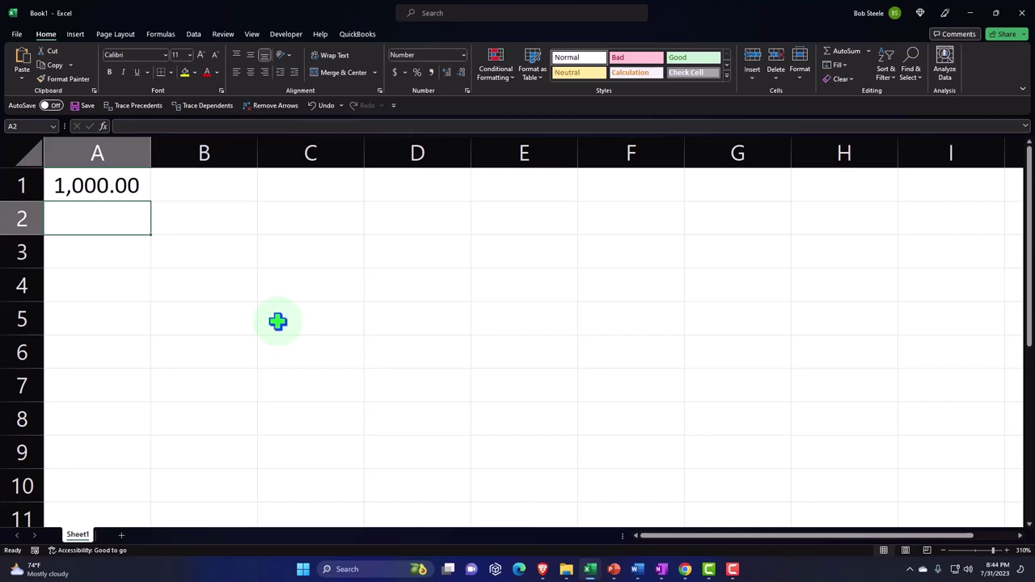
type("3000")
key("Return")
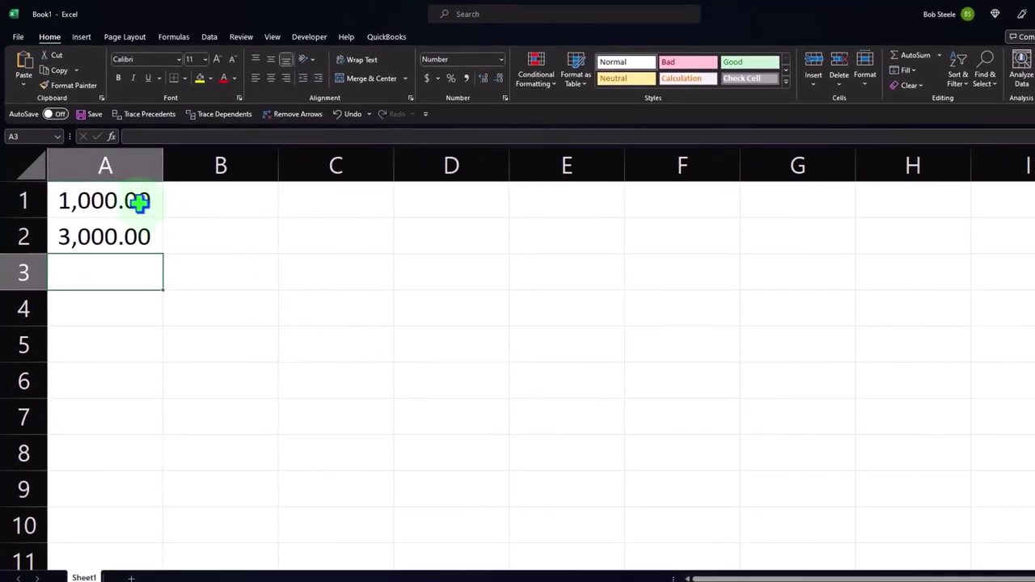
Step: Extend the A1:A2 number series down to A7 and widen column A to fit the values
left_click_drag(139, 203, 139, 232)
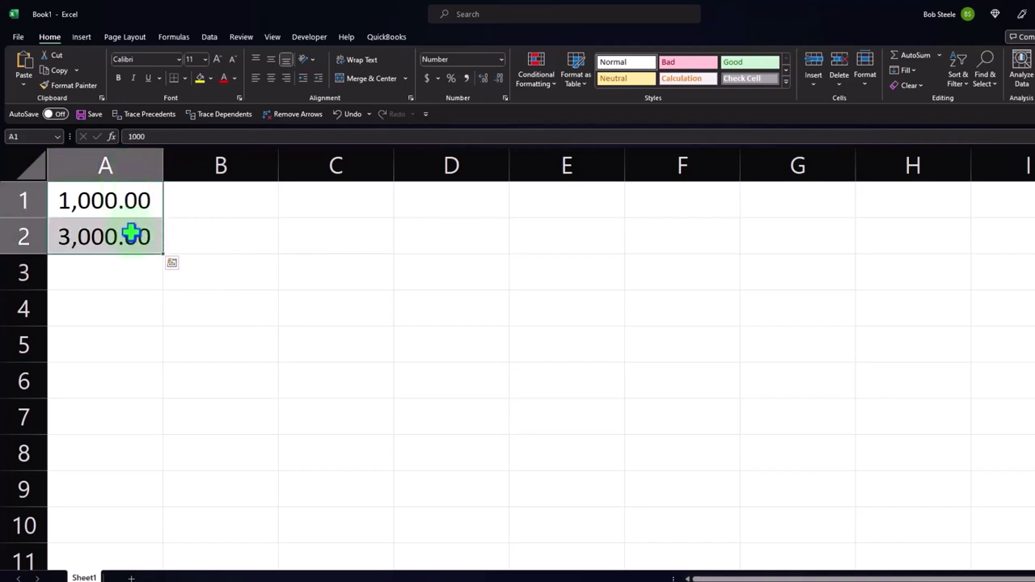
scroll(137, 386, "up", 2, "ctrl")
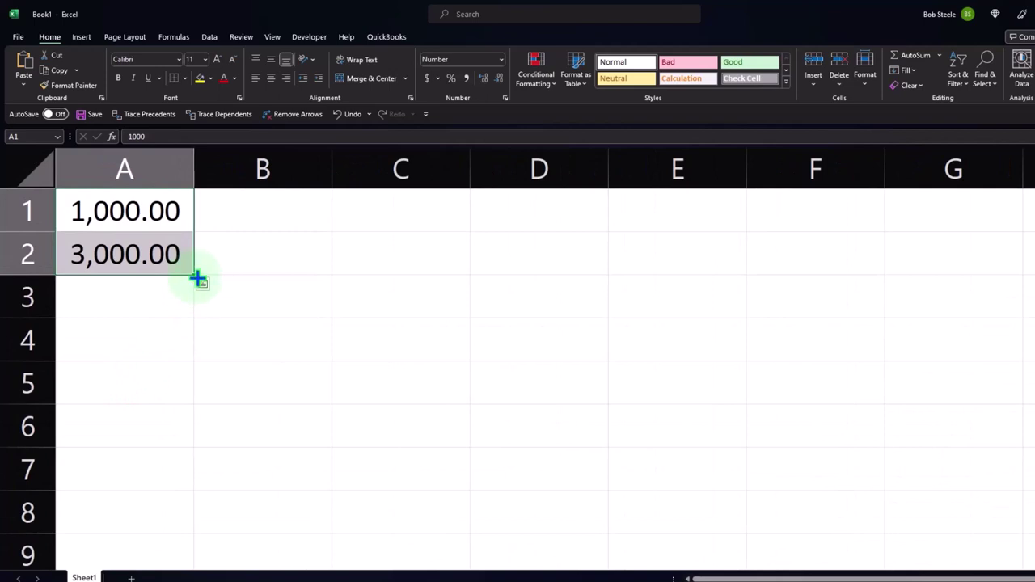
scroll(213, 455, "up", 1, "ctrl")
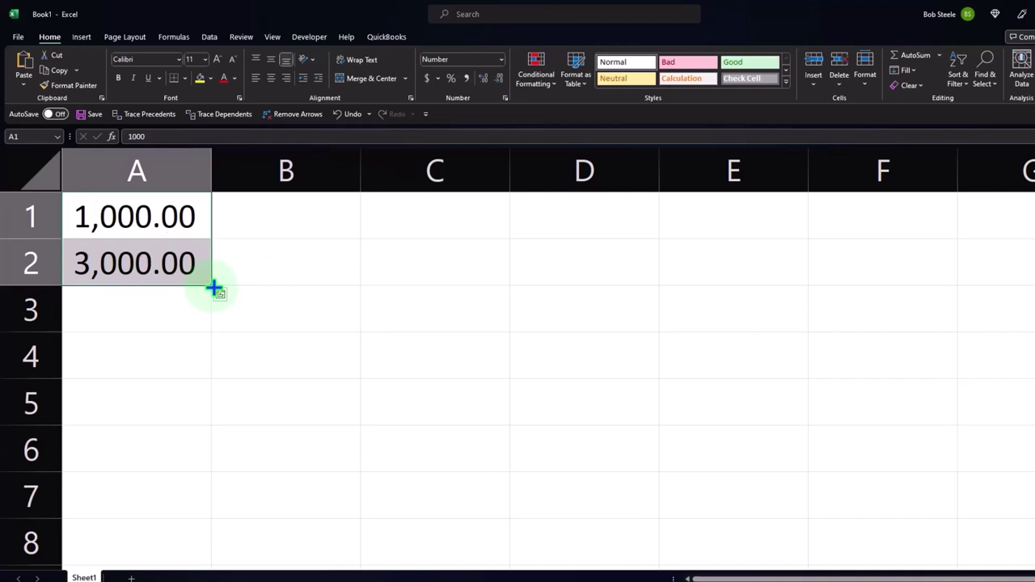
left_click_drag(214, 288, 191, 485)
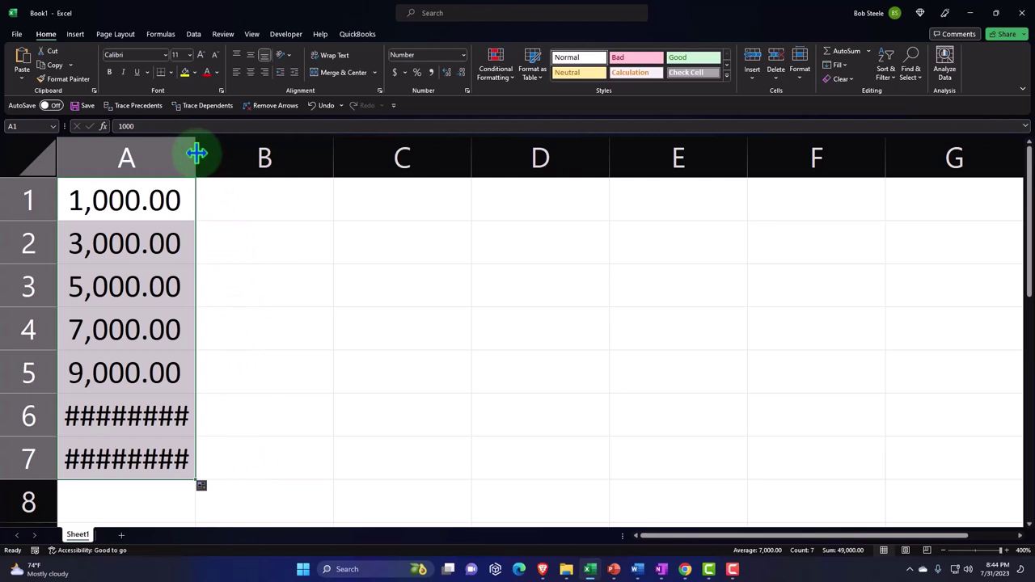
left_click_drag(196, 153, 214, 153)
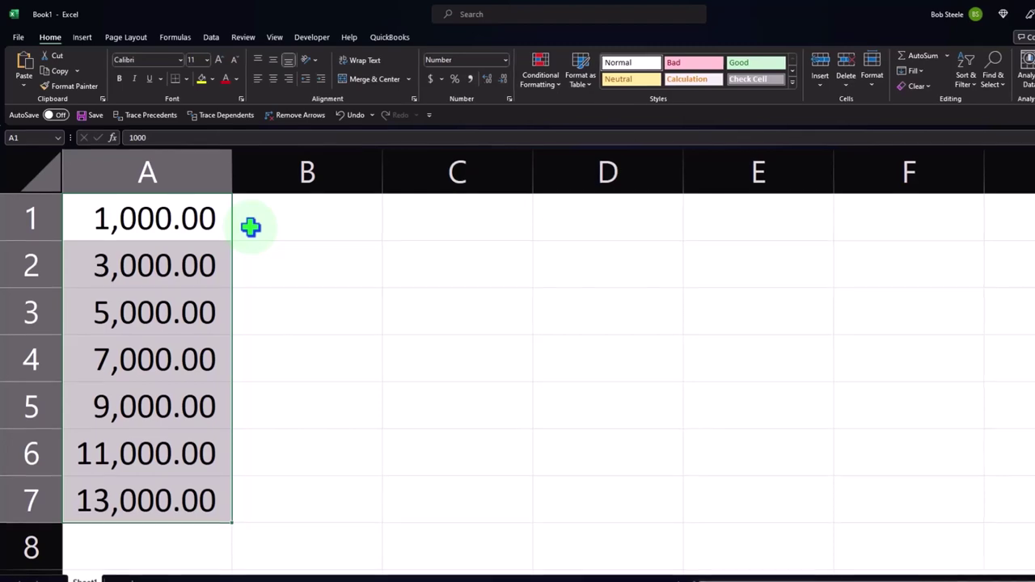
Step: Step through the series cells from A1 down to A5 and back to examine the values
left_click(200, 202)
key("Return")
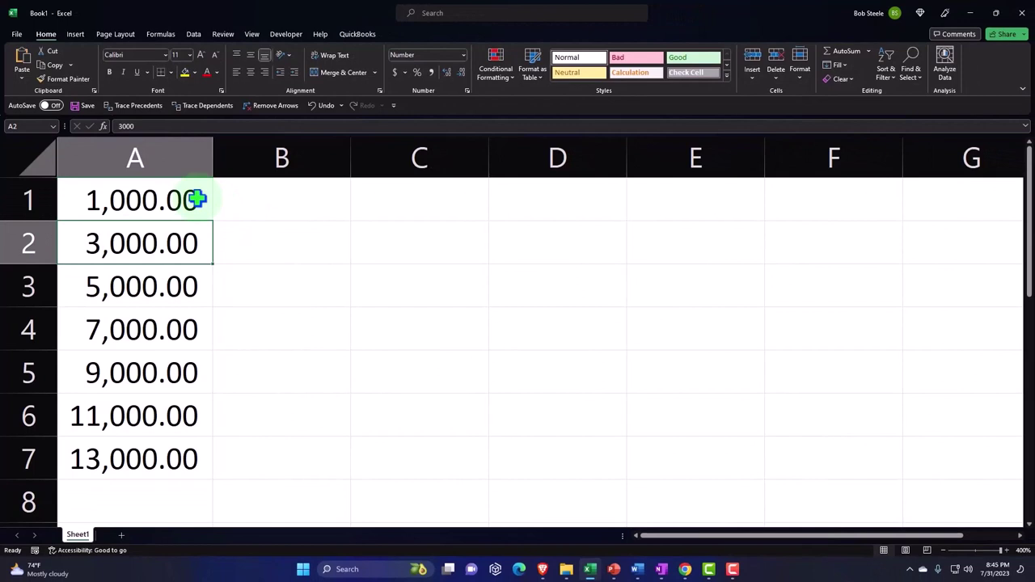
key("Return")
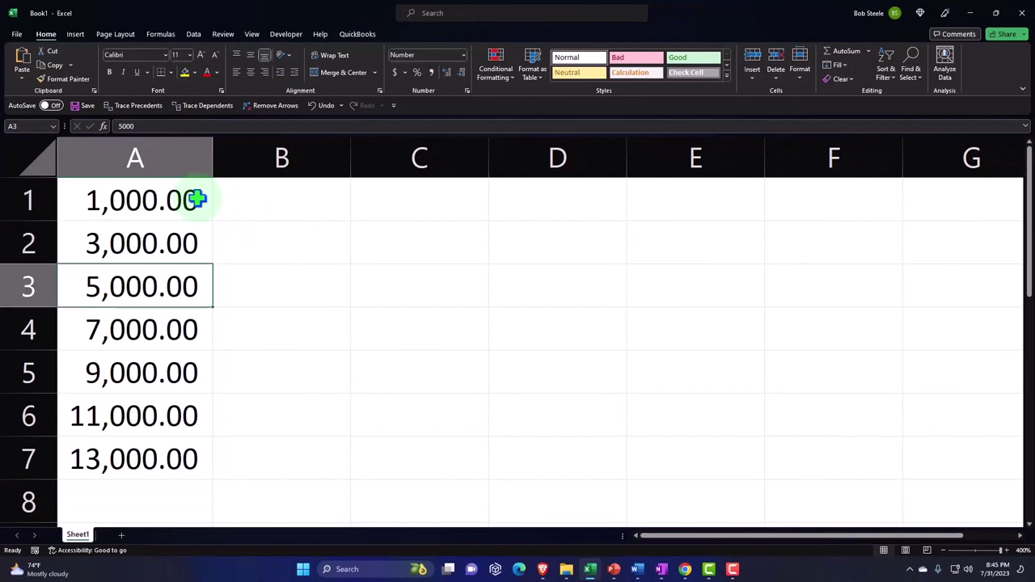
key("Return")
key("Return")
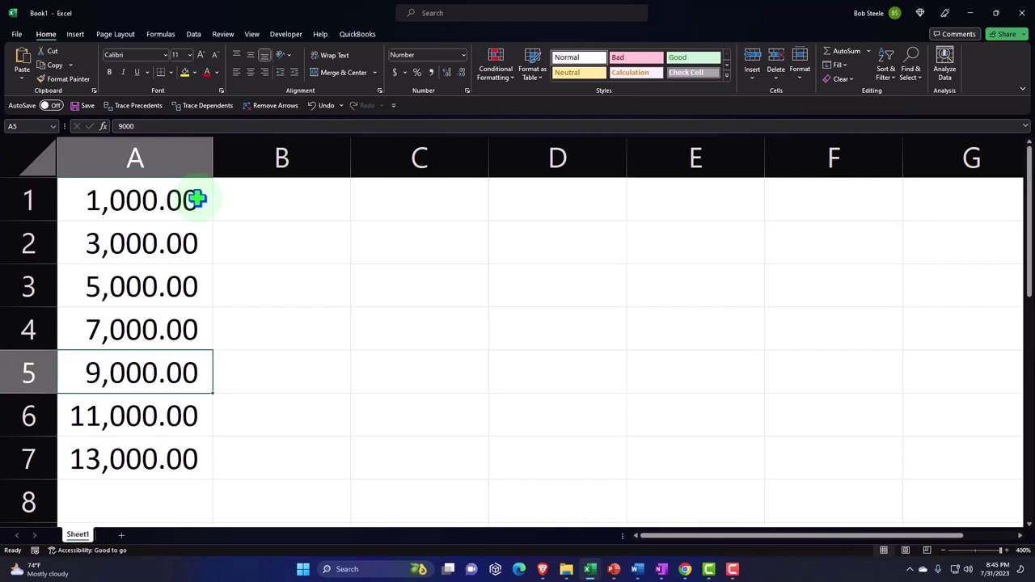
key("Up")
key("Up")
key("Up")
key("Up")
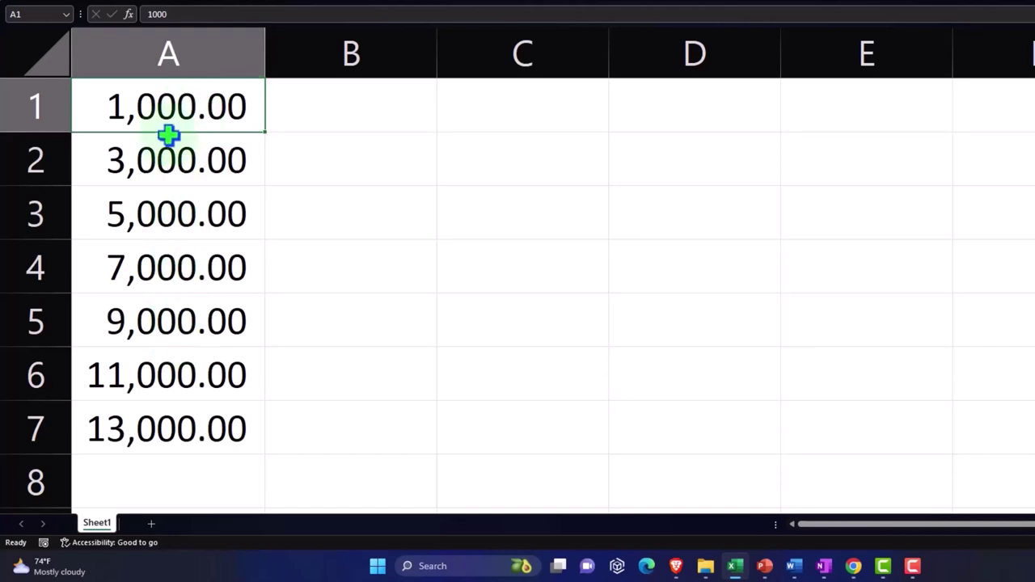
Step: Clear the series in A1:A7 and enter 1,000 in cell A1
left_click_drag(166, 104, 167, 418)
key("Delete")
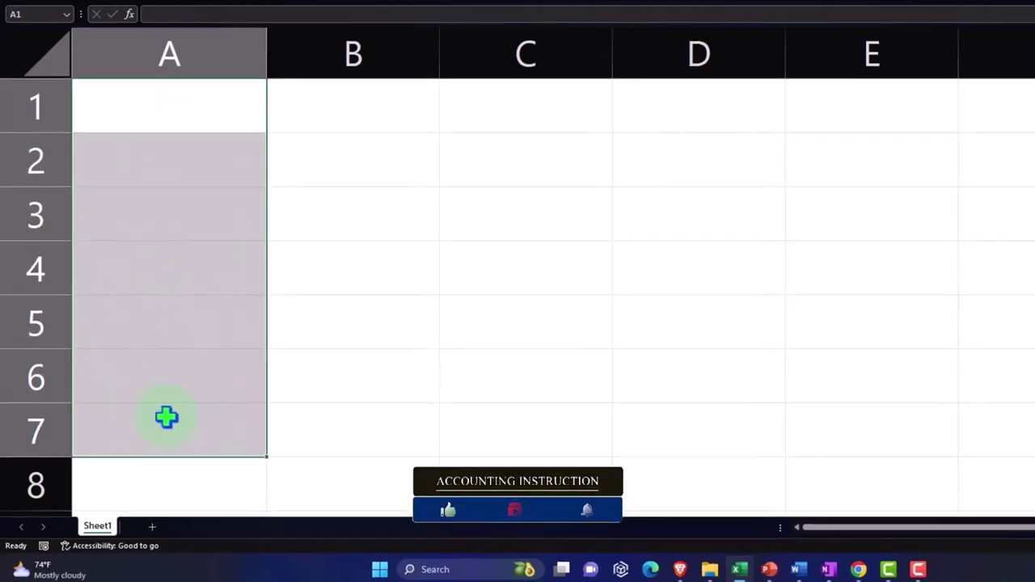
key("ctrl+Home")
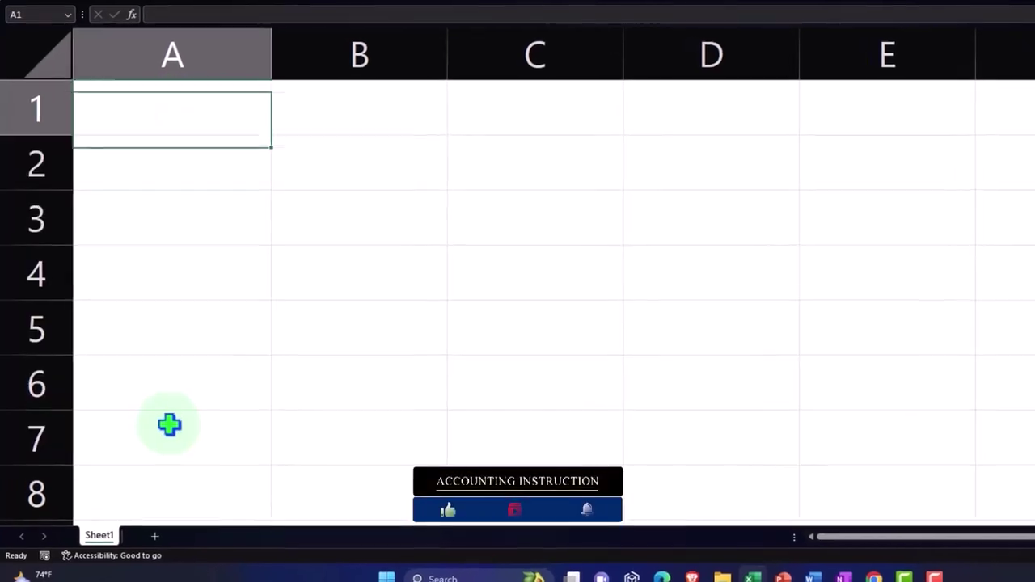
type("1,000")
key("Return")
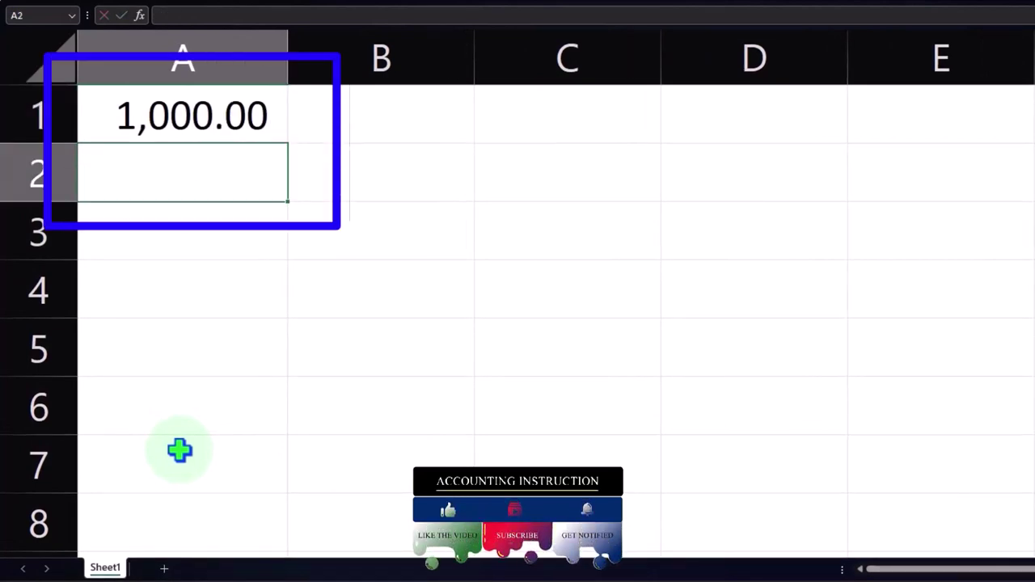
Step: Enter the formula =A1*1500 in cell A2
type("=")
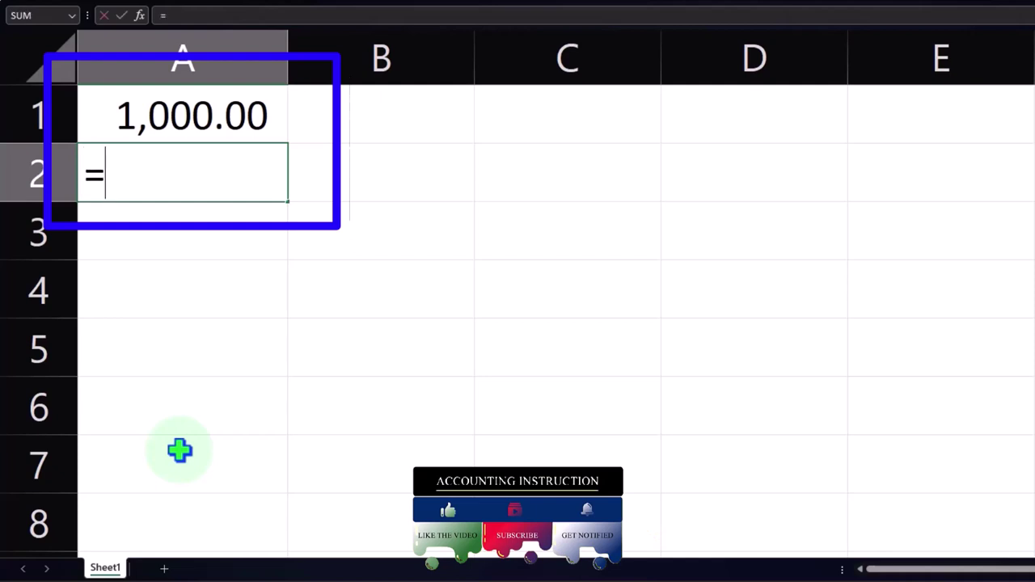
key("Up")
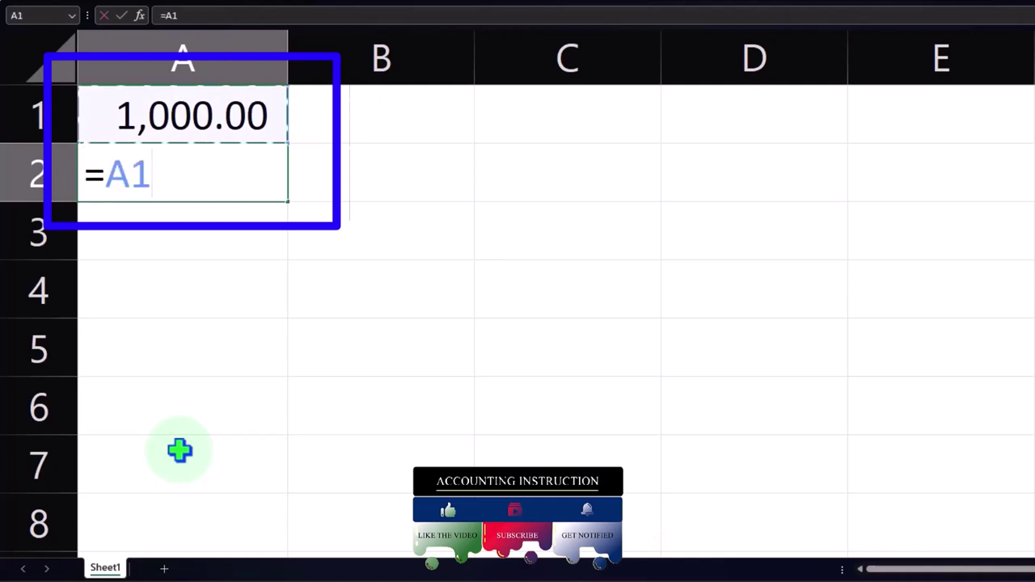
type("*1.5")
key("BackSpace")
key("BackSpace")
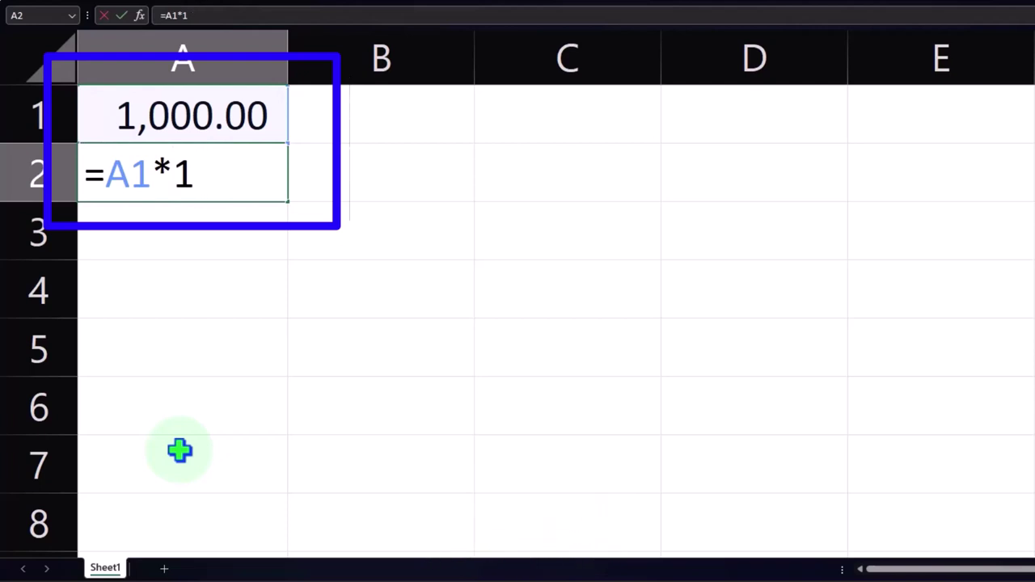
type("500")
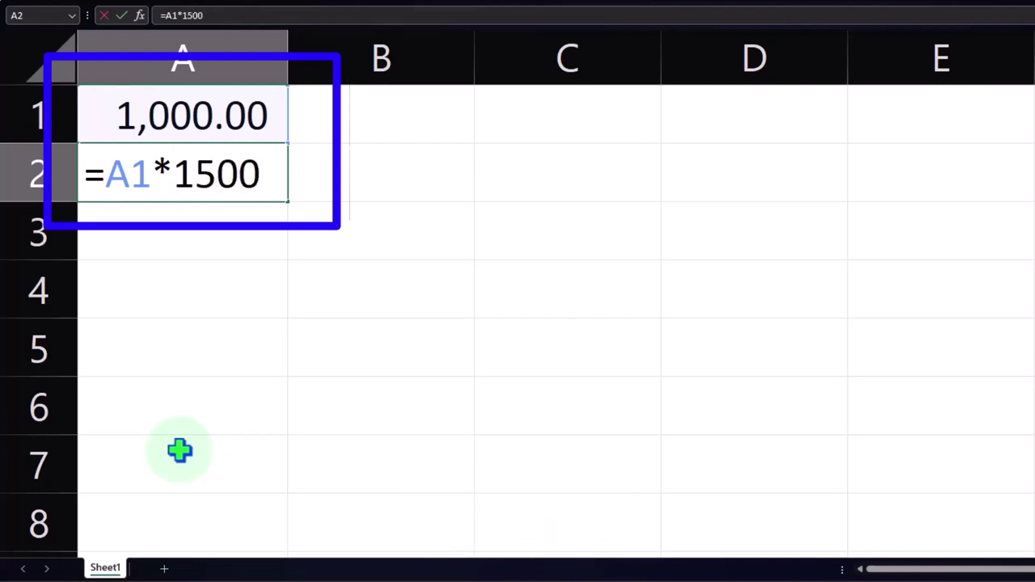
key("Return")
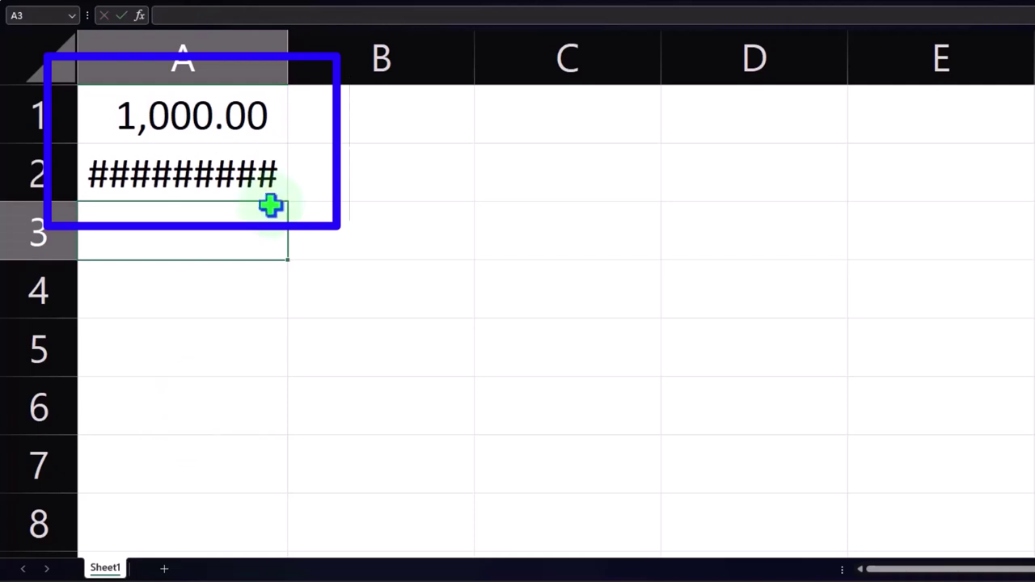
Step: Widen column A slightly and change the formula in A2 to =A1+1500
left_click_drag(288, 45, 291, 40)
double_click(230, 174)
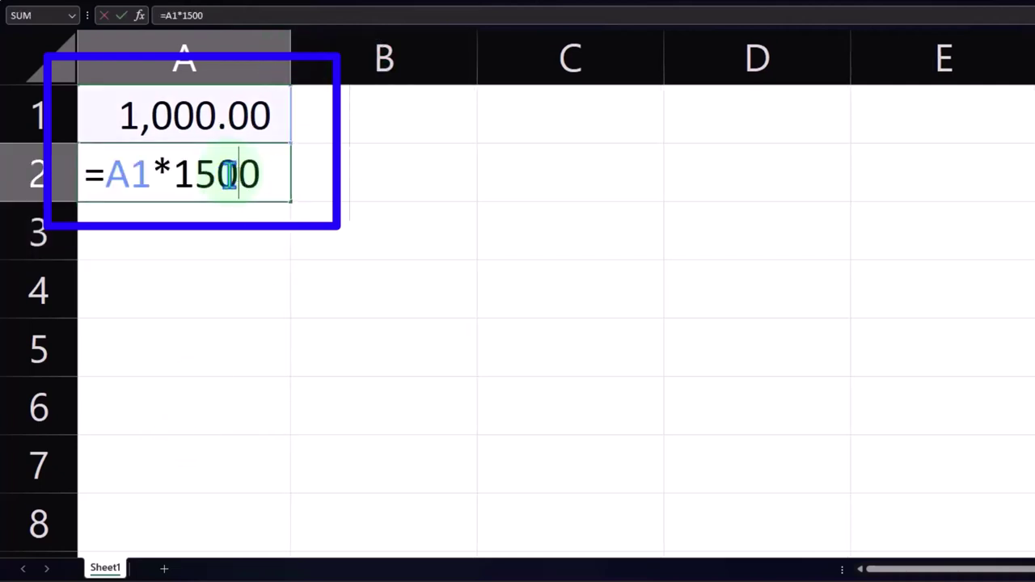
left_click(167, 174)
key("BackSpace")
type("+")
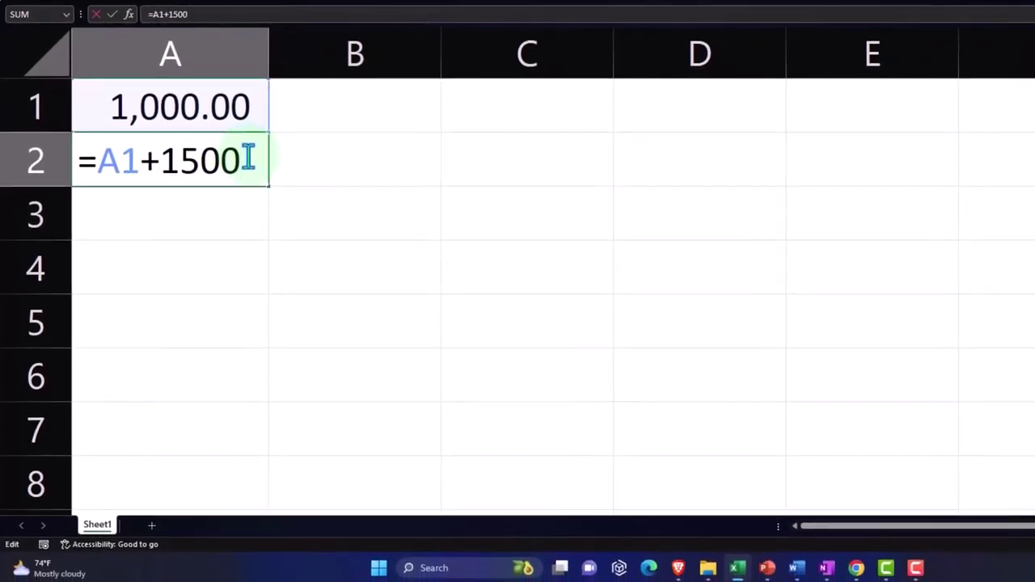
key("Return")
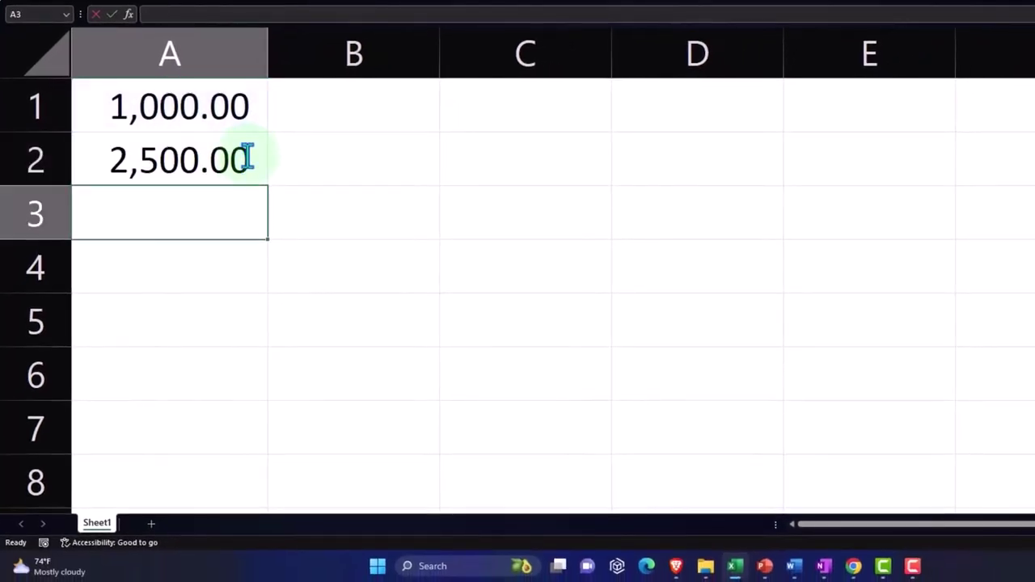
Step: Examine the A1 reference and the 1500 constant inside the A2 formula
left_click(250, 163)
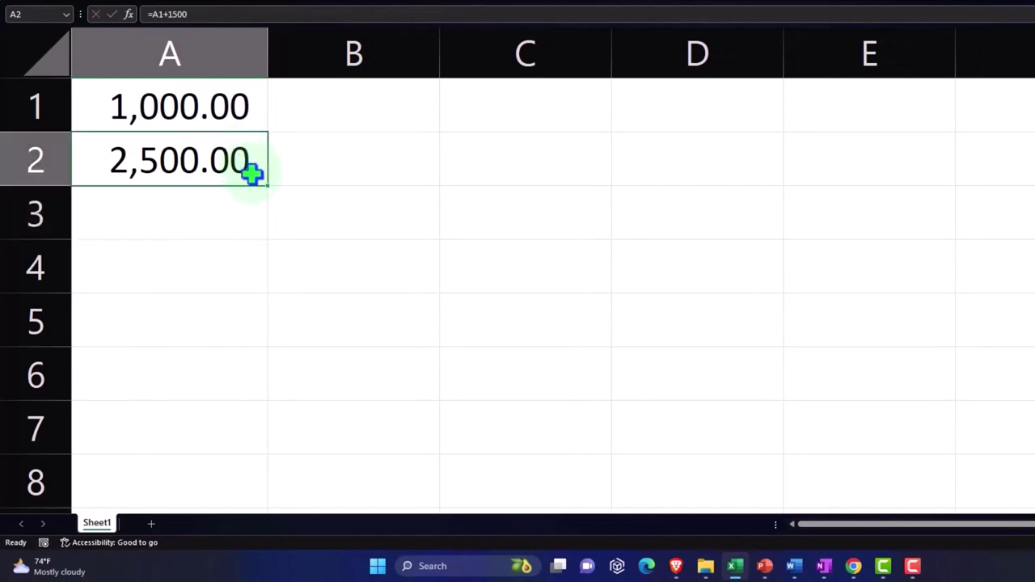
double_click(253, 170)
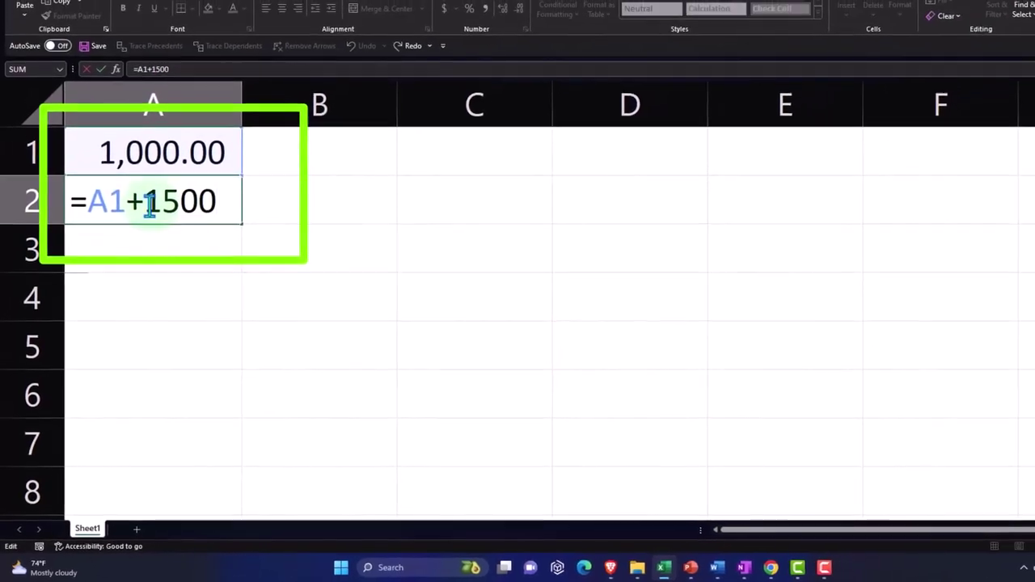
left_click_drag(144, 190, 222, 191)
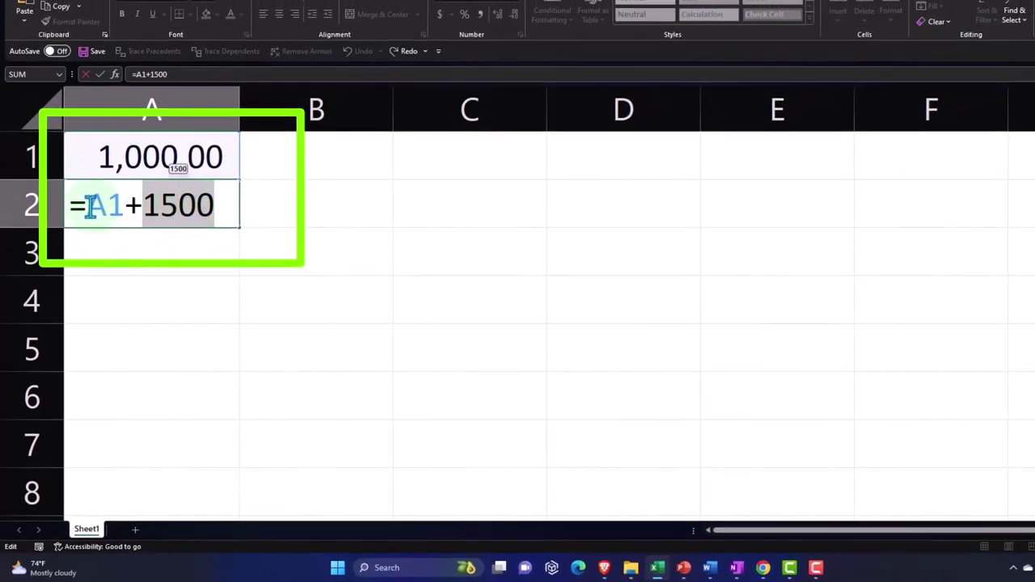
left_click_drag(85, 208, 117, 206)
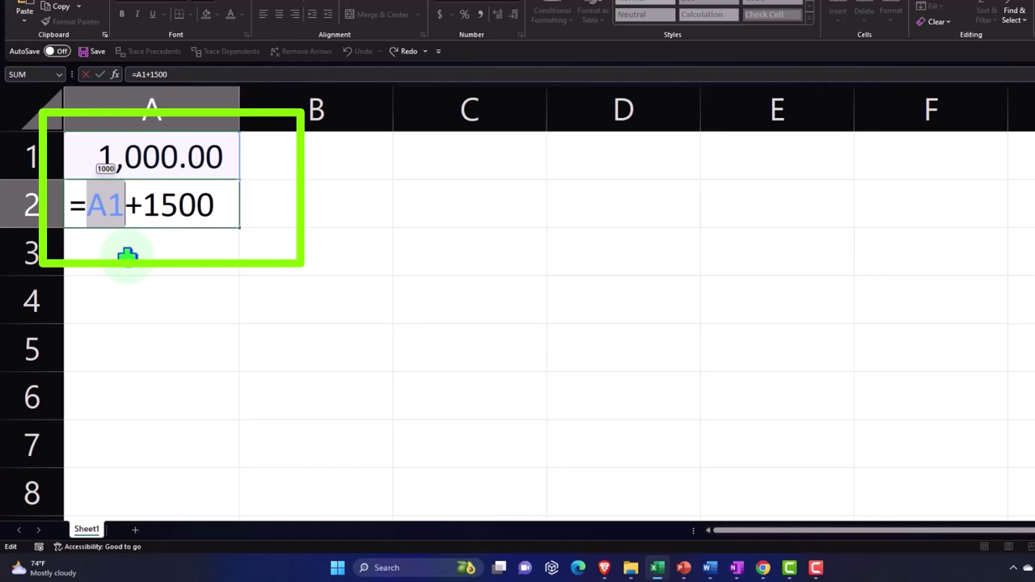
key("Return")
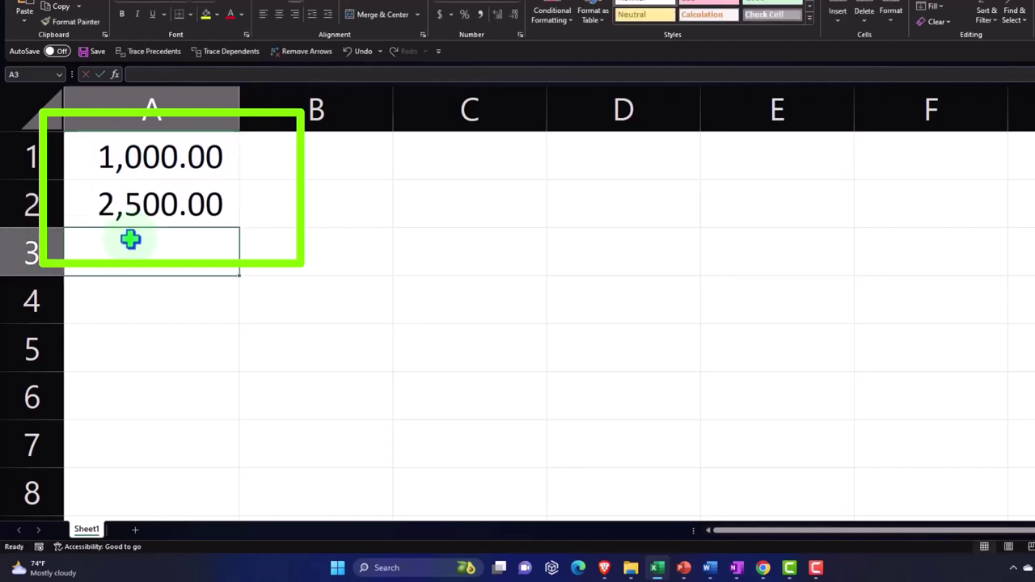
Step: Fill the A2 formula down into A3 and inspect the cell reference in the copied formula
left_click(193, 221)
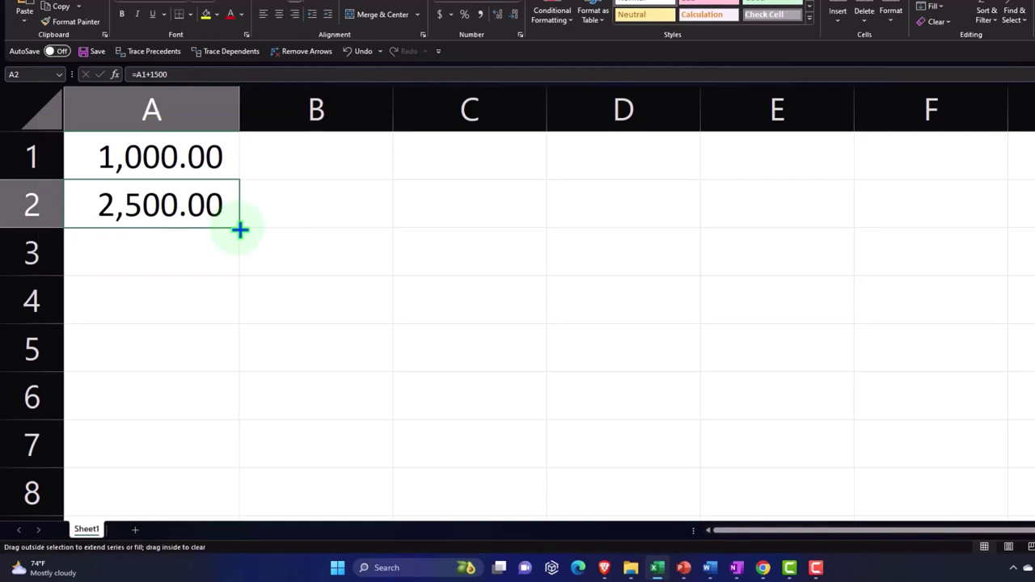
left_click_drag(240, 230, 237, 257)
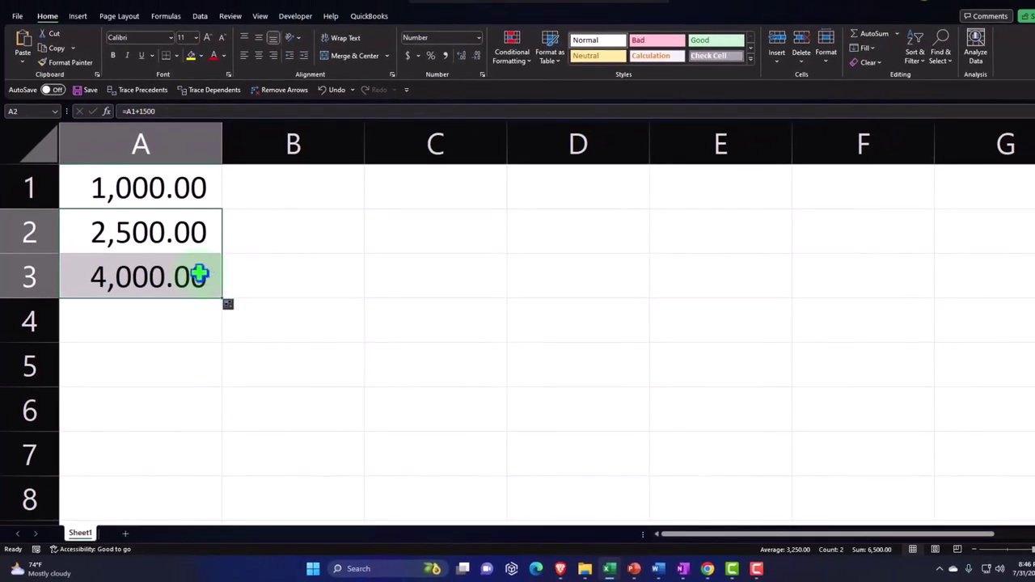
double_click(196, 275)
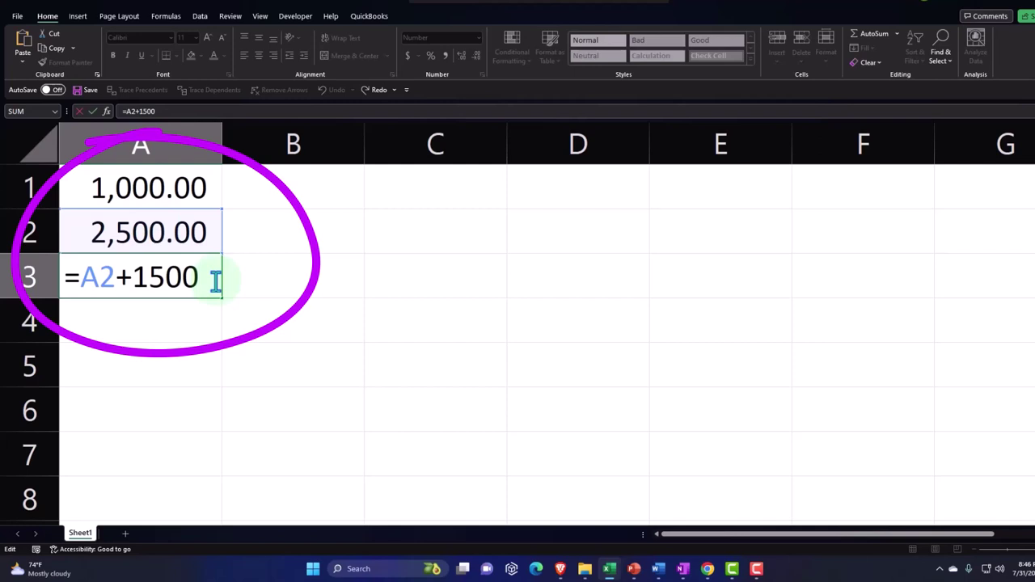
key("Return")
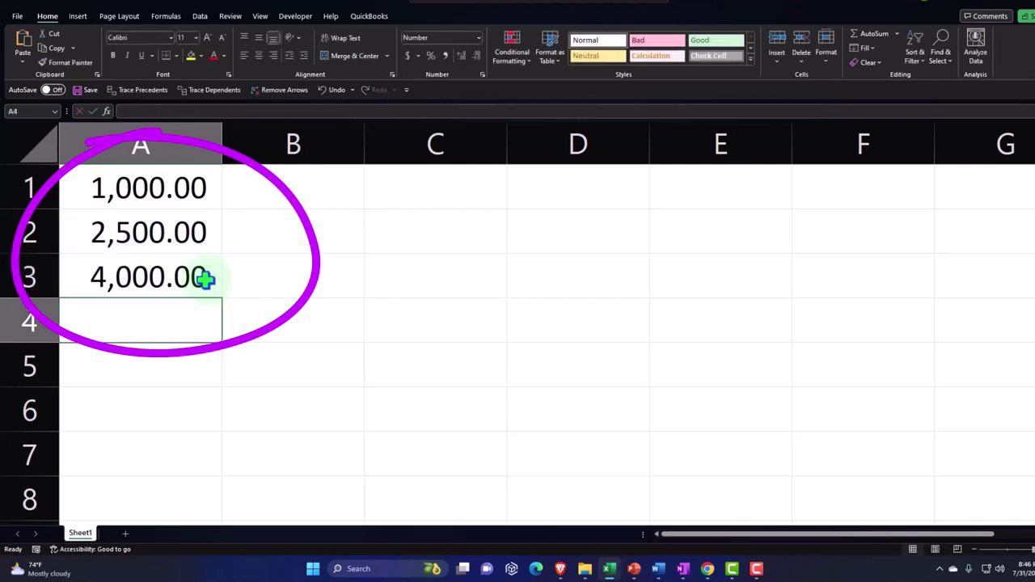
Step: Extend the A3 formula down to A7 and recheck the formula in A2
left_click(208, 285)
left_click_drag(223, 301, 229, 461)
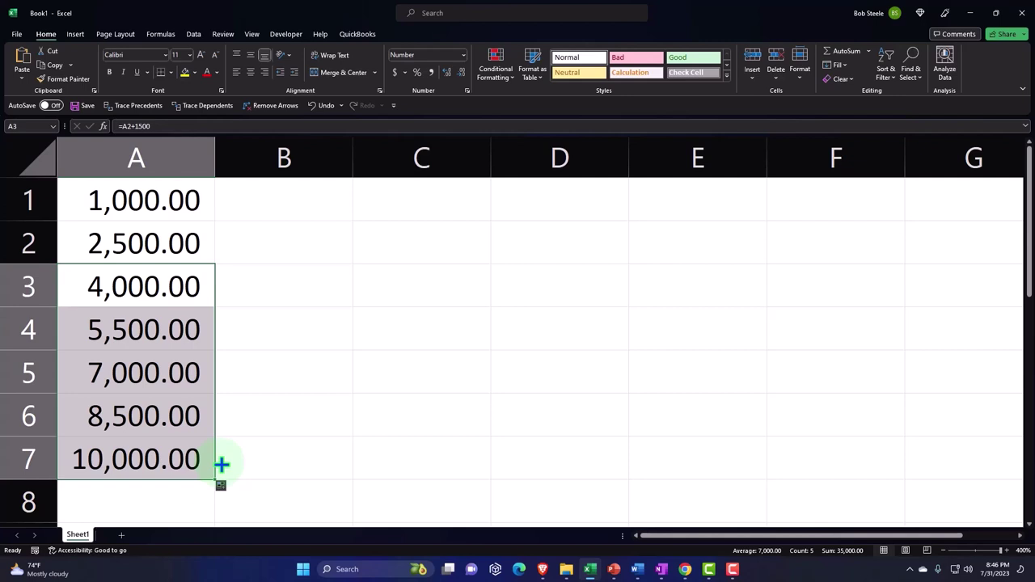
double_click(169, 247)
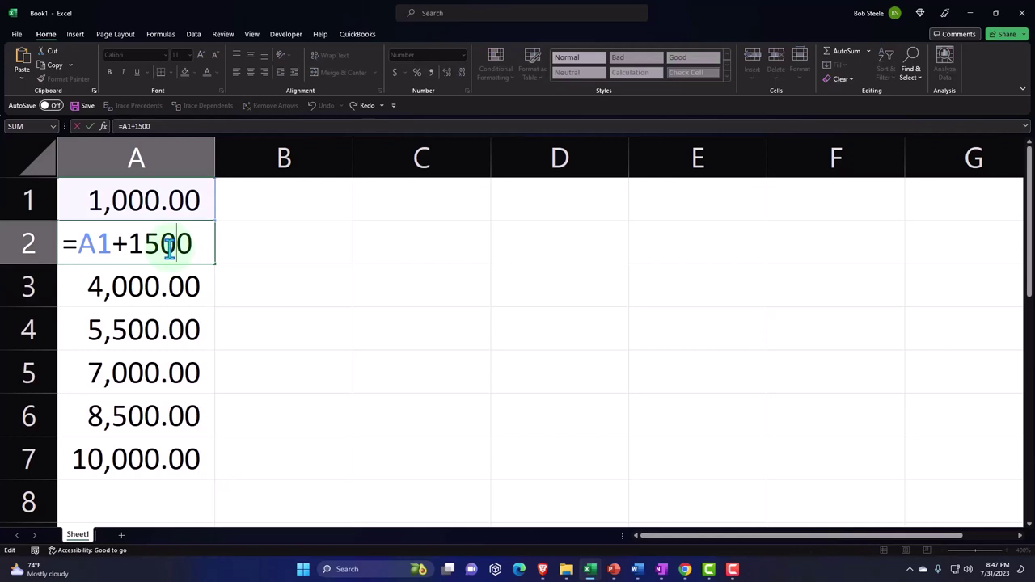
key("Return")
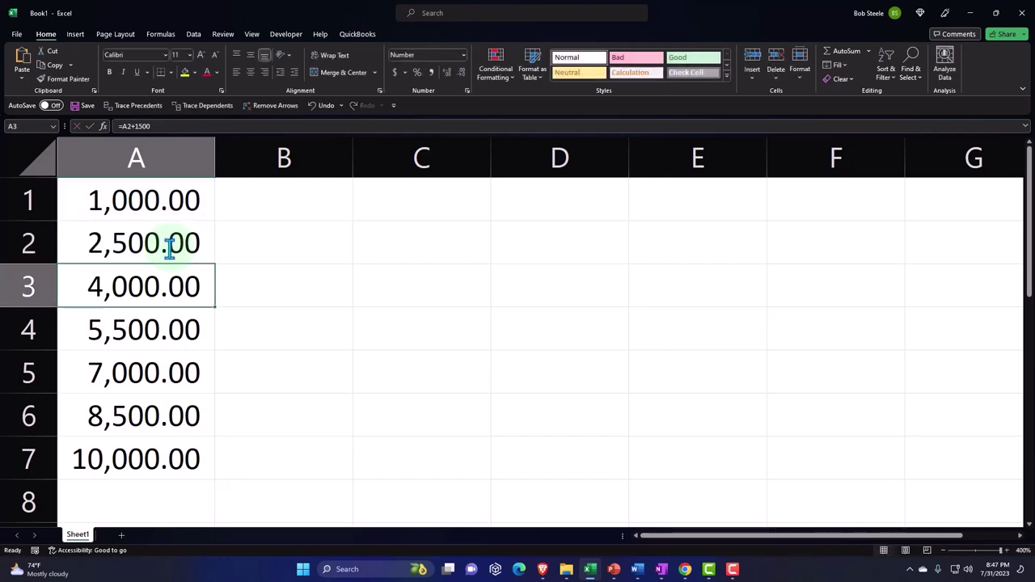
Step: Clear A2:A7 and enter the formula =A1*1.07 in cell A2
left_click_drag(169, 242, 160, 443)
key("Delete")
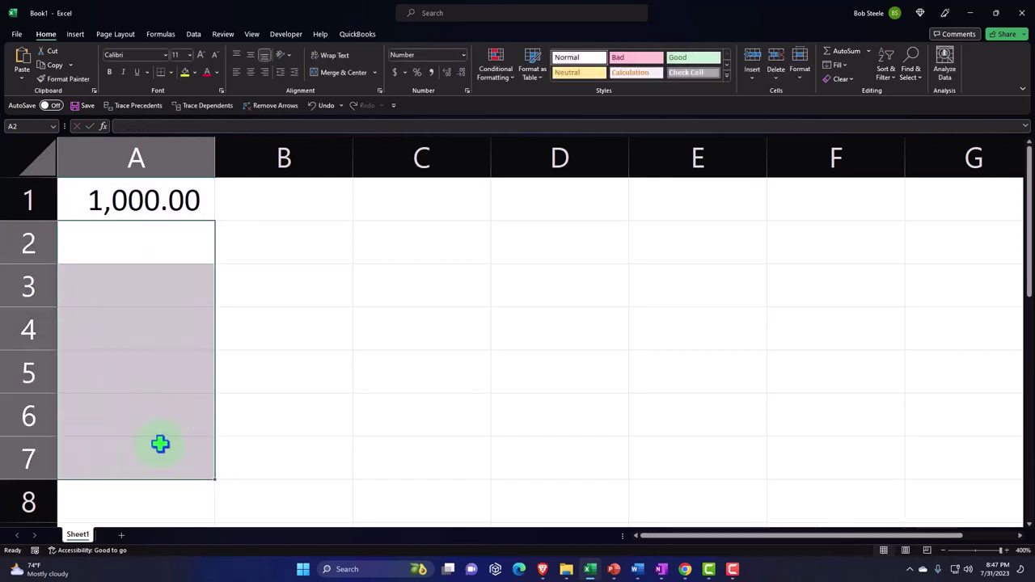
type("=")
key("Up")
type("*1")
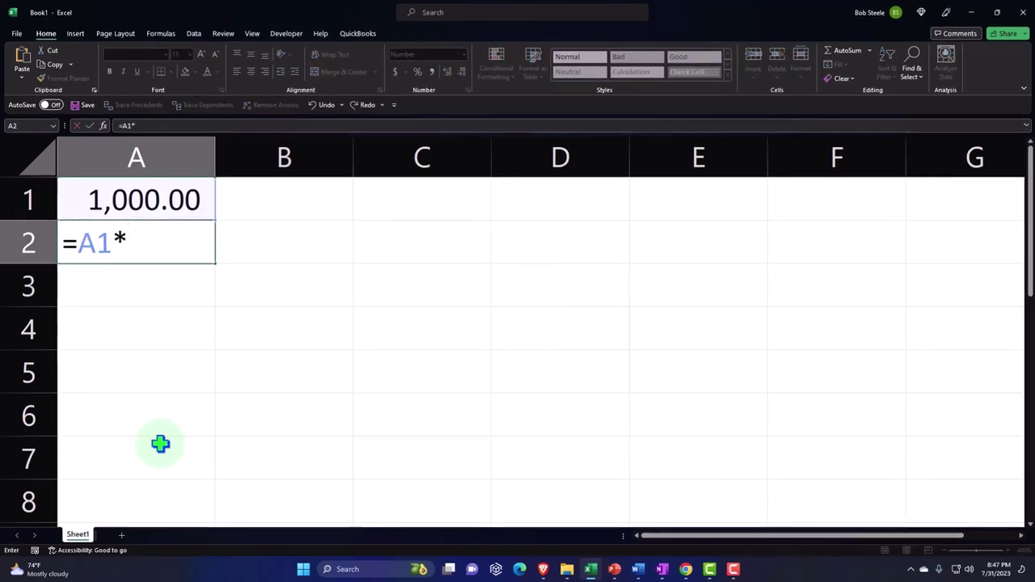
type(".07")
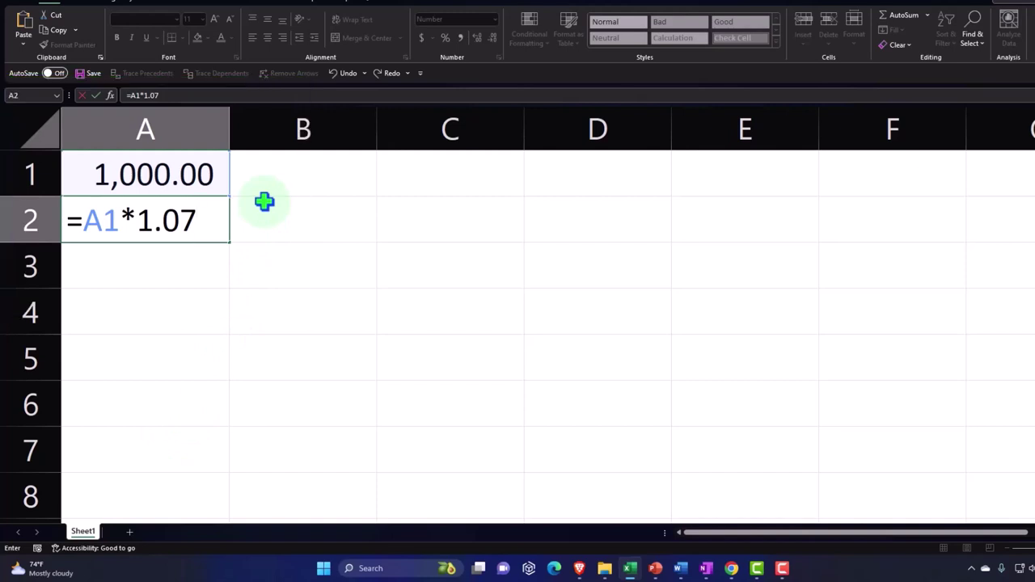
key("Return")
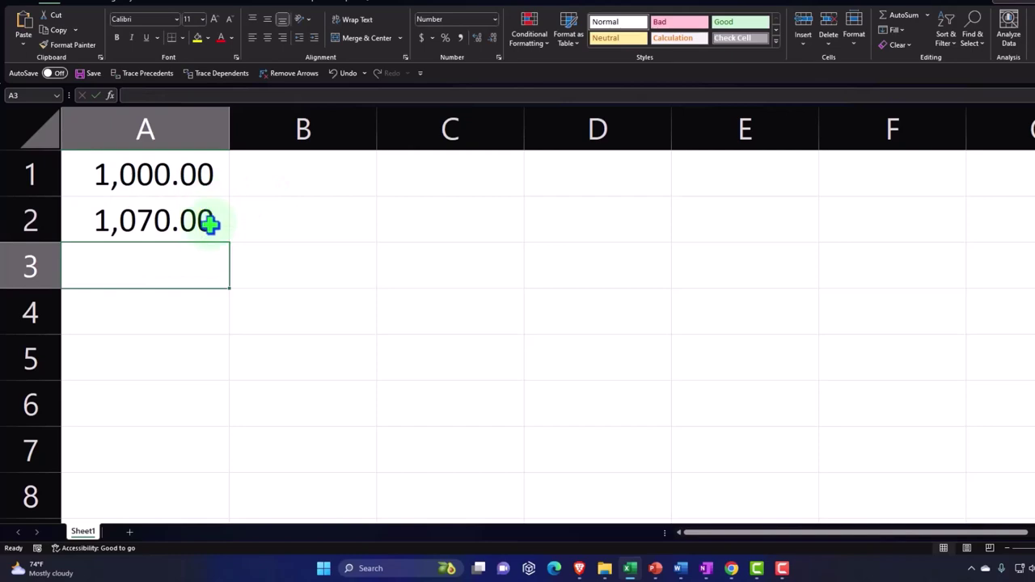
Step: Fill the A2 formula down to A7 and inspect the formula copied into A3
left_click(211, 219)
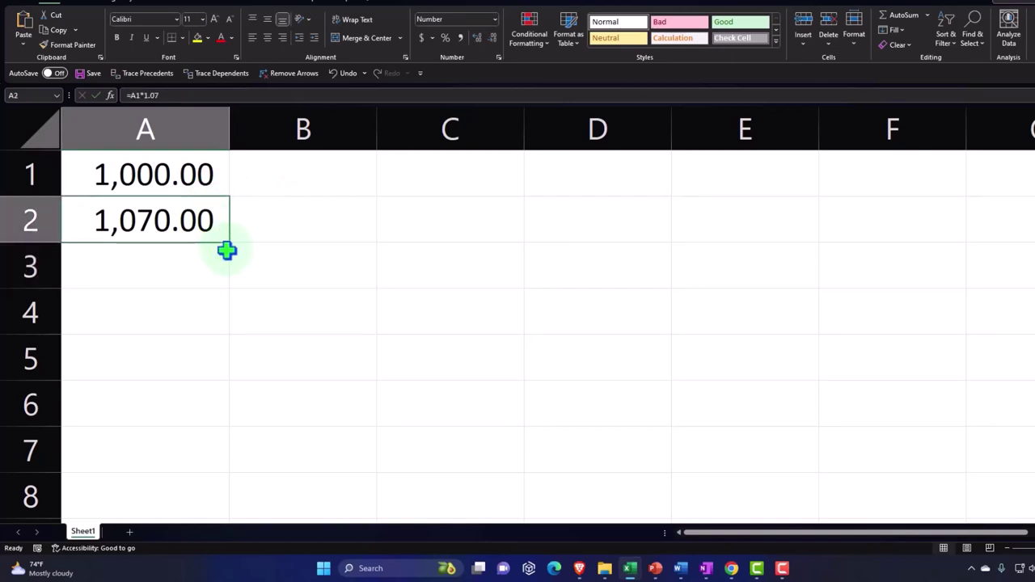
left_click_drag(231, 244, 217, 451)
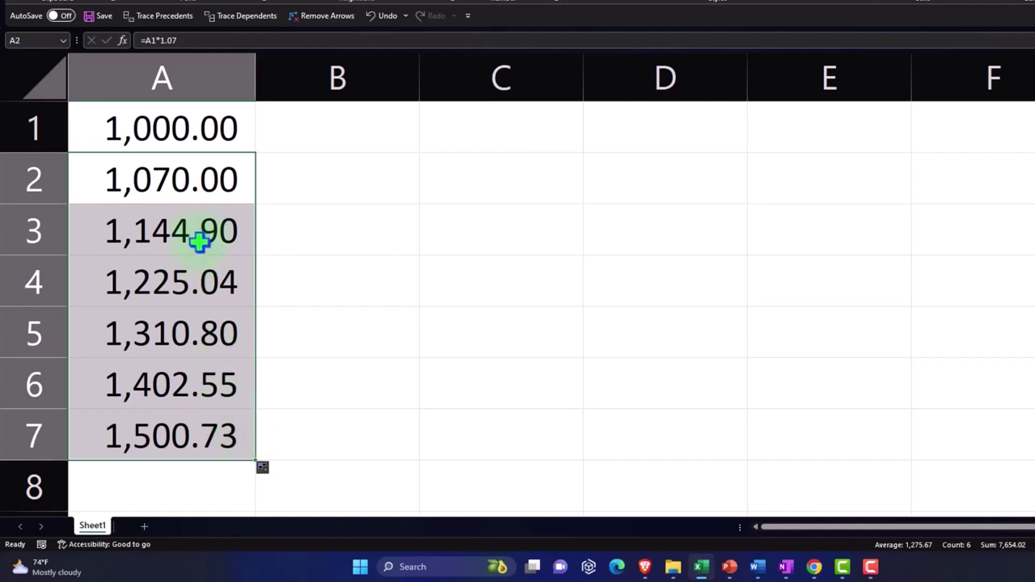
left_click(162, 227)
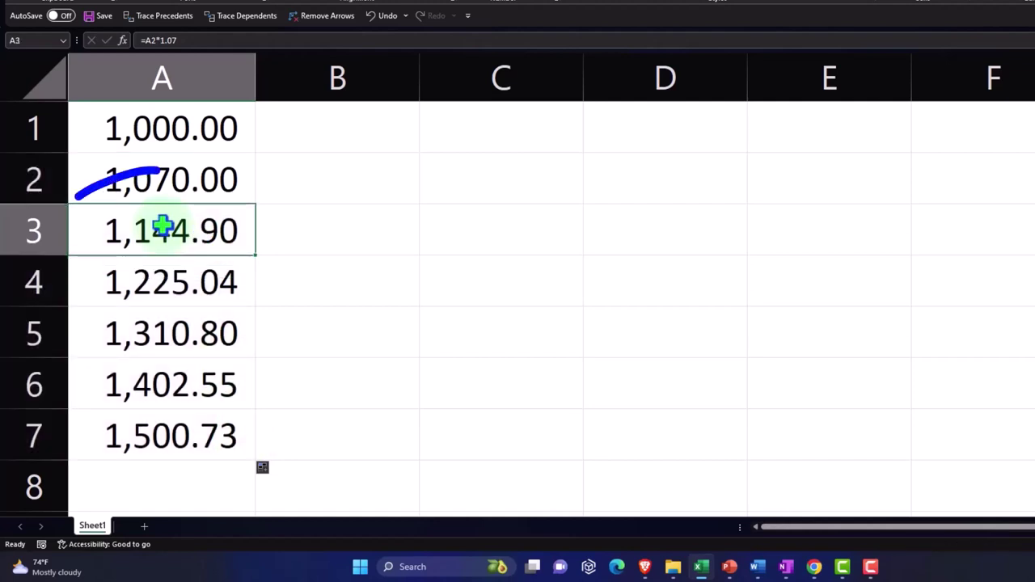
double_click(163, 226)
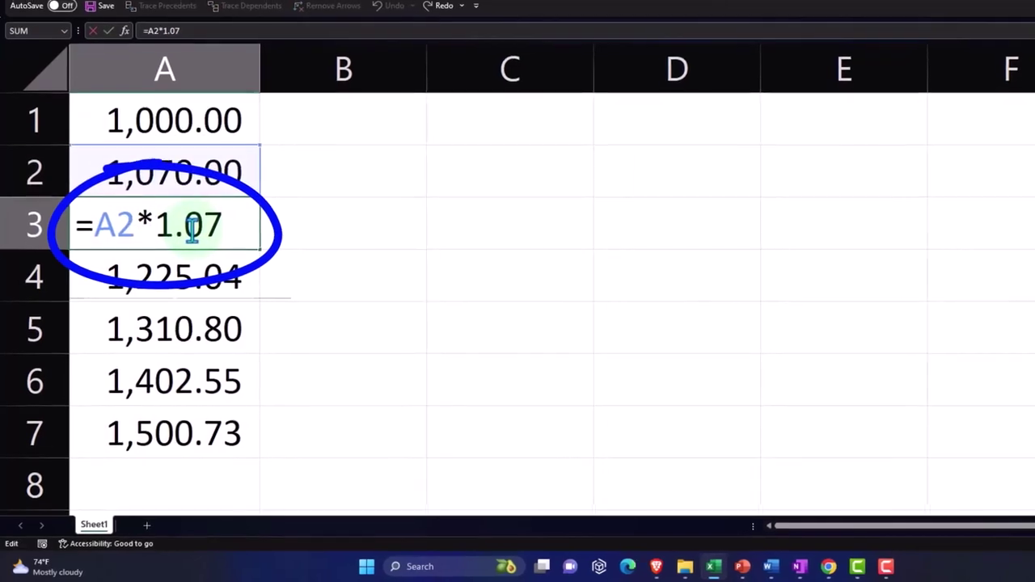
key("Return")
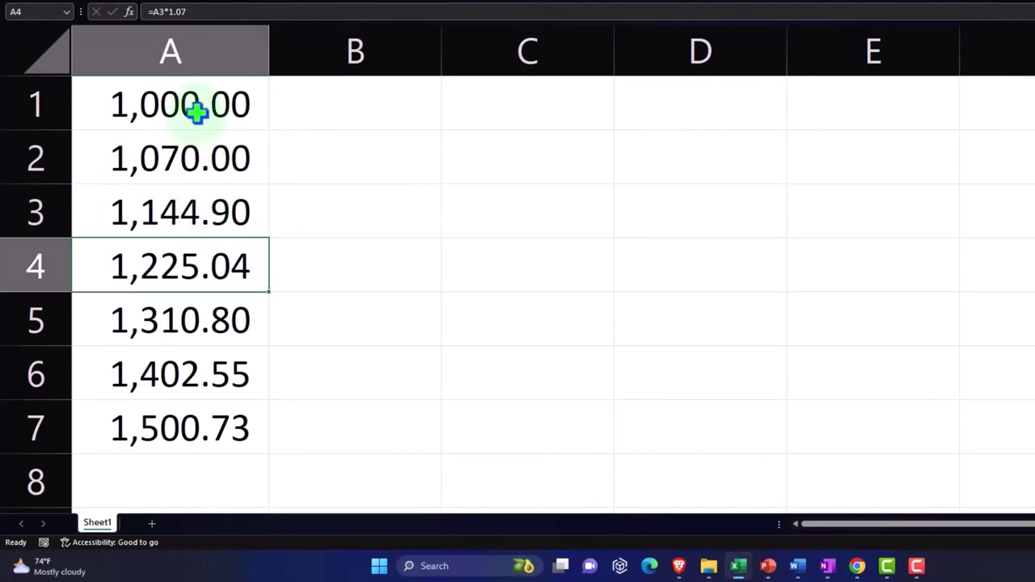
Step: Copy the series in A1:A7 and paste it as values only starting at D1
left_click_drag(191, 105, 194, 406)
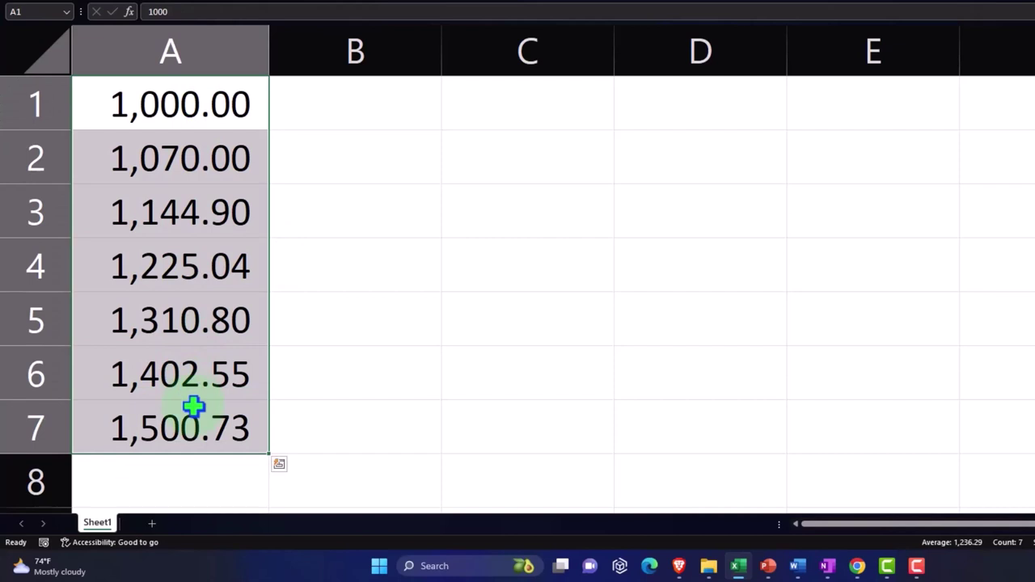
key("ctrl+c")
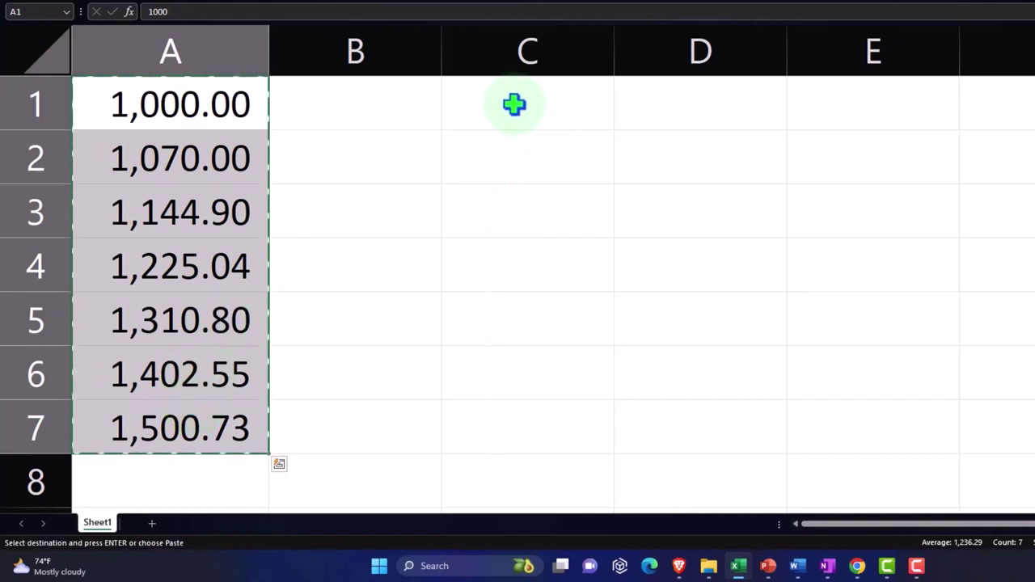
left_click(660, 100)
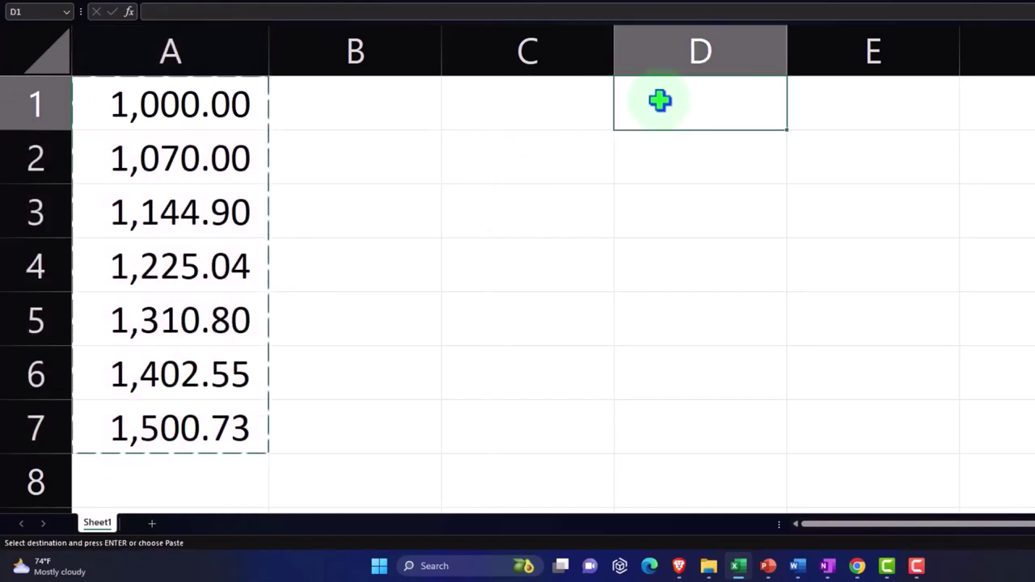
right_click(660, 100)
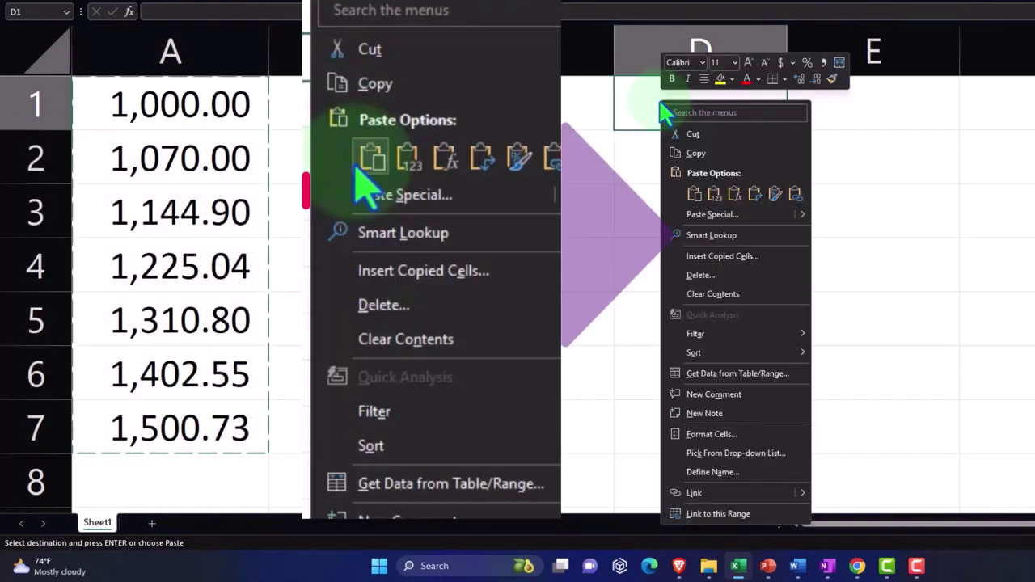
left_click(712, 196)
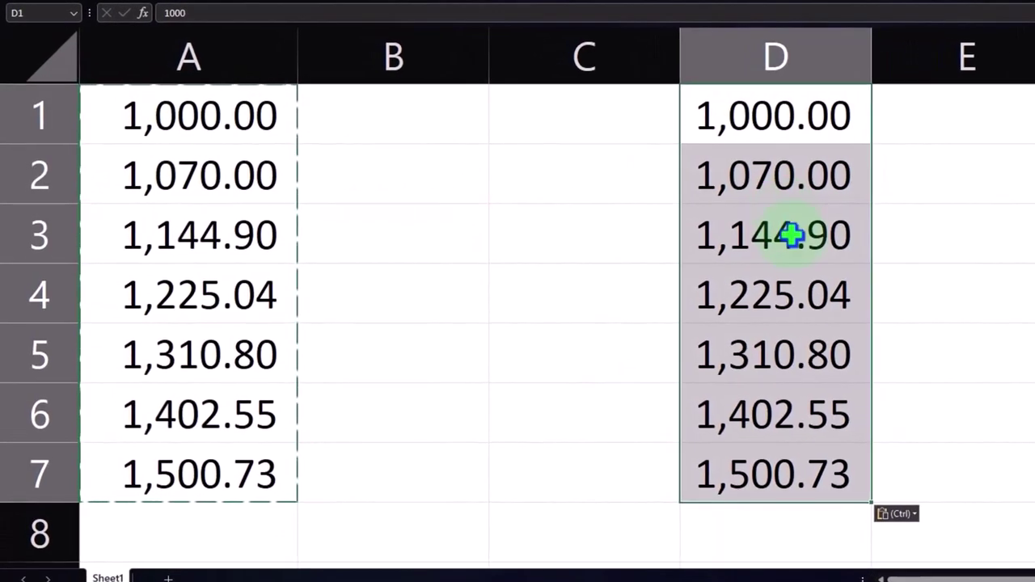
Step: Check the pasted content of cell D3 and select the range D1:D7
double_click(791, 235)
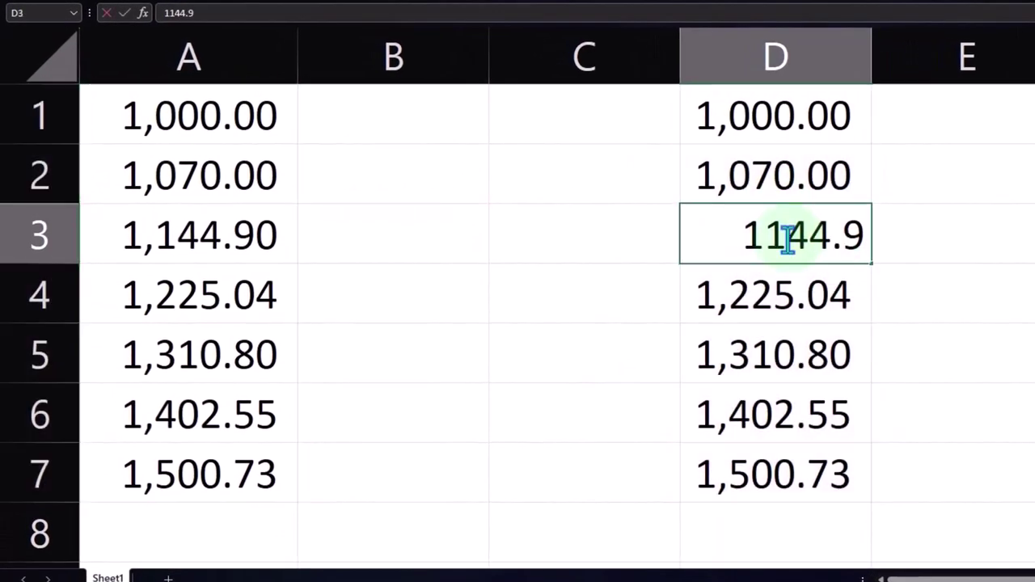
key("Return")
left_click(788, 236)
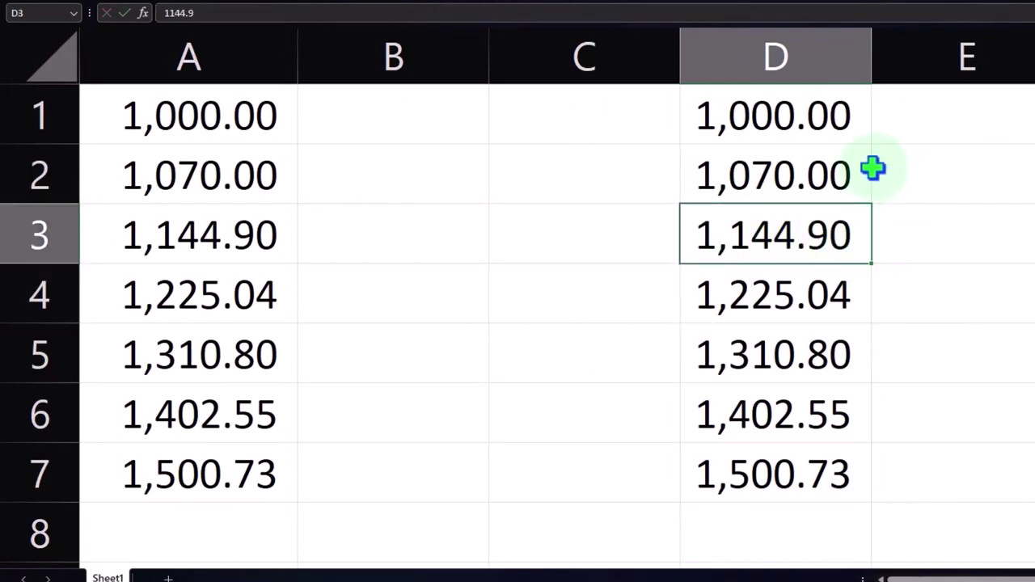
left_click_drag(850, 122, 818, 459)
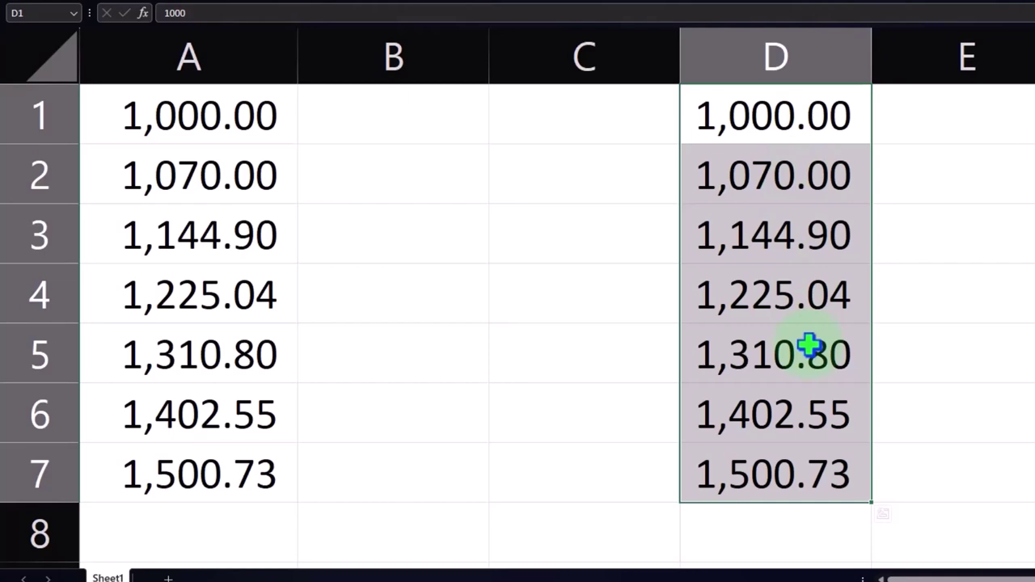
Step: Enter the formula =RAND() in cell C1 and fill it down to C7
left_click(562, 117)
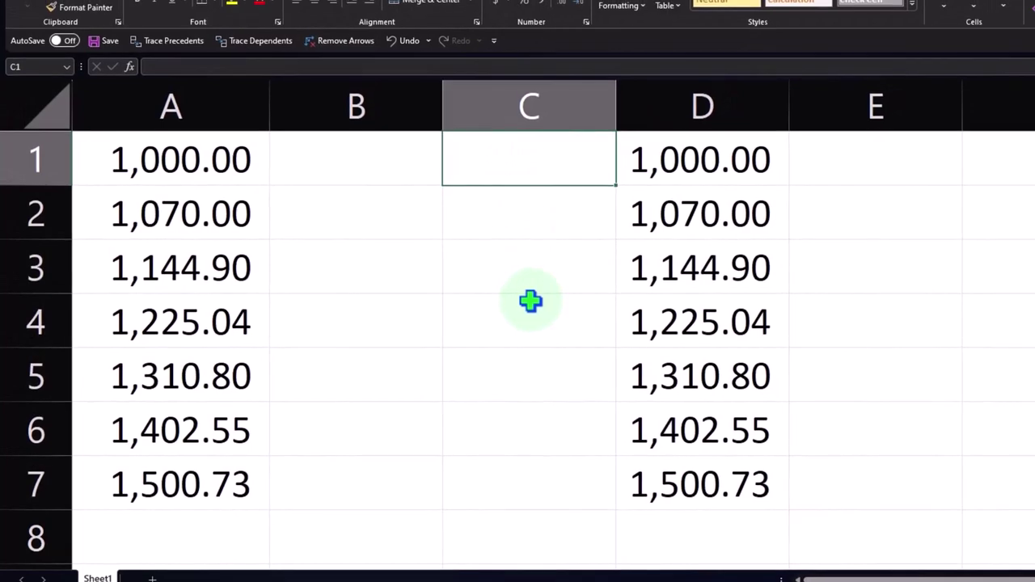
type("=rand")
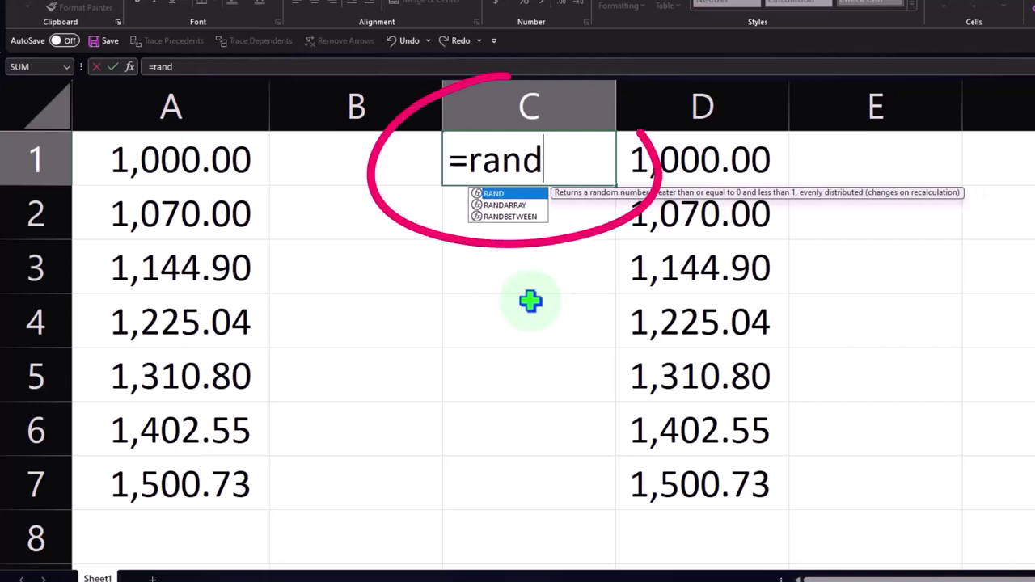
double_click(496, 194)
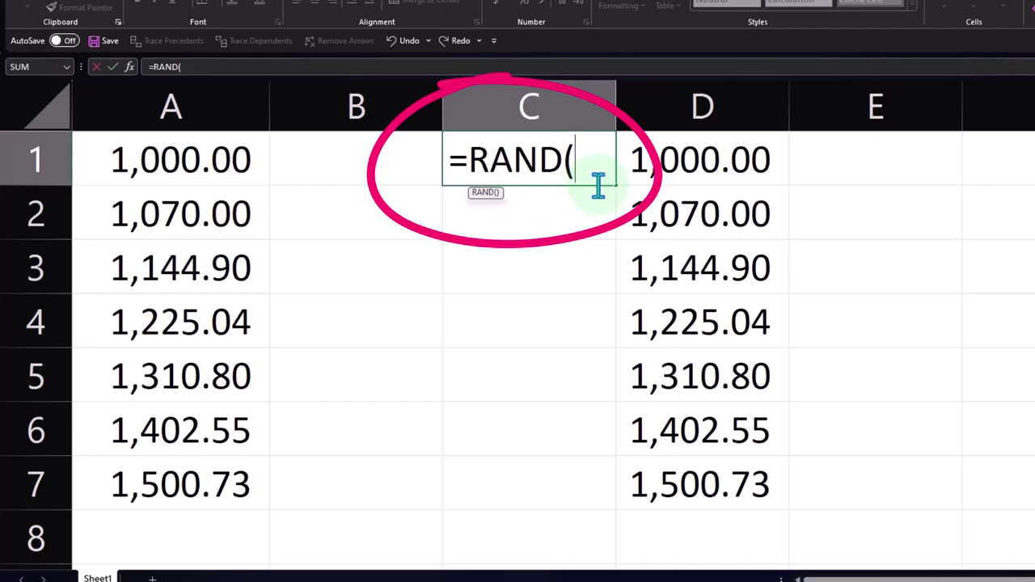
key("Return")
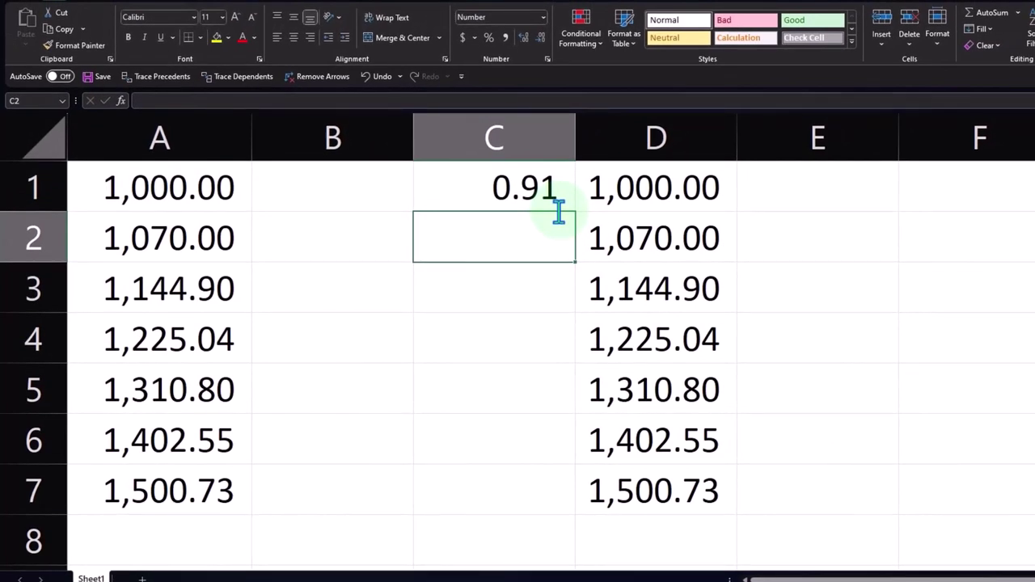
left_click(546, 198)
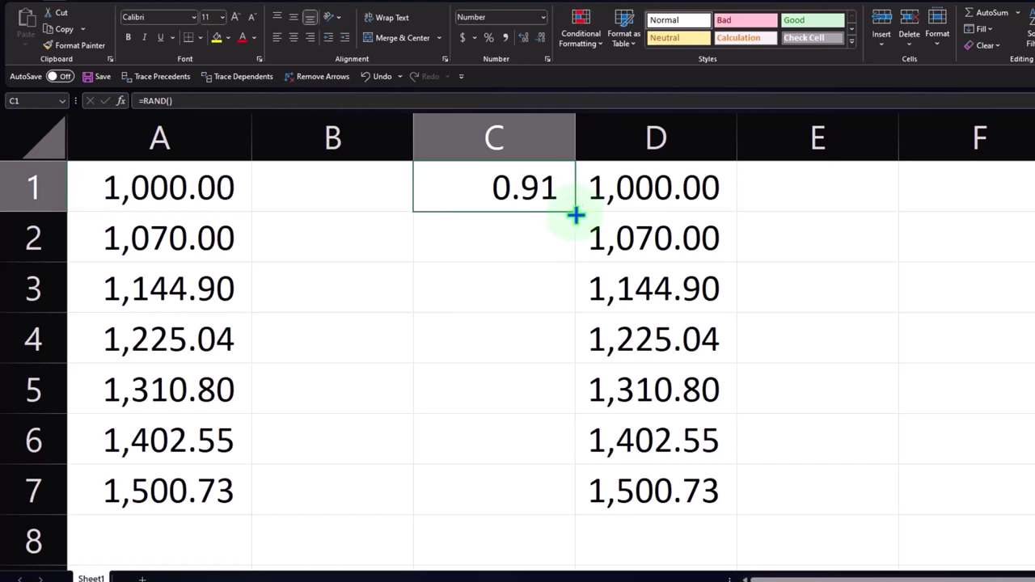
left_click_drag(573, 233, 583, 499)
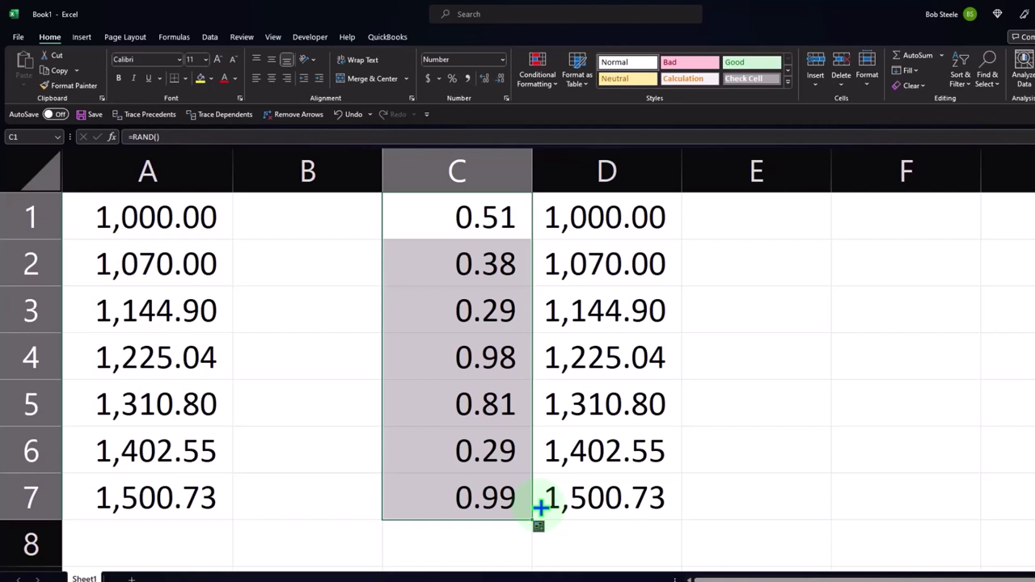
Step: Inspect the RAND formulas in cells C3 and C1, re-entering each to recalculate the random numbers
double_click(481, 312)
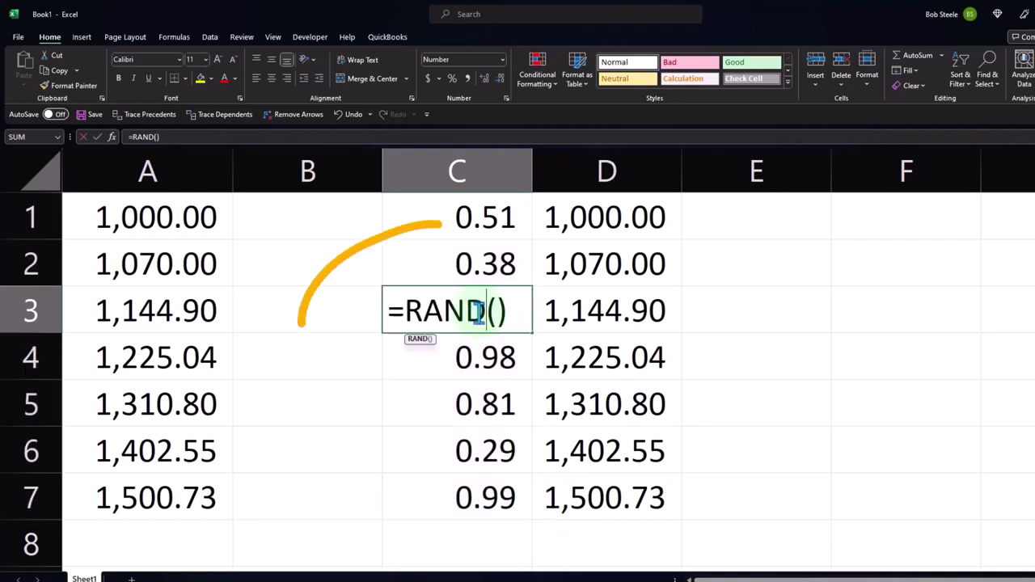
key("Return")
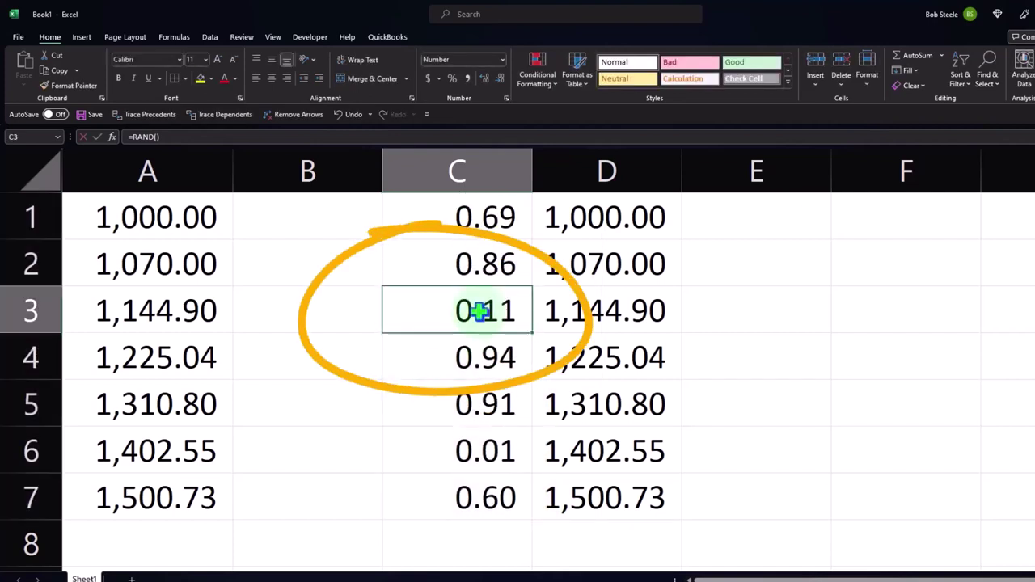
double_click(480, 313)
key("Return")
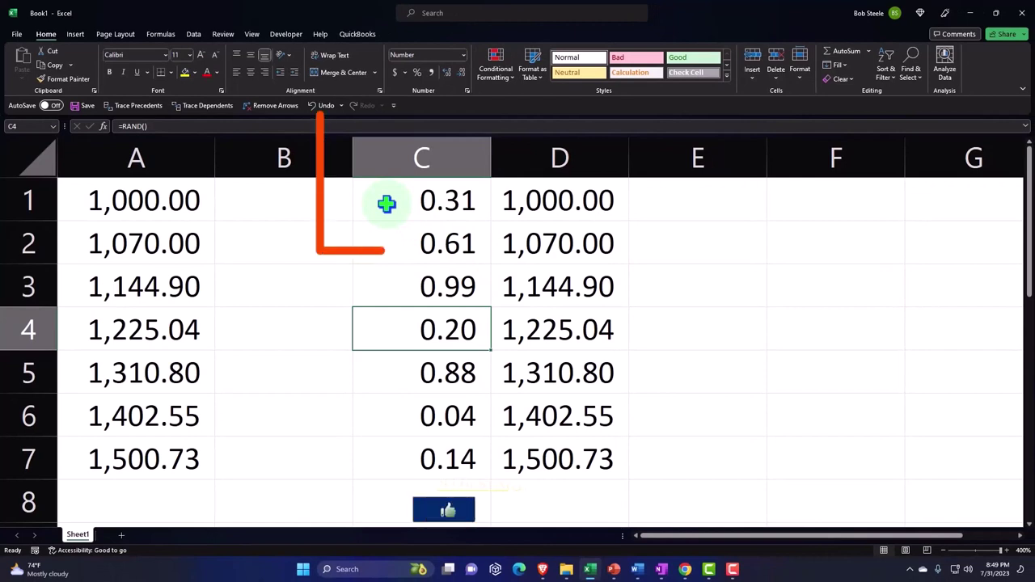
double_click(386, 204)
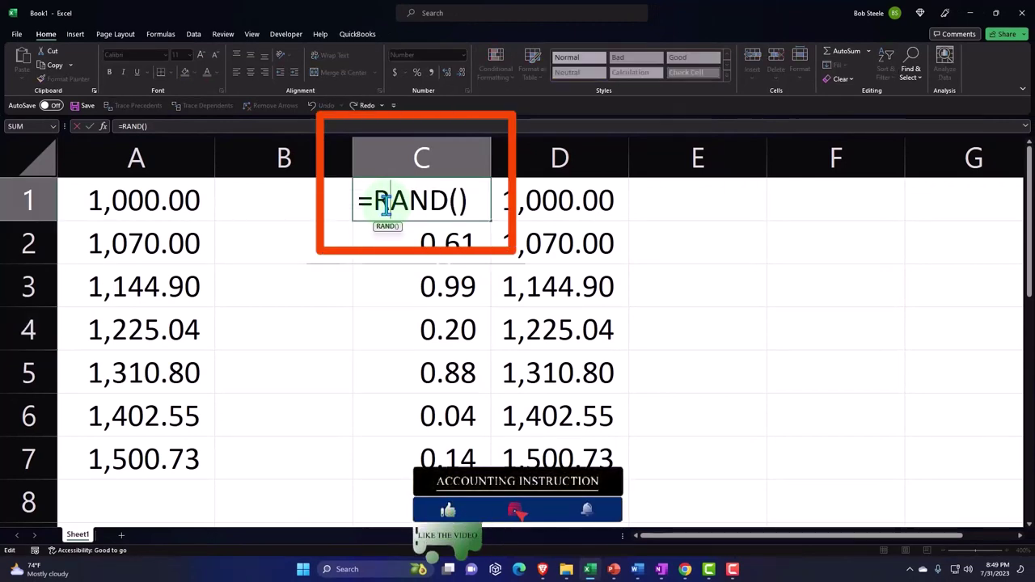
key("Return")
Step: Copy the random numbers in C1:C7 and paste them in place as values only
left_click_drag(386, 242, 385, 445)
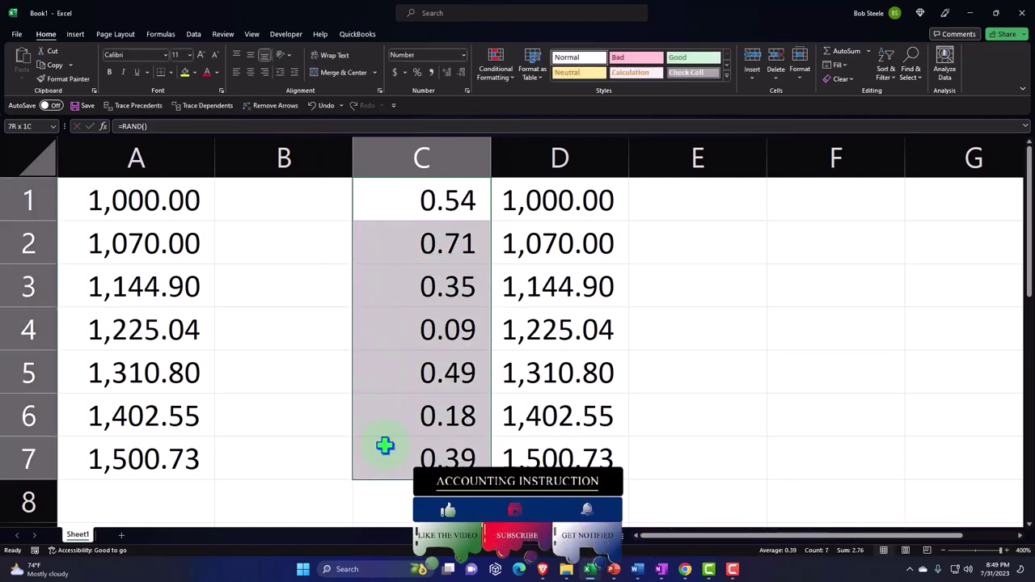
right_click(403, 278)
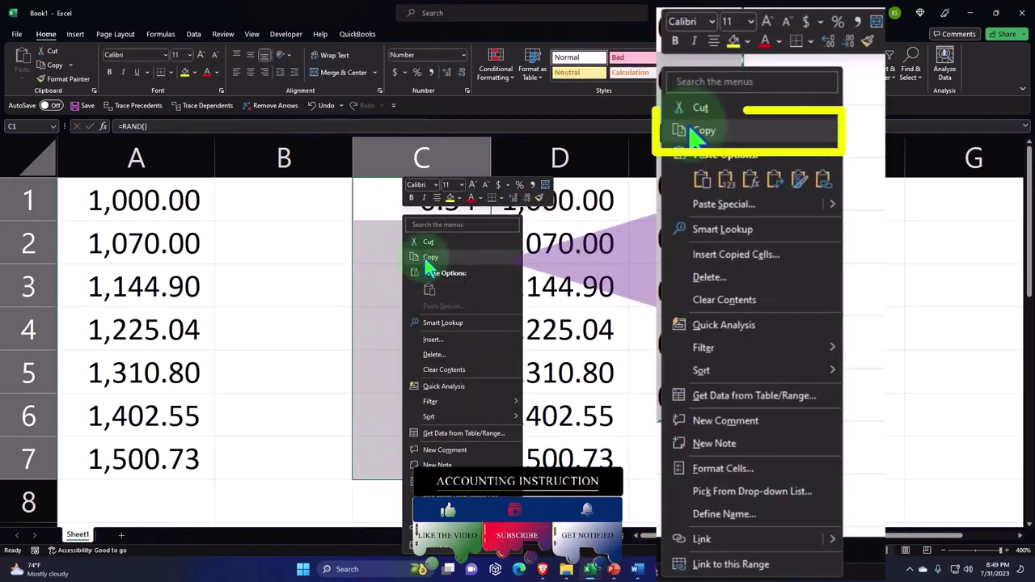
left_click(430, 258)
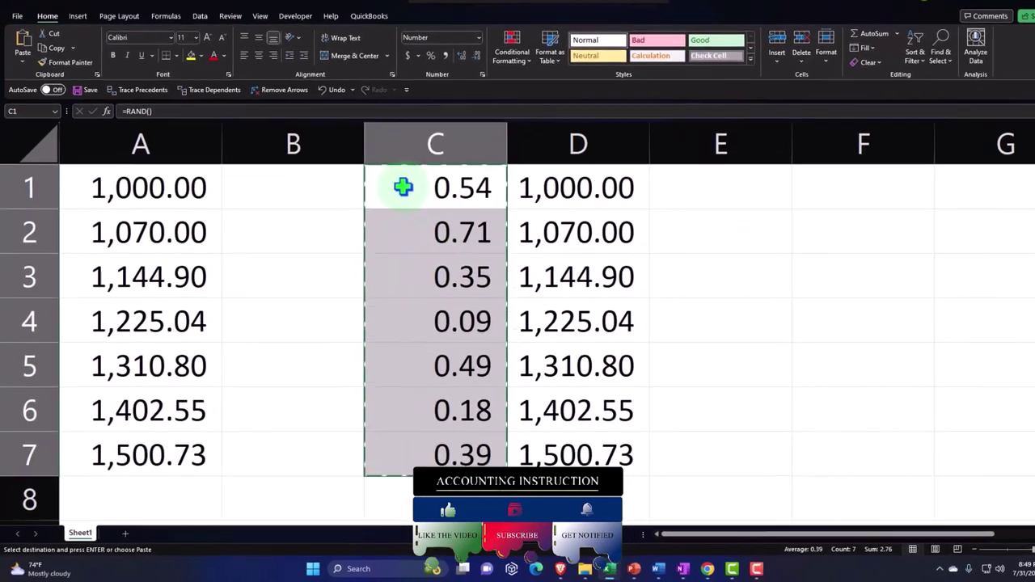
right_click(405, 184)
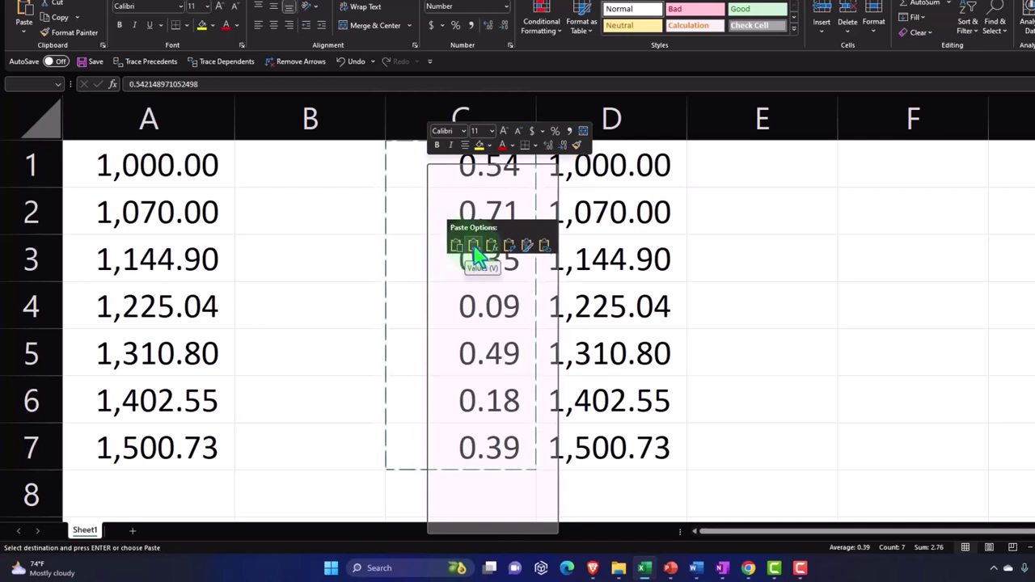
left_click(476, 249)
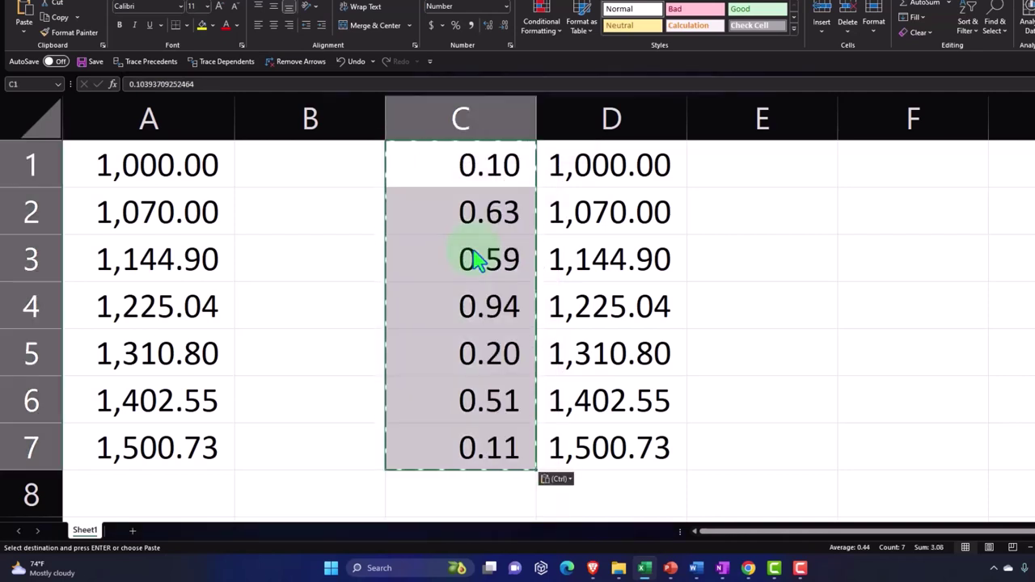
Step: Check that cells C3 and C4 contain fixed values instead of RAND formulas
double_click(477, 259)
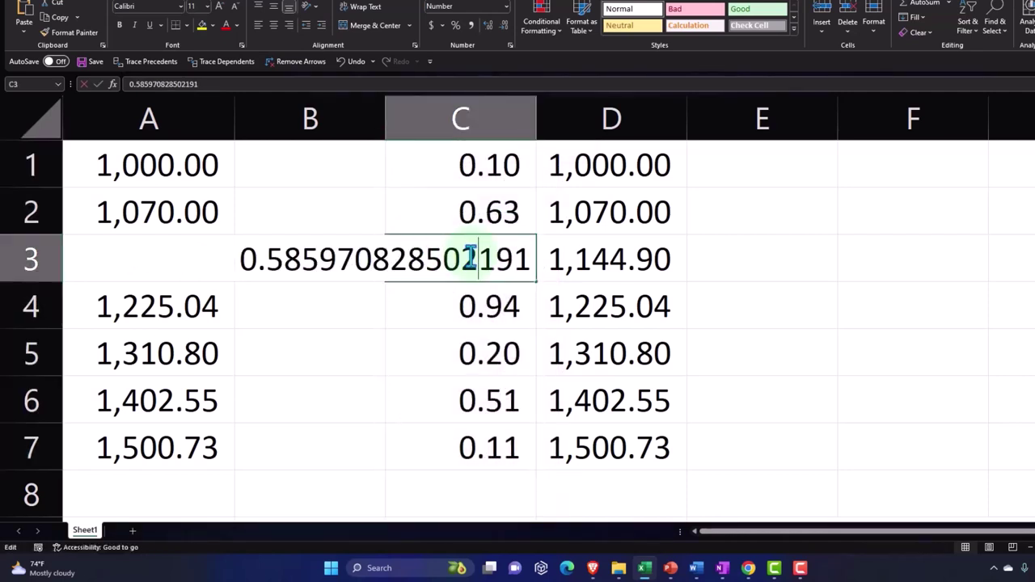
key("Return")
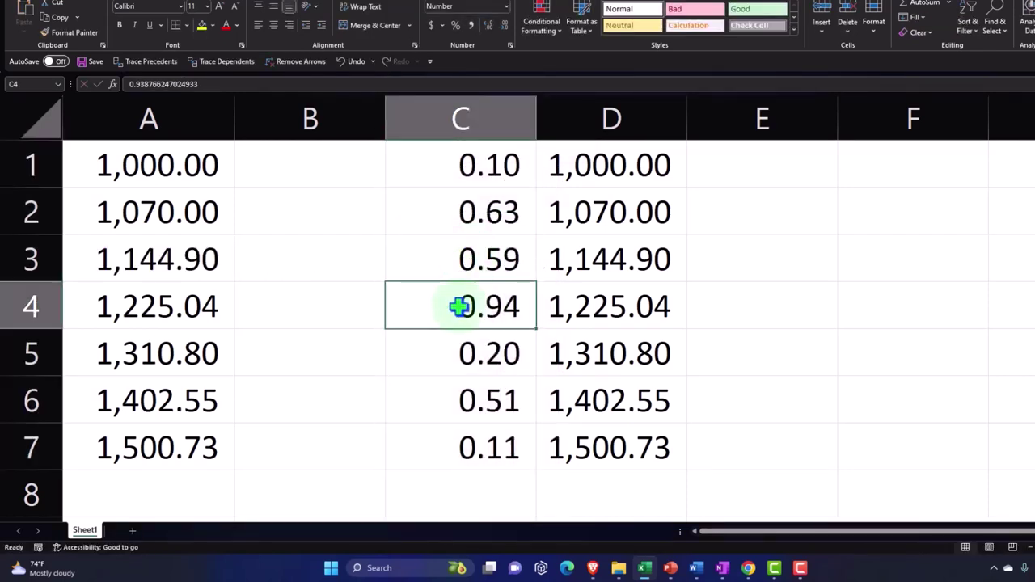
double_click(457, 304)
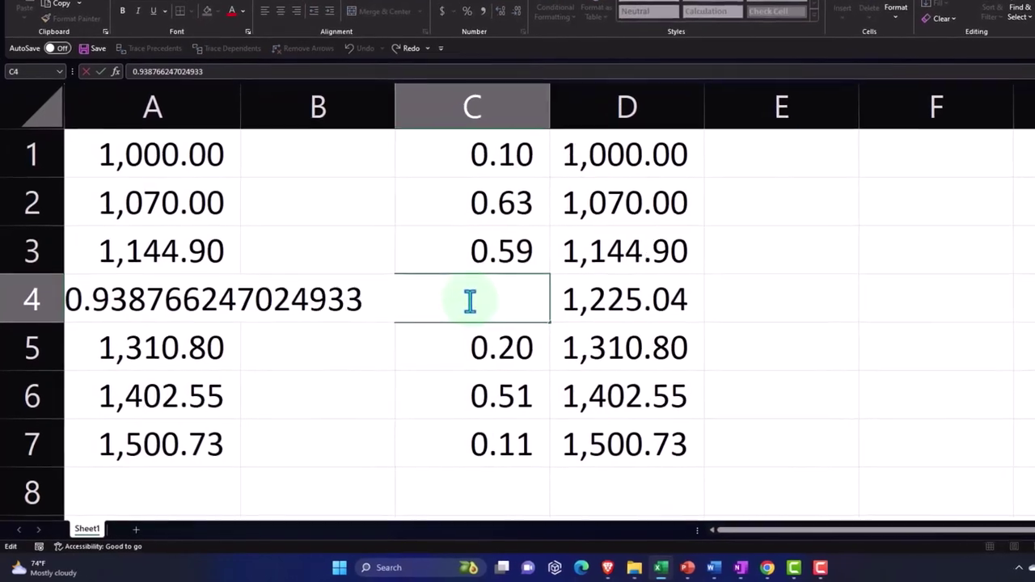
key("Return")
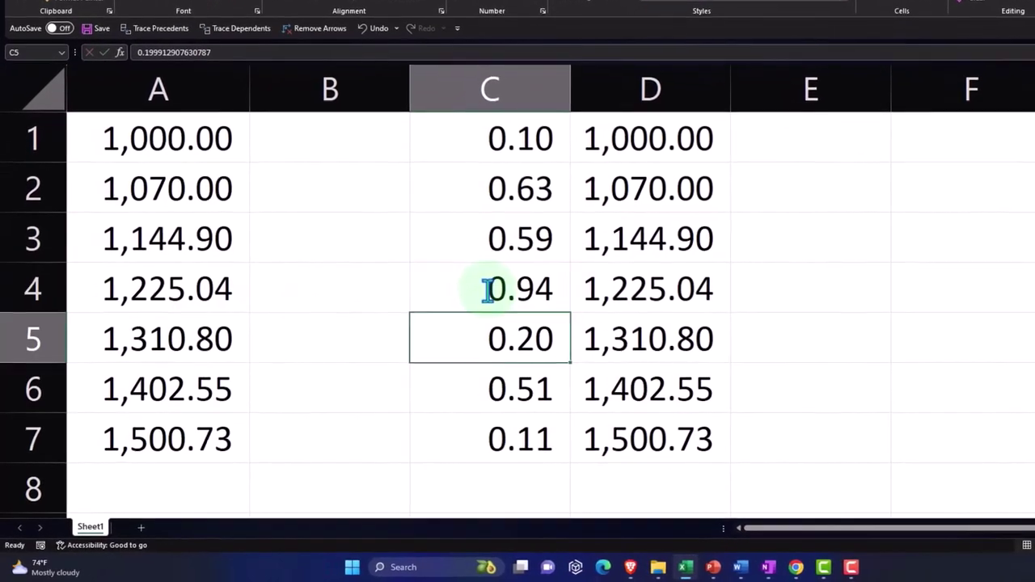
double_click(494, 324)
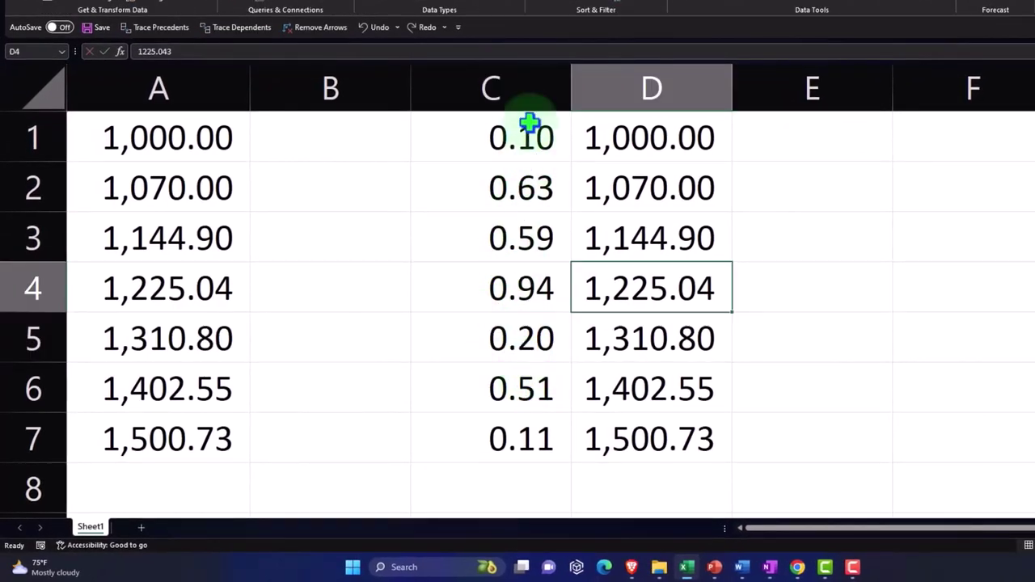
Step: Compare the random numbers in C1:C7 with the series in D1:D7, selecting each column, the first row pair and the whole range C1:D7
left_click_drag(529, 122, 496, 429)
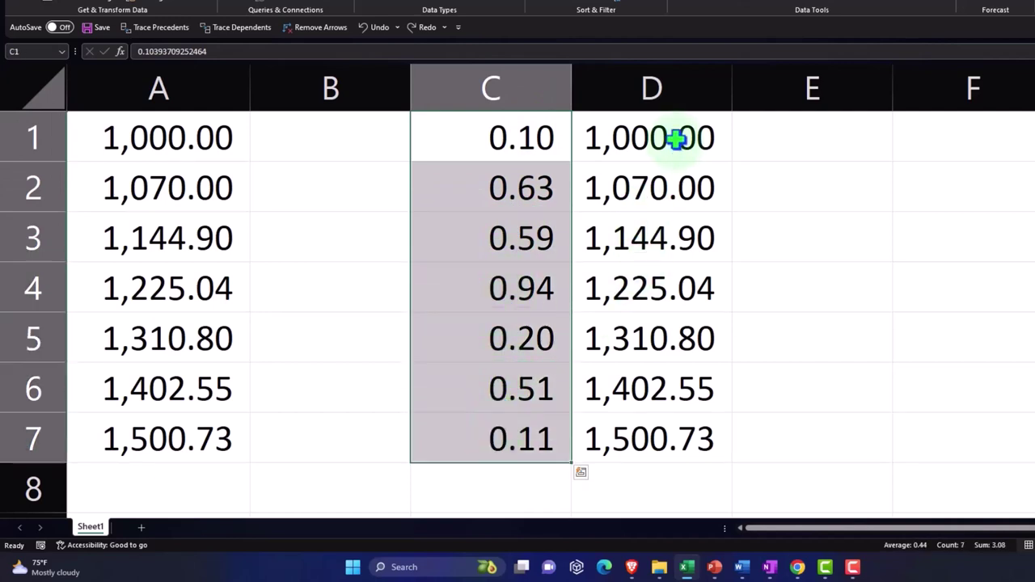
left_click_drag(675, 139, 689, 435)
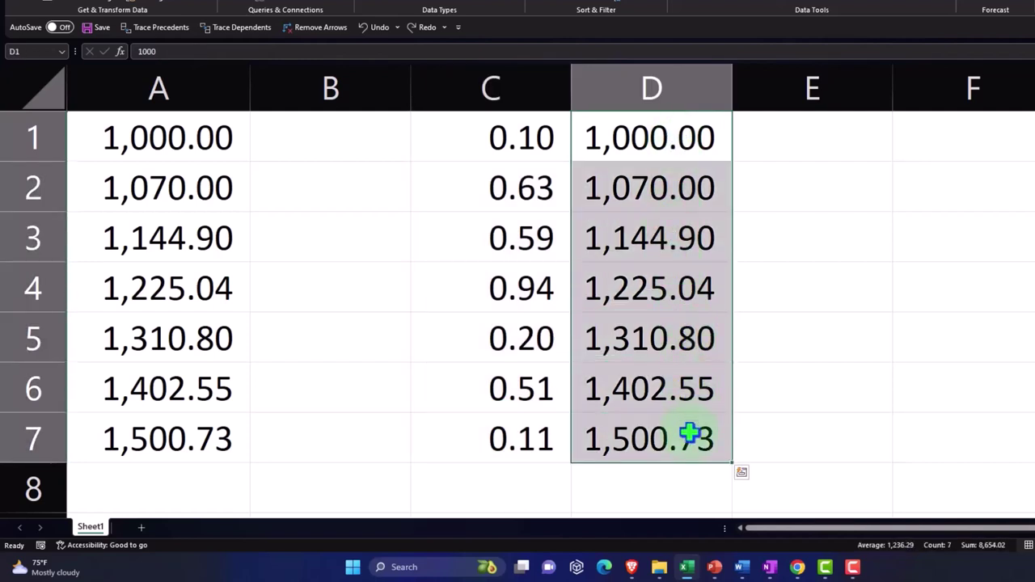
left_click_drag(704, 136, 699, 429)
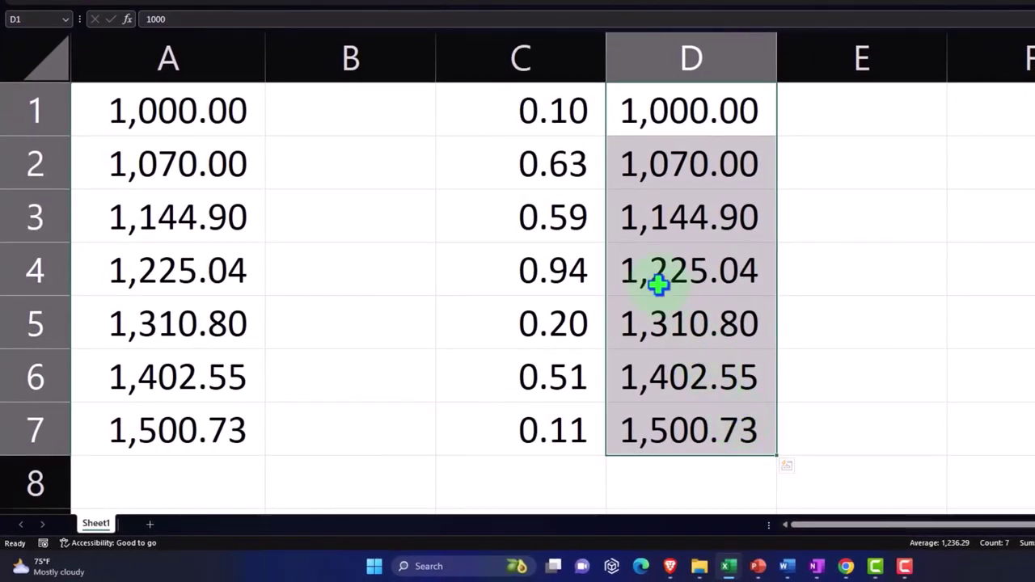
left_click_drag(529, 106, 674, 110)
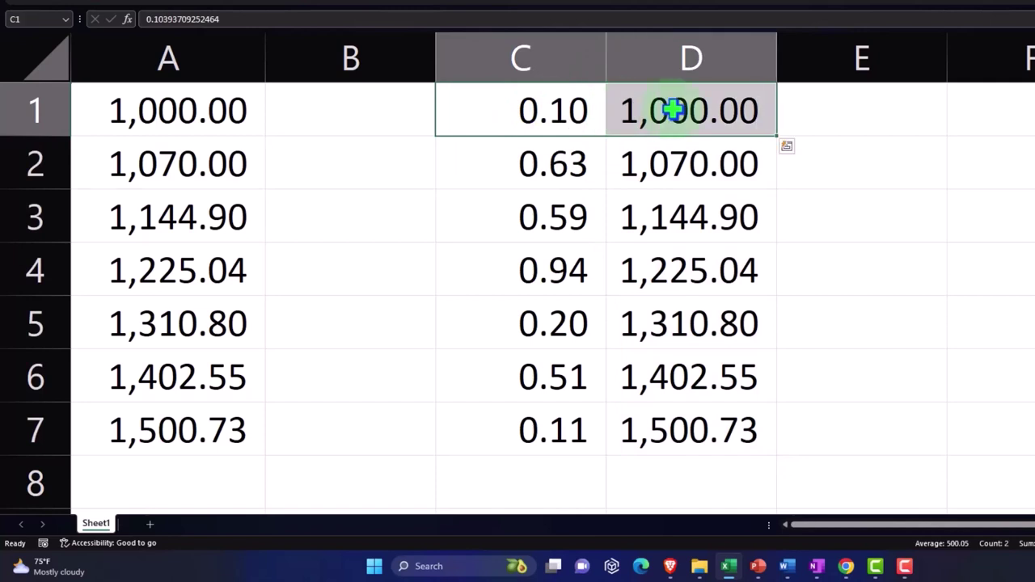
left_click_drag(566, 109, 655, 107)
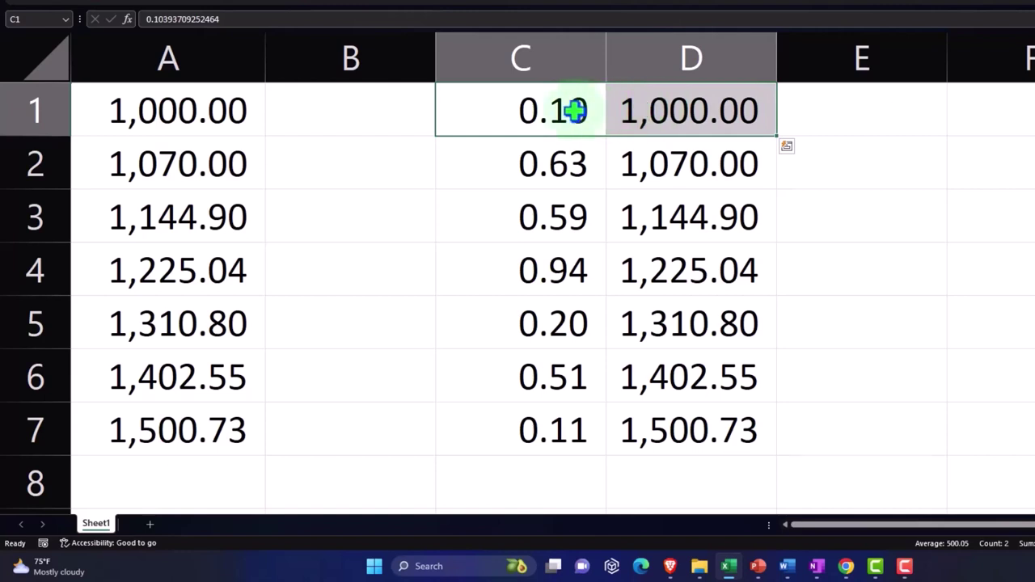
left_click_drag(566, 108, 675, 428)
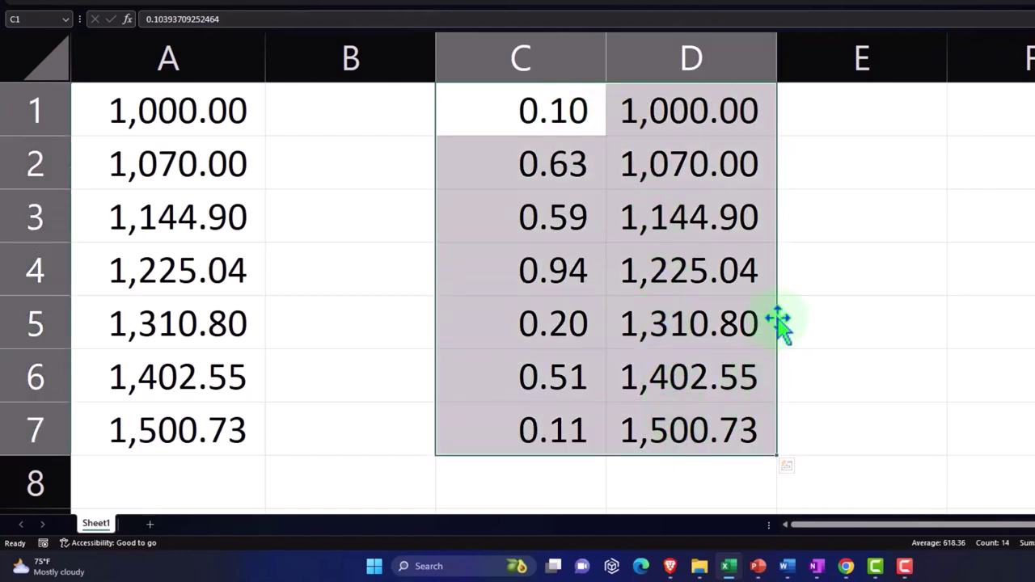
Step: Try moving the range C1:D7 down one row by cutting it and pasting it at C2, and undo the move
left_click_drag(778, 323, 778, 378)
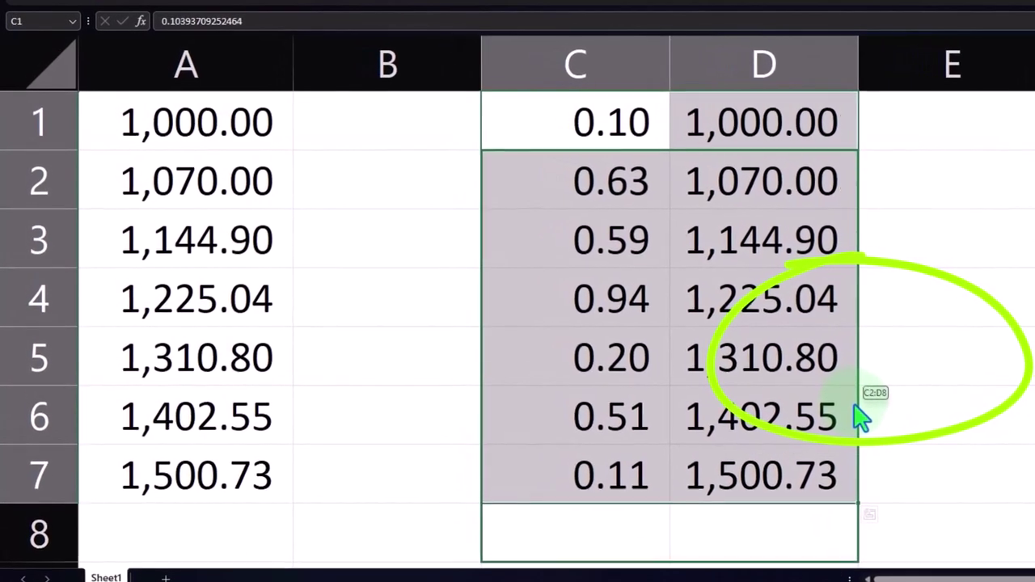
left_click_drag(856, 407, 849, 340)
left_click_drag(649, 146, 798, 474)
key("ctrl+q")
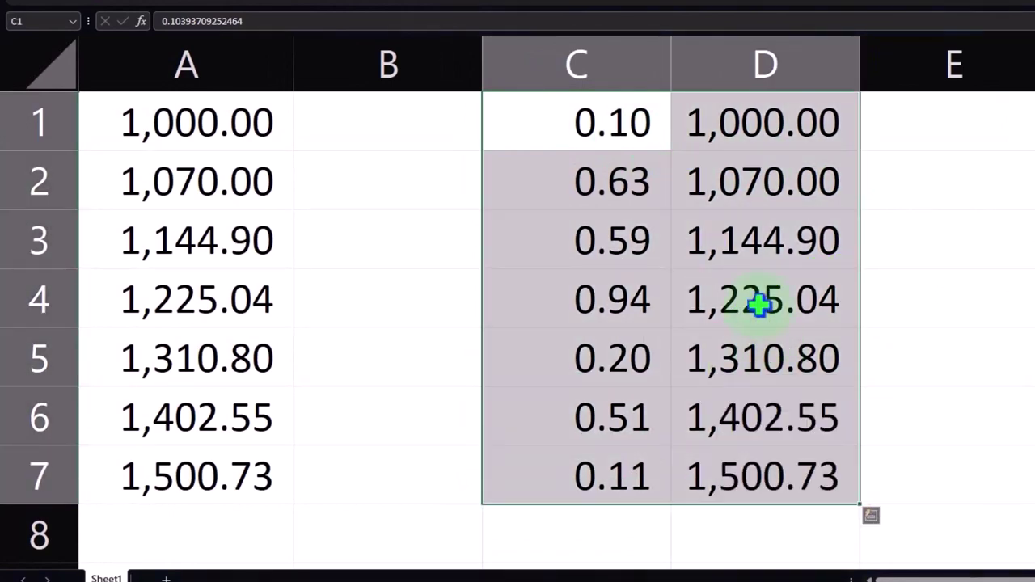
right_click(764, 321)
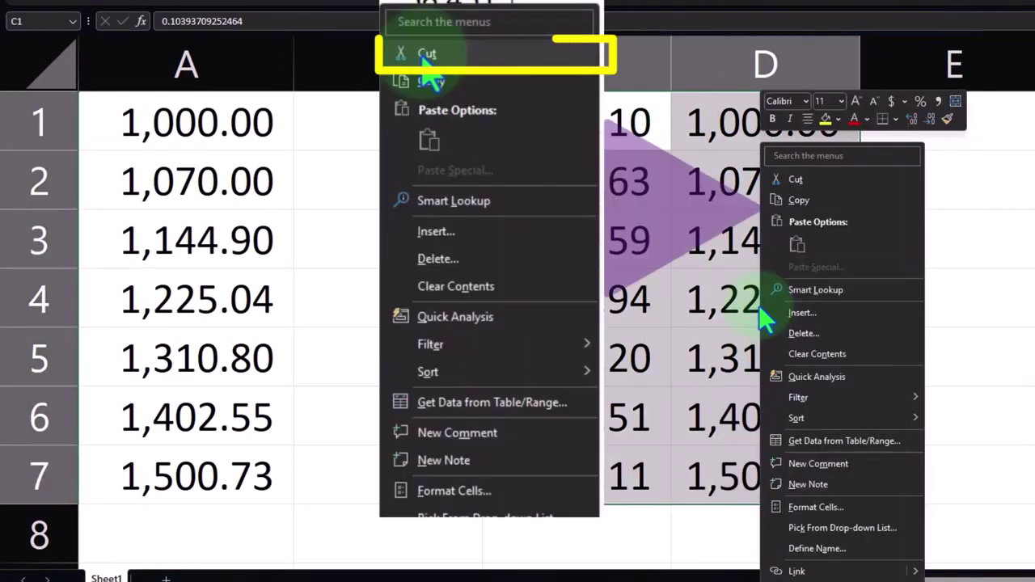
left_click(794, 184)
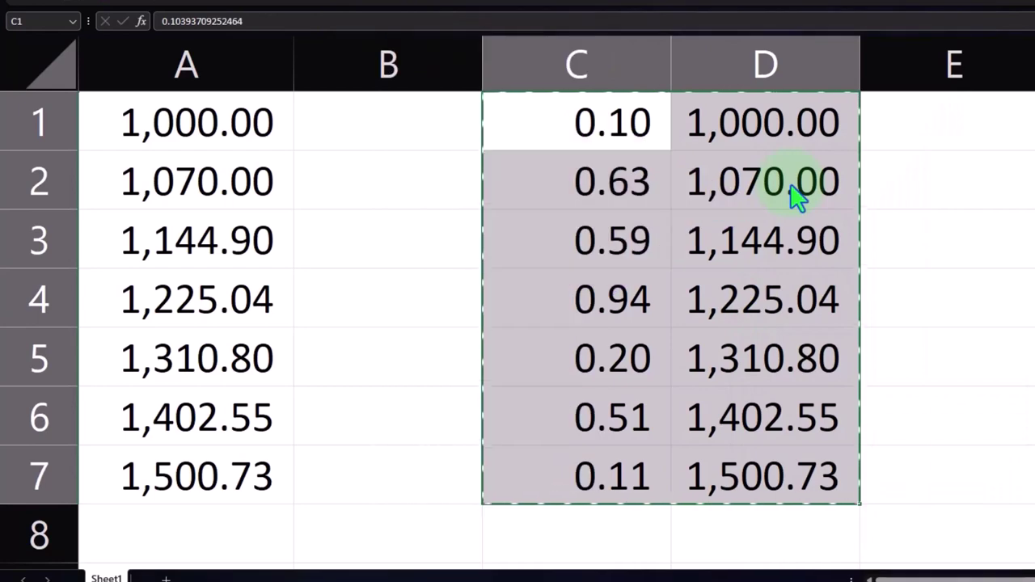
left_click(584, 181)
right_click(584, 181)
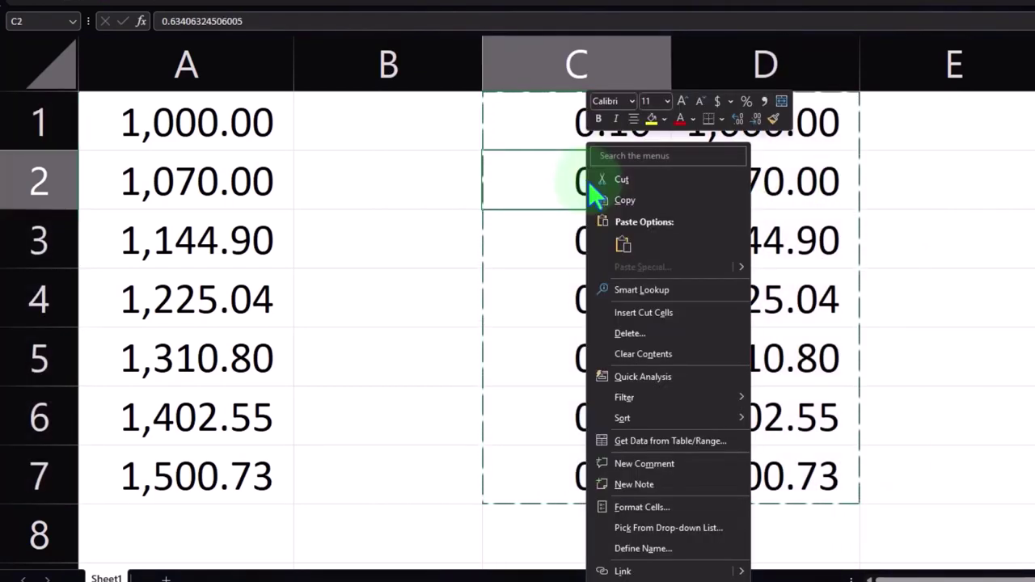
left_click(626, 251)
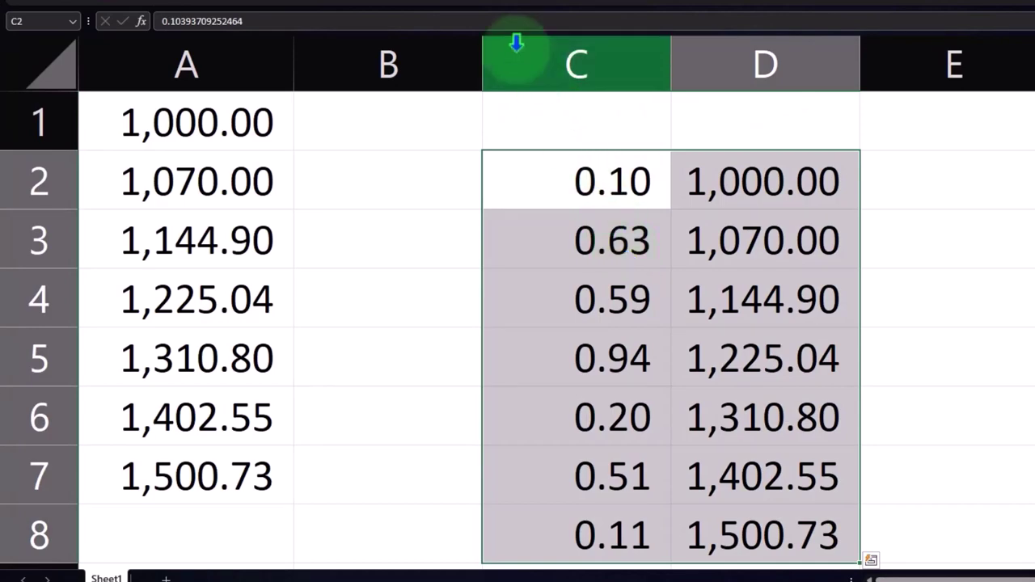
key("ctrl+z")
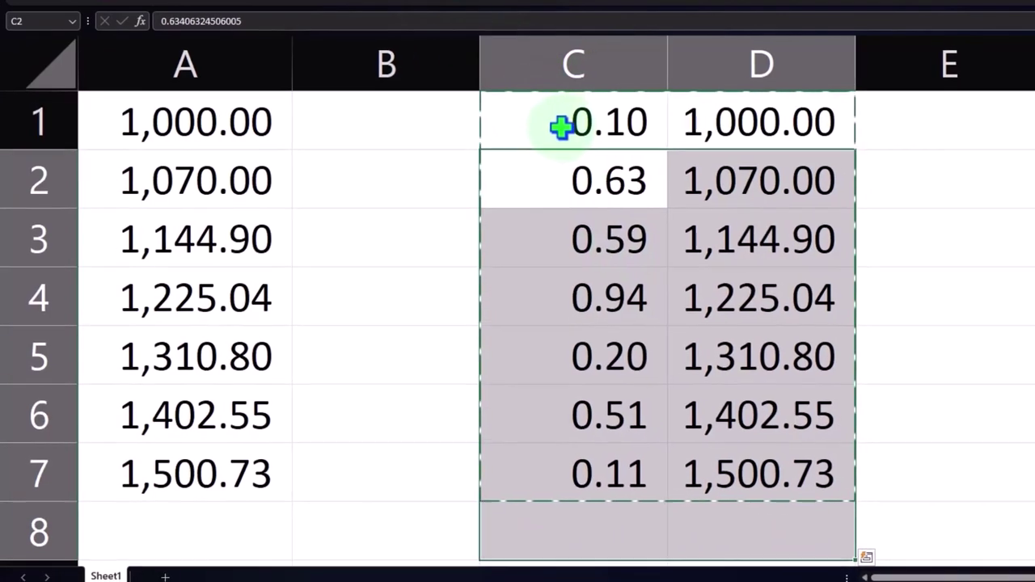
Step: Select the first row pair C1:D1 and check the content of cell C1
left_click_drag(566, 121, 692, 123)
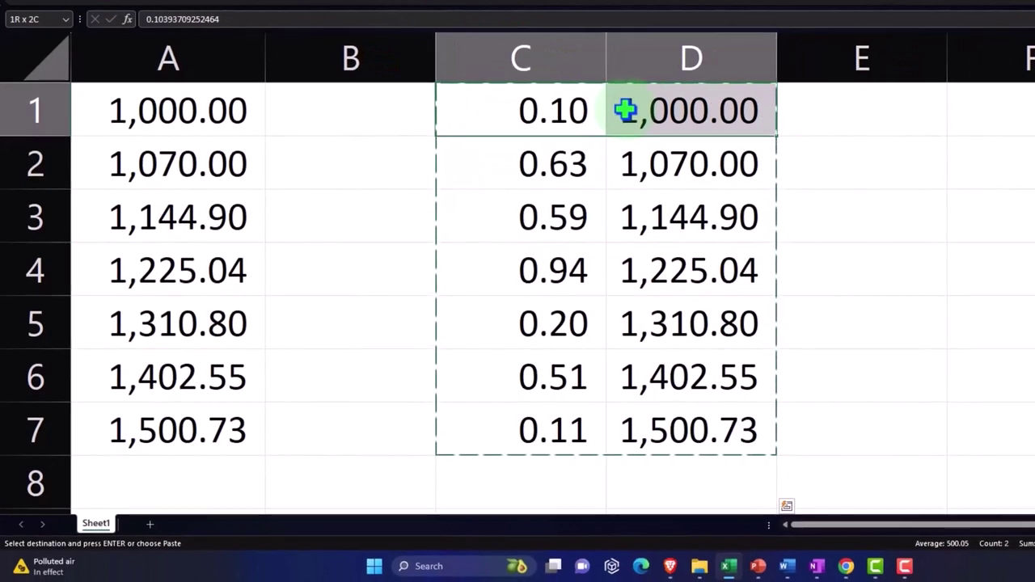
double_click(550, 97)
key("Return")
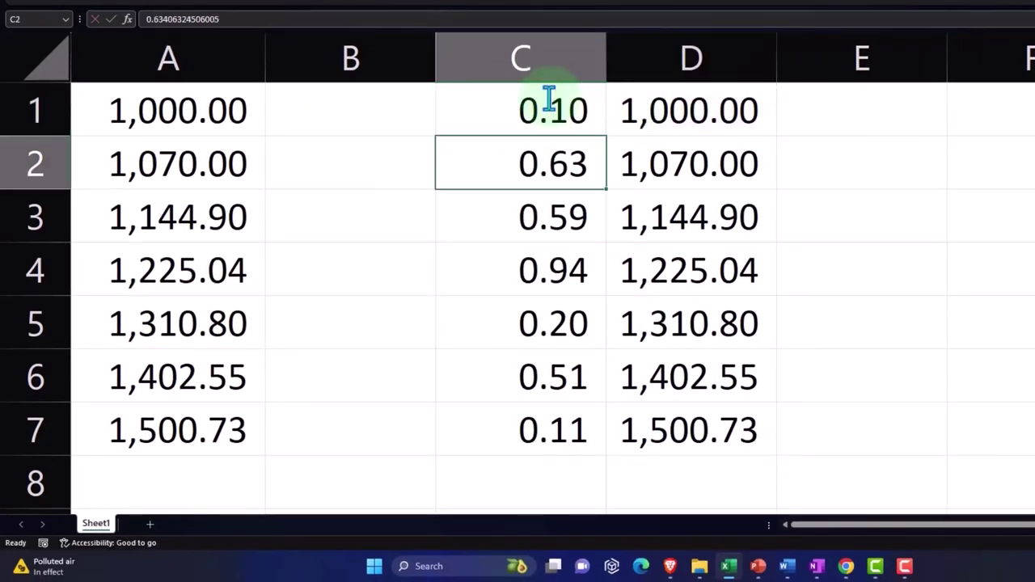
Step: Insert blank cells at C1:D1, shifting the existing random numbers and series down one row
left_click_drag(543, 104, 627, 107)
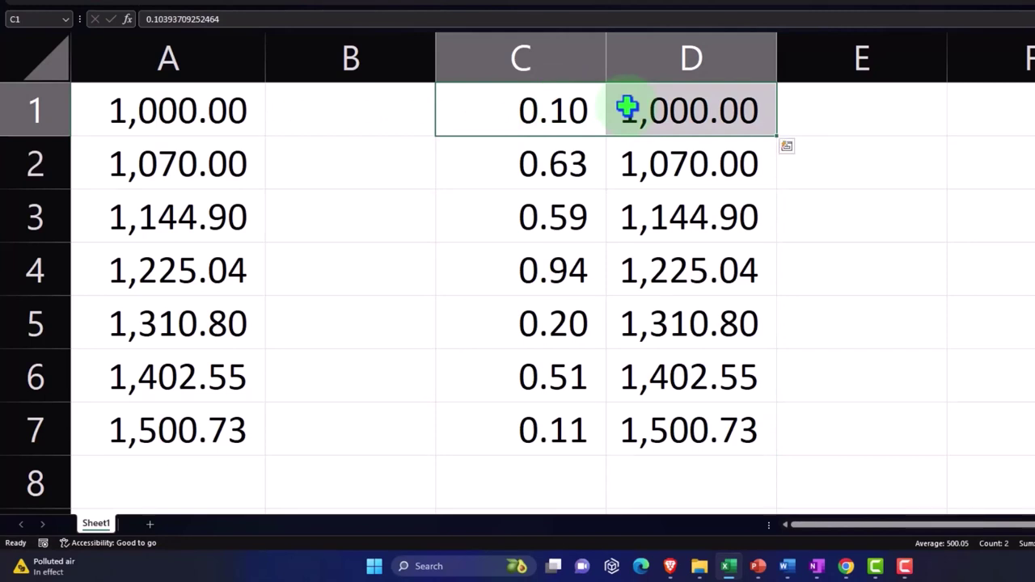
right_click(584, 111)
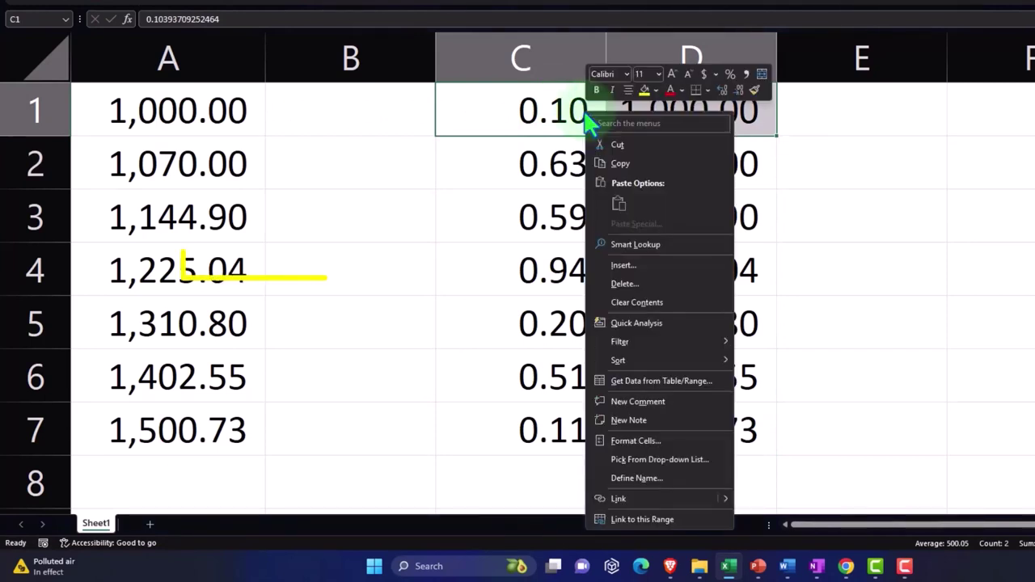
left_click(623, 266)
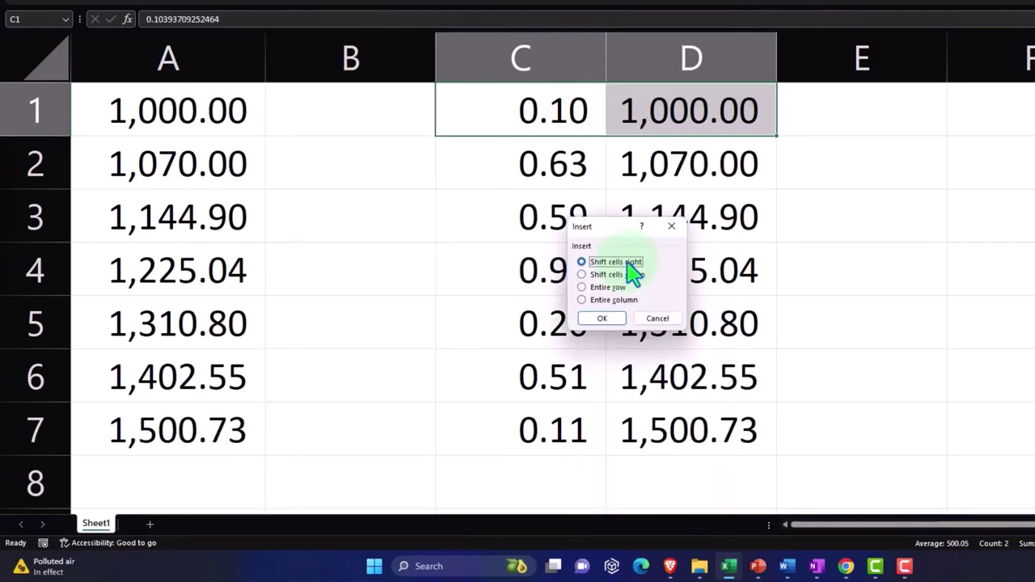
left_click_drag(626, 216, 882, 132)
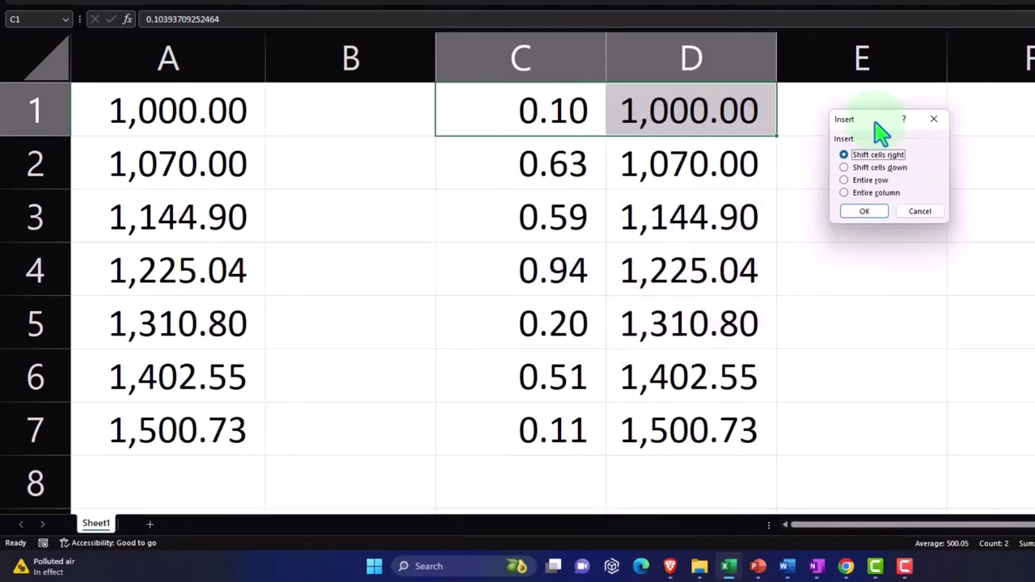
left_click(861, 168)
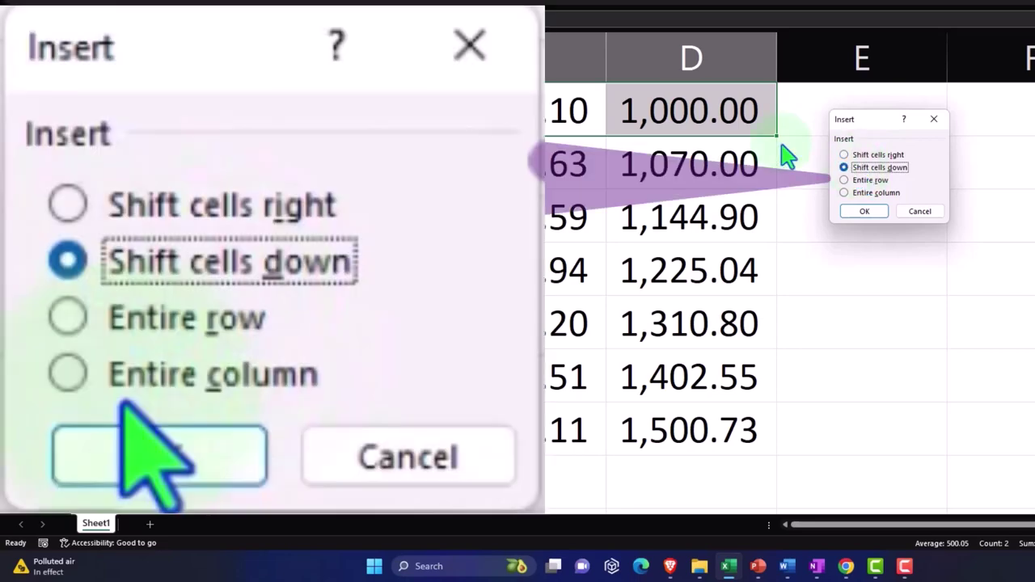
left_click(856, 215)
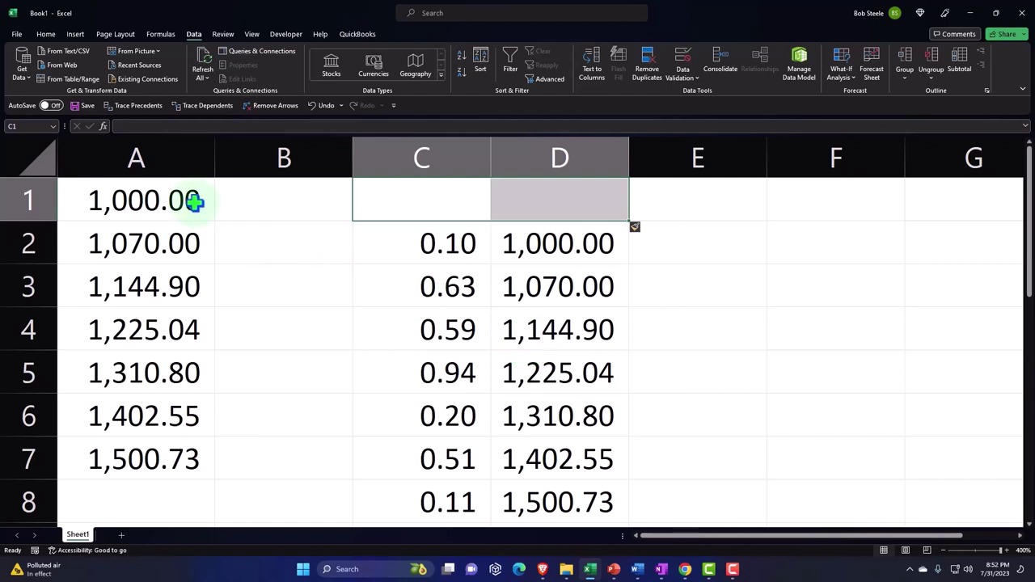
Step: Enter the headers Rand in C1 and Numbers in D1
left_click(453, 269)
left_click(419, 208)
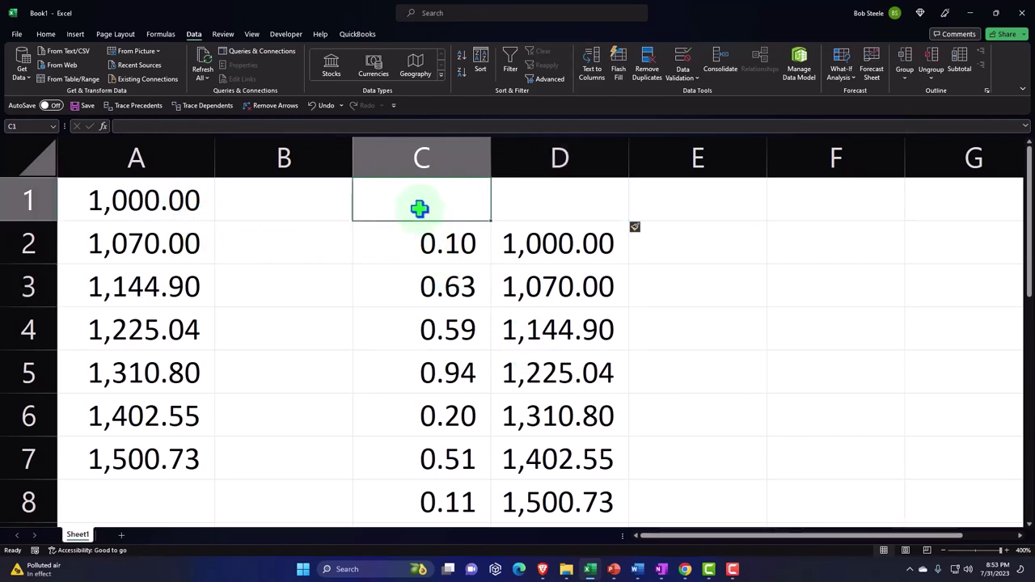
type("Rand")
key("Tab")
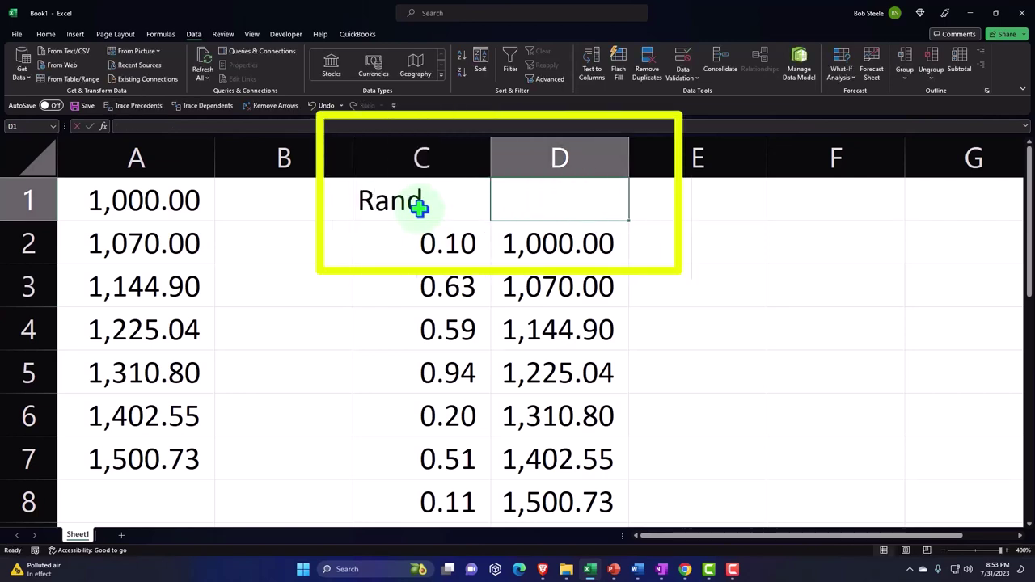
type("Numbers")
key("Return")
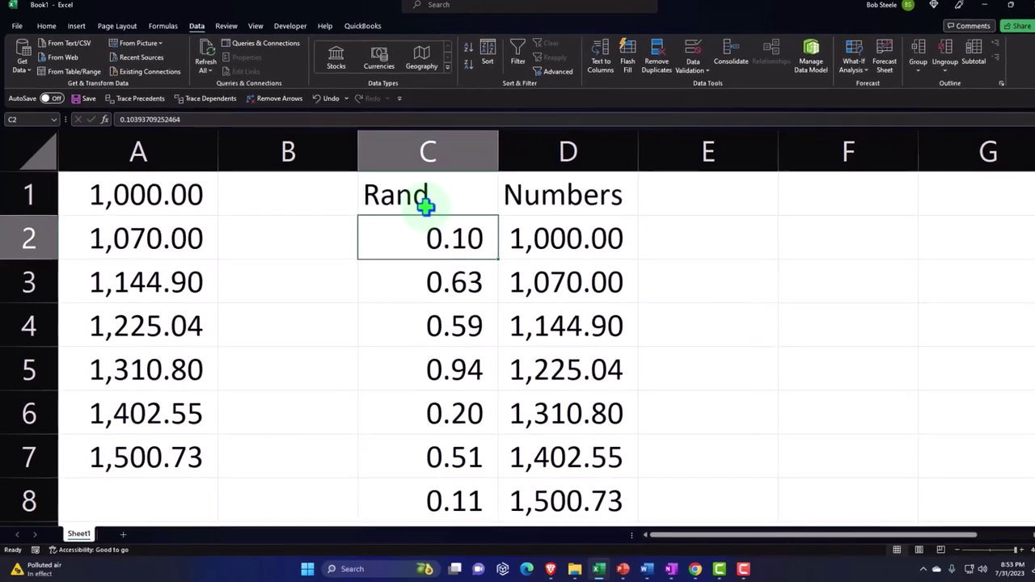
Step: Center the headers in C1:D1 and make them bold
left_click_drag(413, 202, 497, 207)
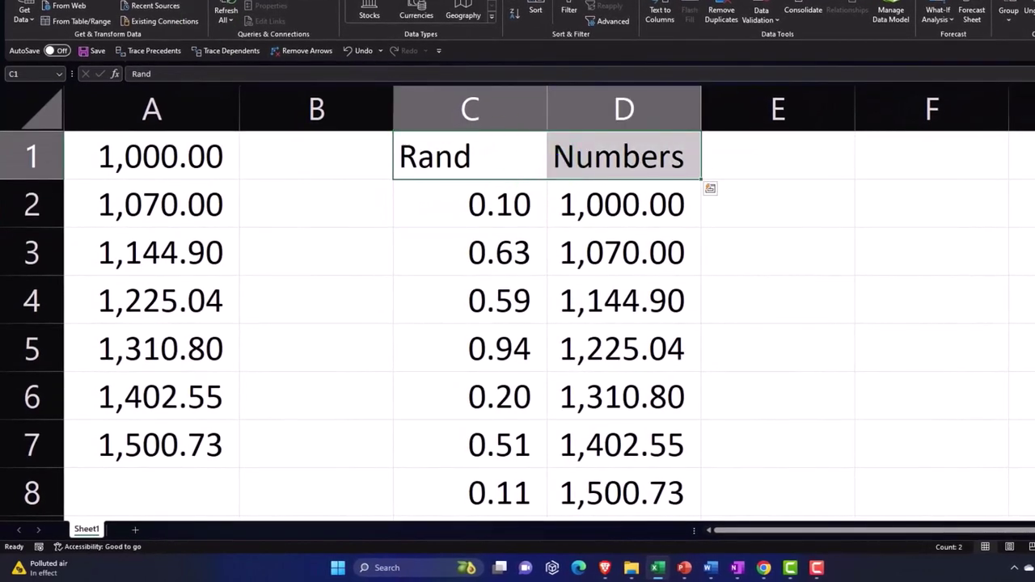
left_click(336, 1)
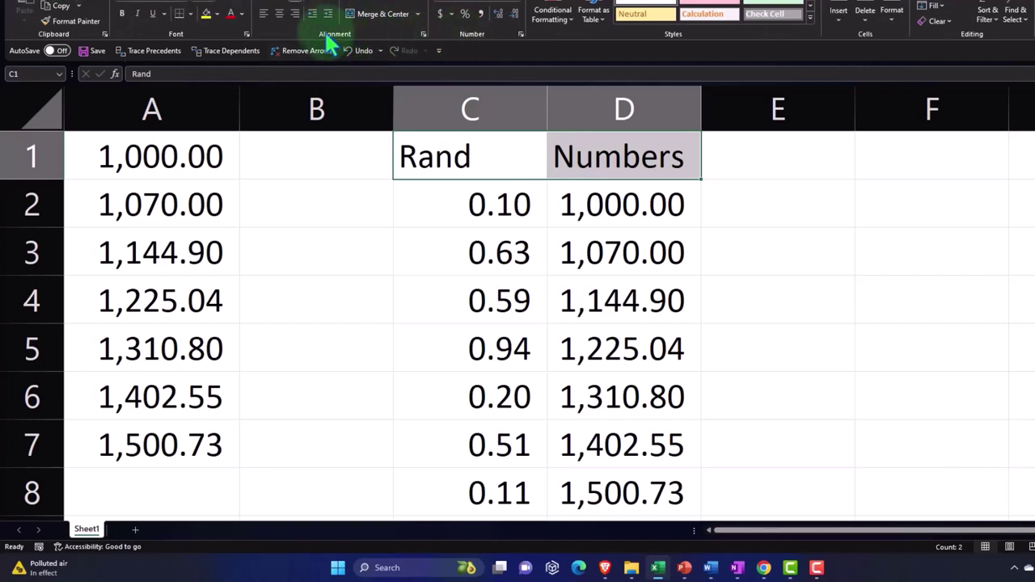
left_click(278, 16)
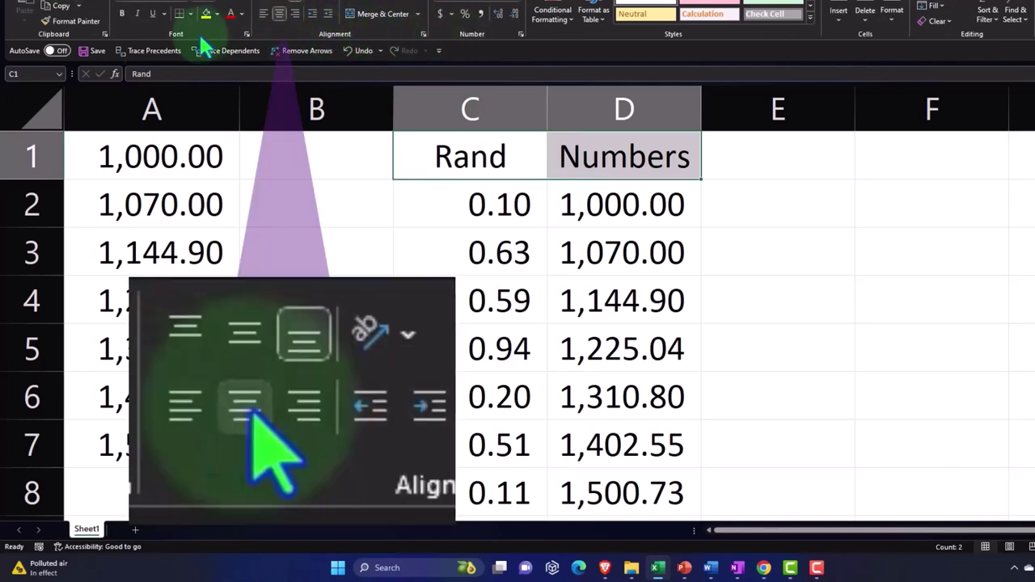
left_click(123, 16)
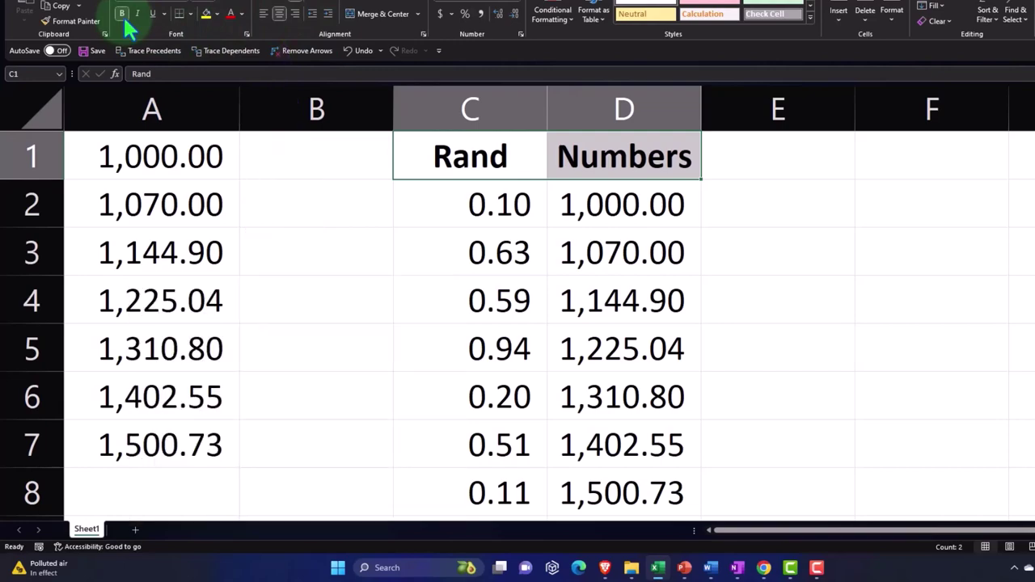
left_click(500, 209)
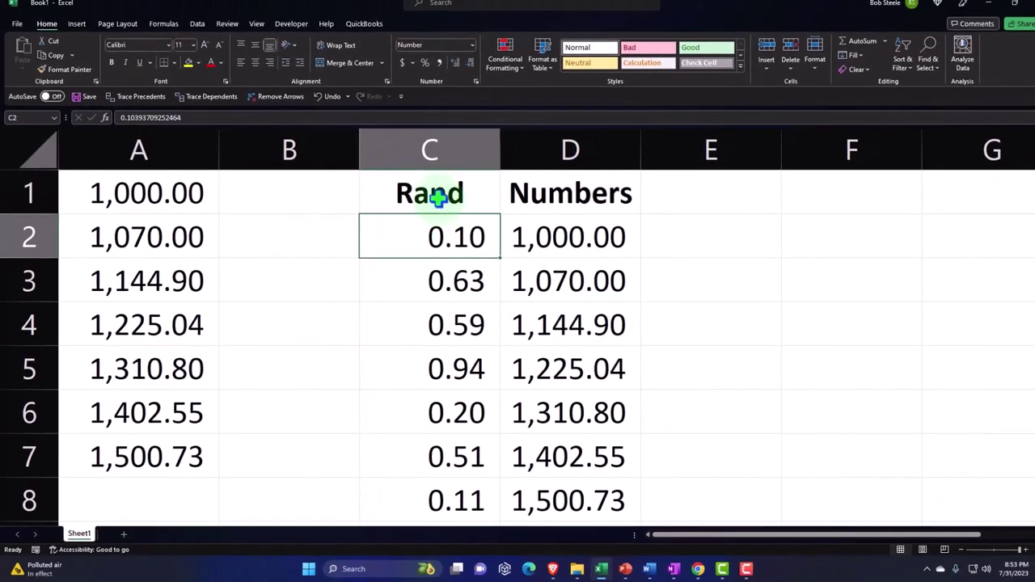
Step: Add filters to the Rand and Numbers table in C1:D8
left_click_drag(437, 200, 550, 372)
scroll(542, 385, "up", 1)
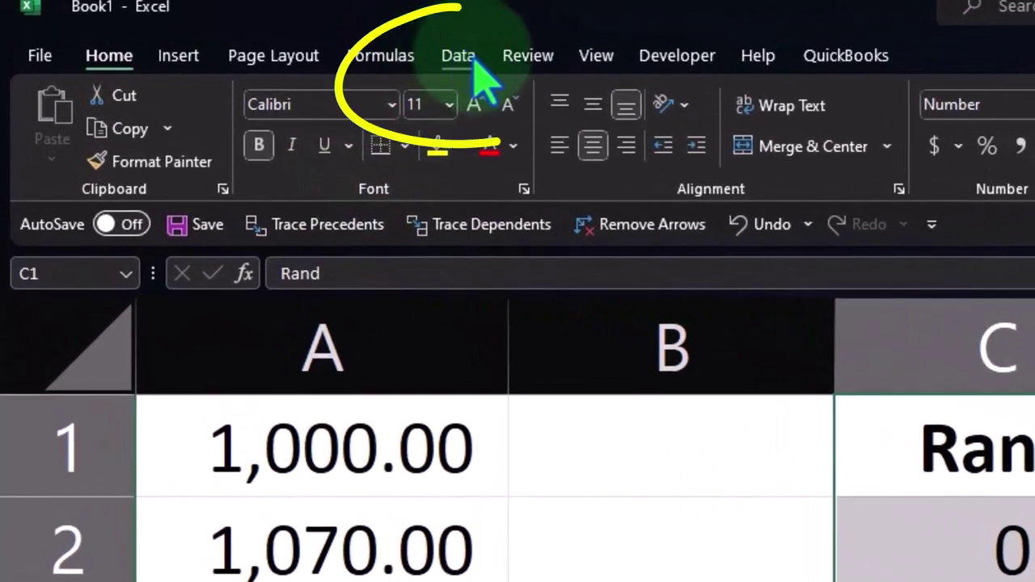
left_click(470, 62)
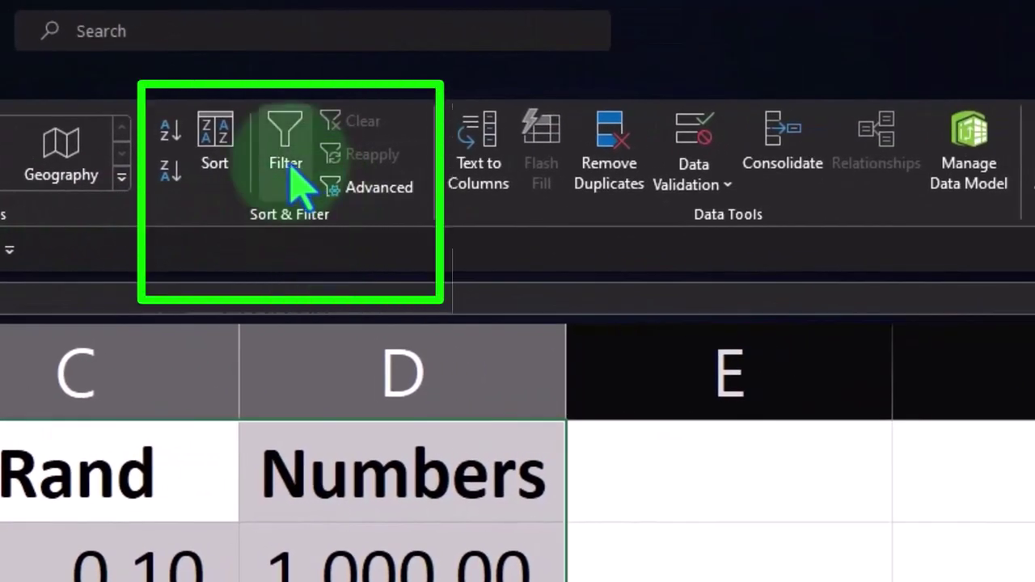
left_click(287, 166)
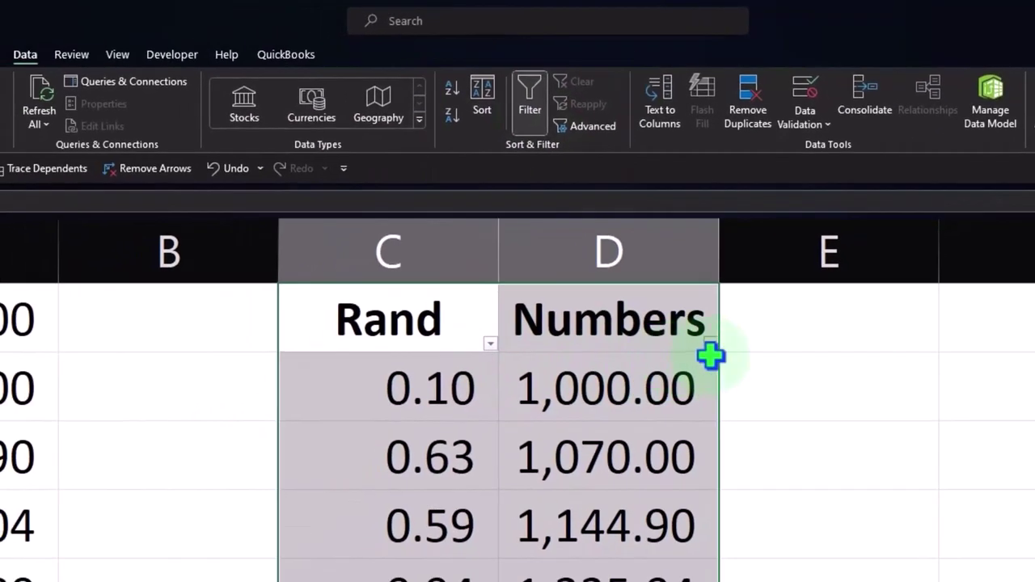
left_click(755, 388)
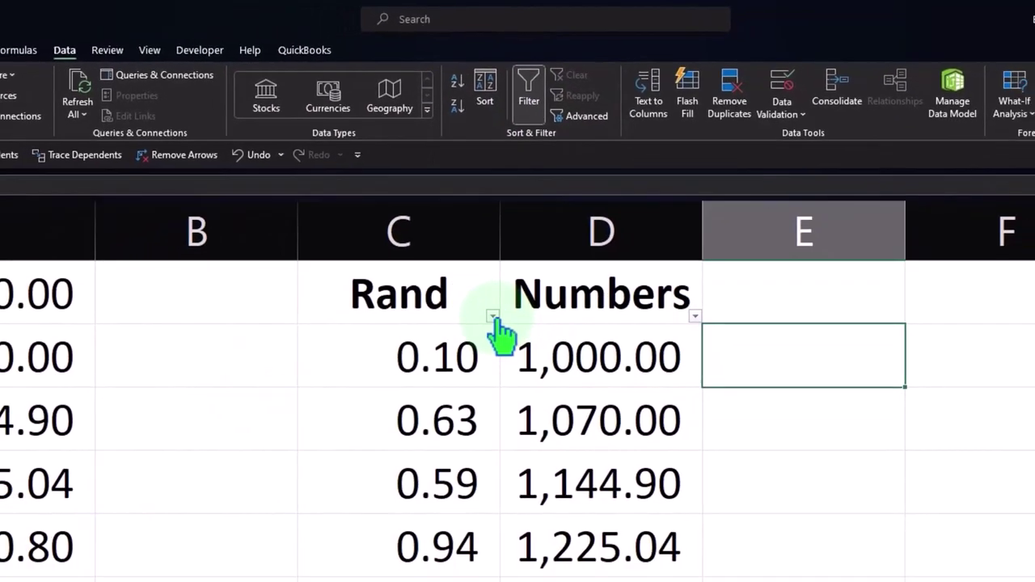
Step: Sort the table by the Rand column from smallest to largest and go through the reordered Numbers values
left_click(493, 315)
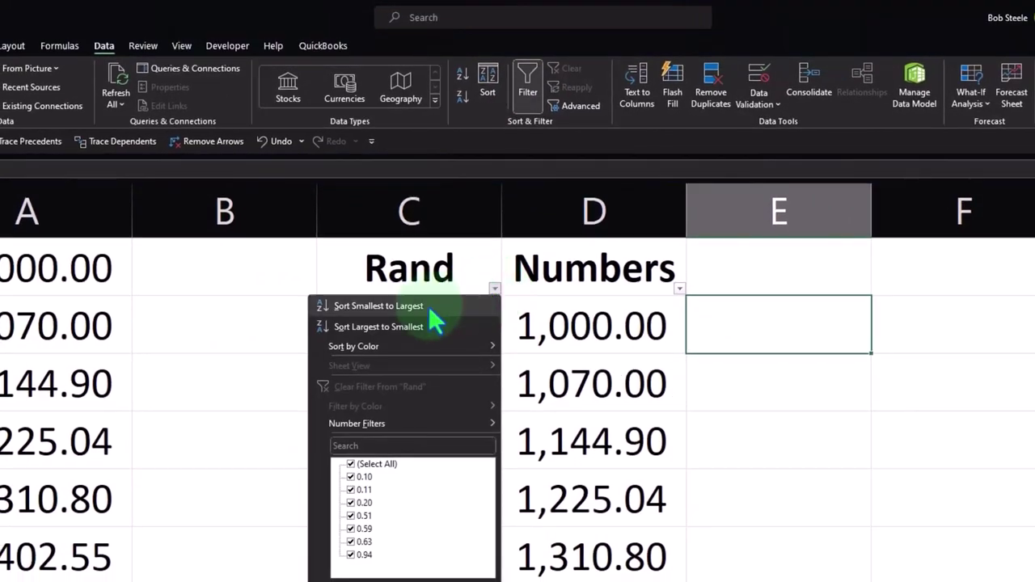
left_click(378, 306)
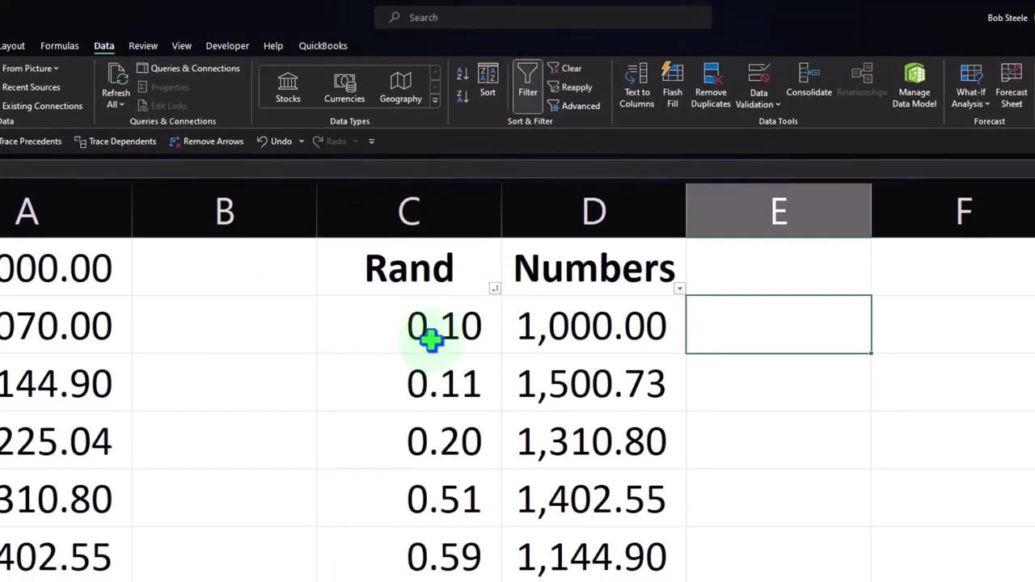
scroll(457, 332, "down", 2)
scroll(458, 332, "up", 2)
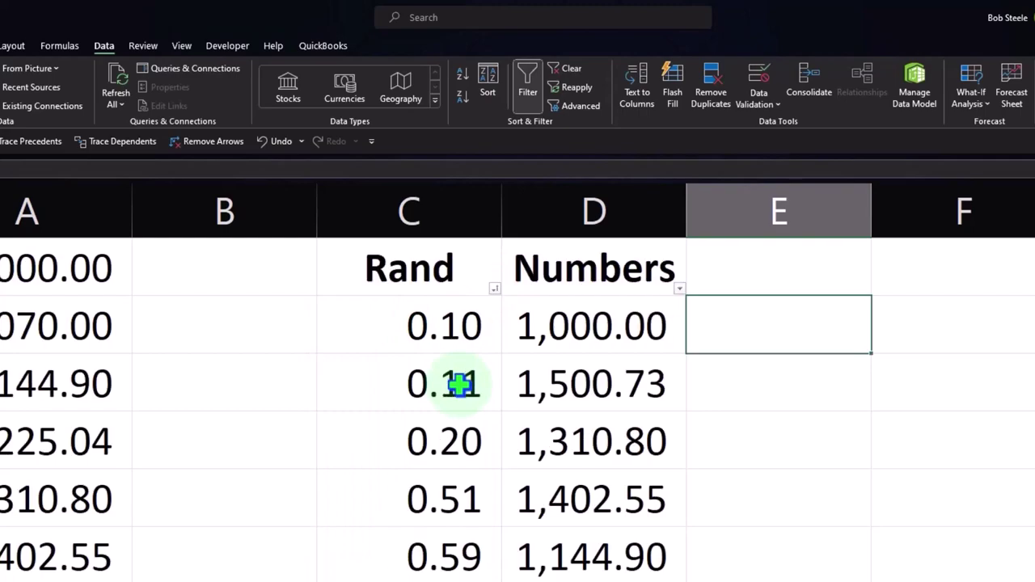
left_click(537, 381)
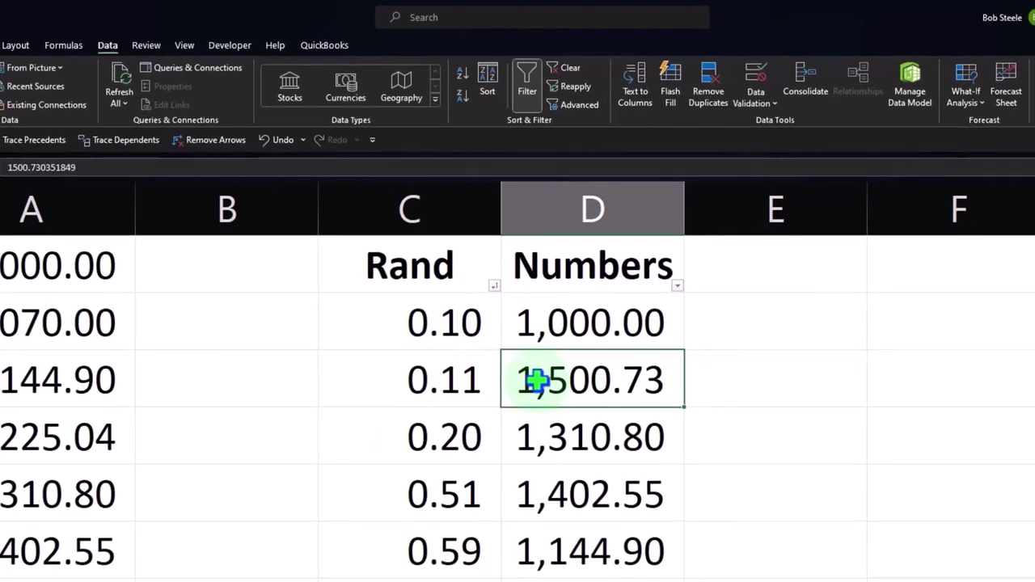
key("Down")
key("Down")
key("Down")
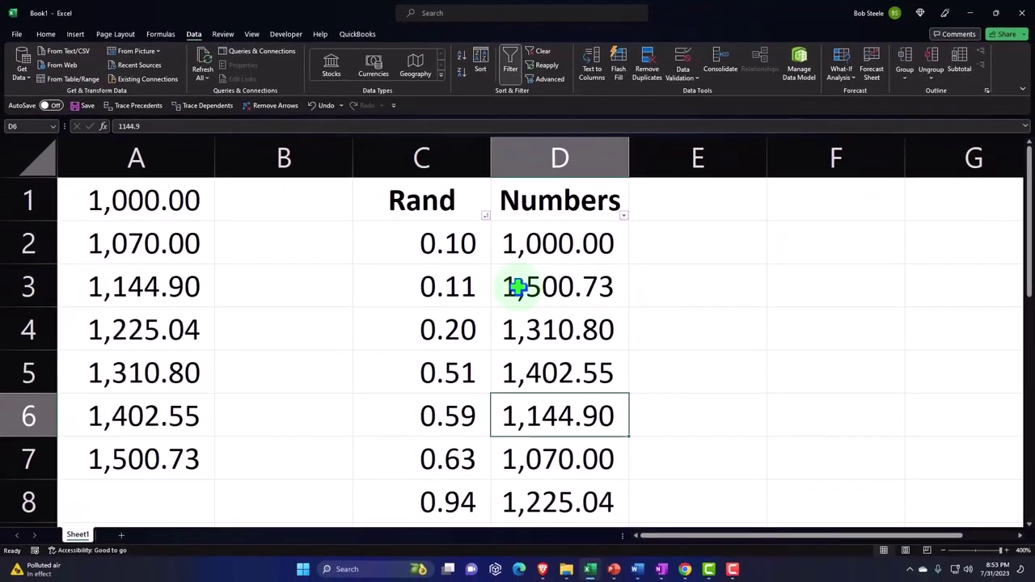
key("Down")
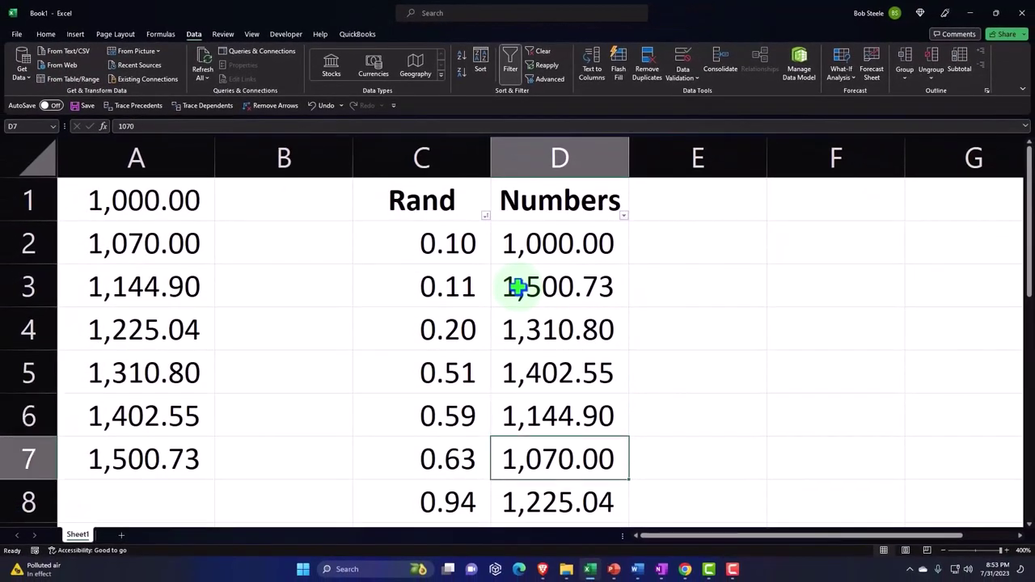
Step: Sort the table by the Rand column from largest to smallest and check the order of the random numbers
left_click(487, 218)
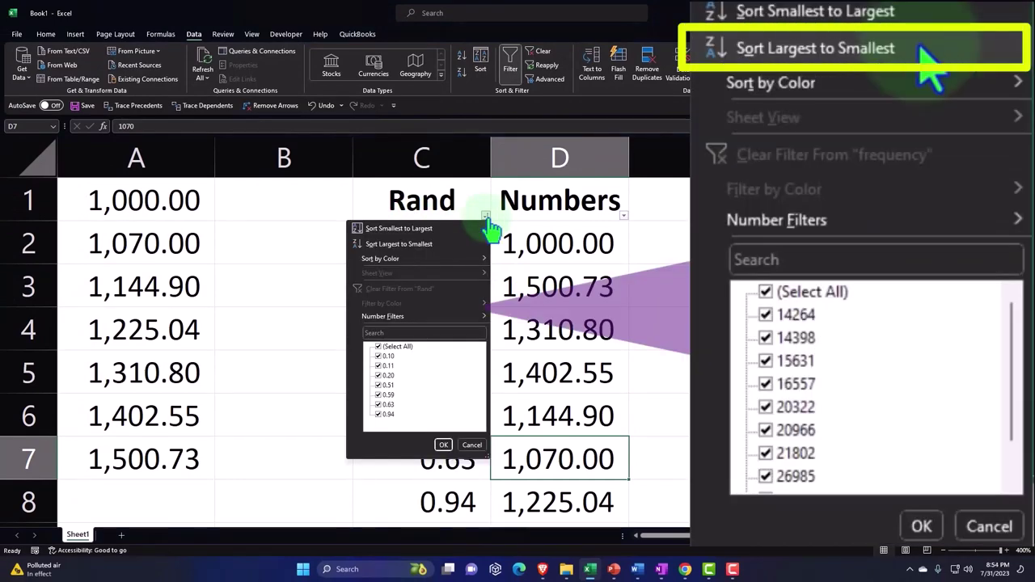
left_click(398, 244)
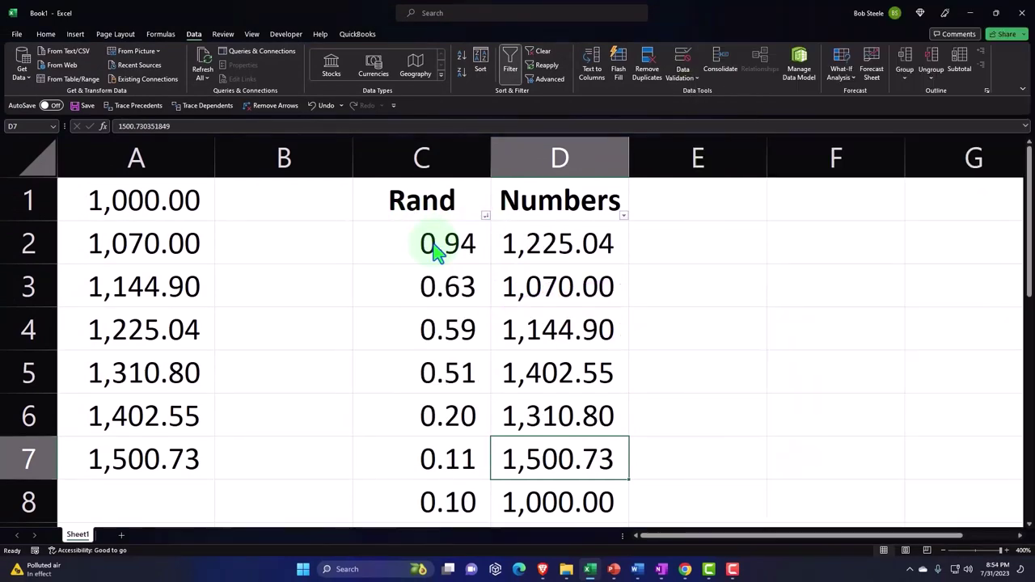
left_click(432, 243)
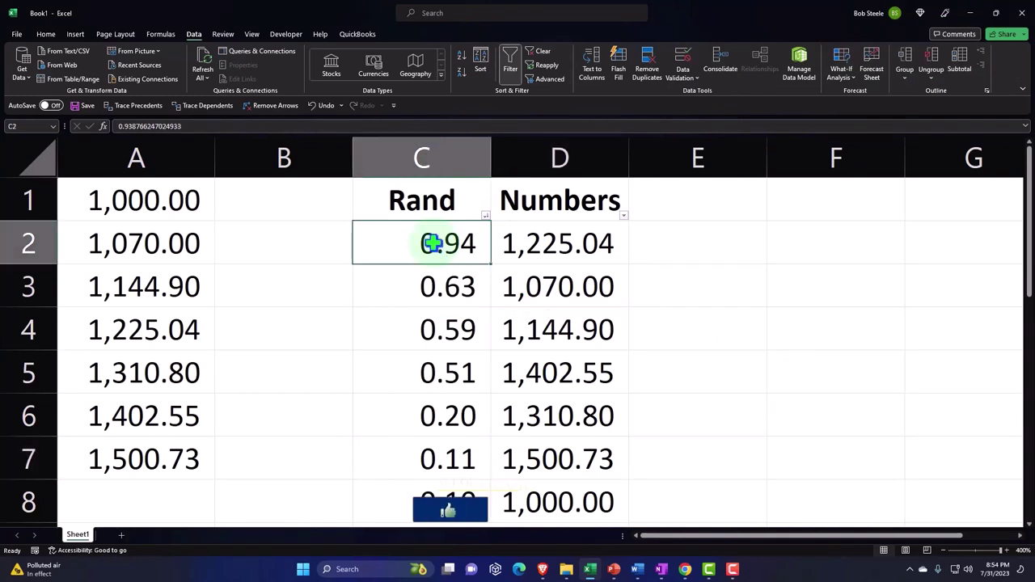
left_click_drag(431, 244, 428, 403)
Step: Examine the shuffled values in the Numbers column down to its end and compare them with the Rand column
left_click(554, 254)
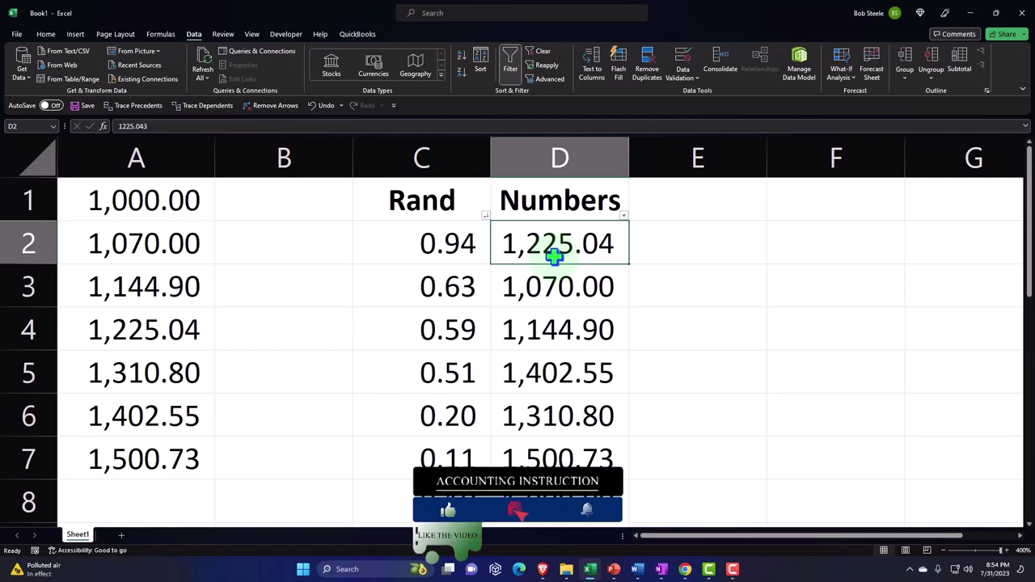
key("Down")
key("Down")
key("Down")
key("Down")
key("Down")
key("Down")
key("Down")
key("Up")
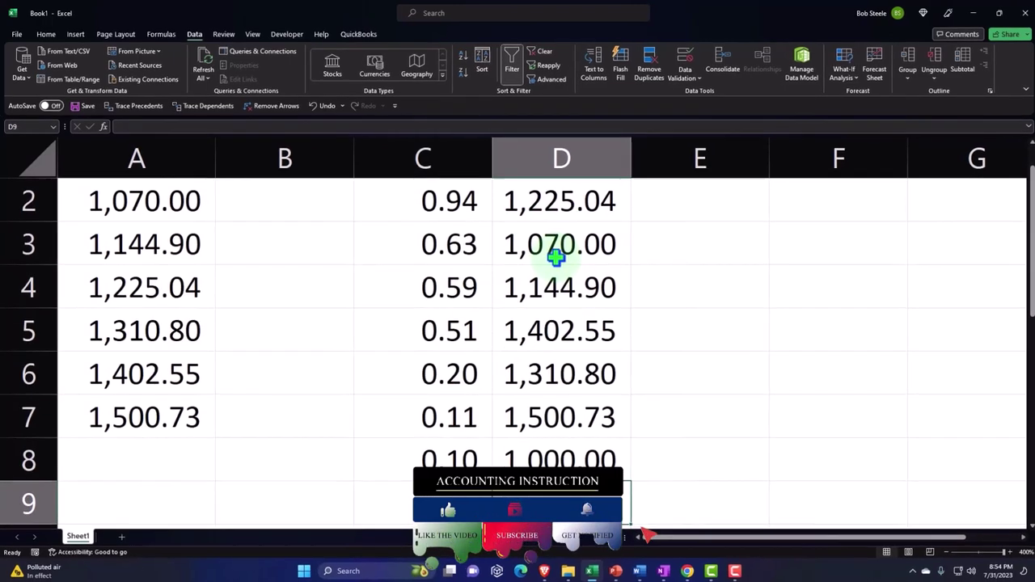
key("ctrl+Up")
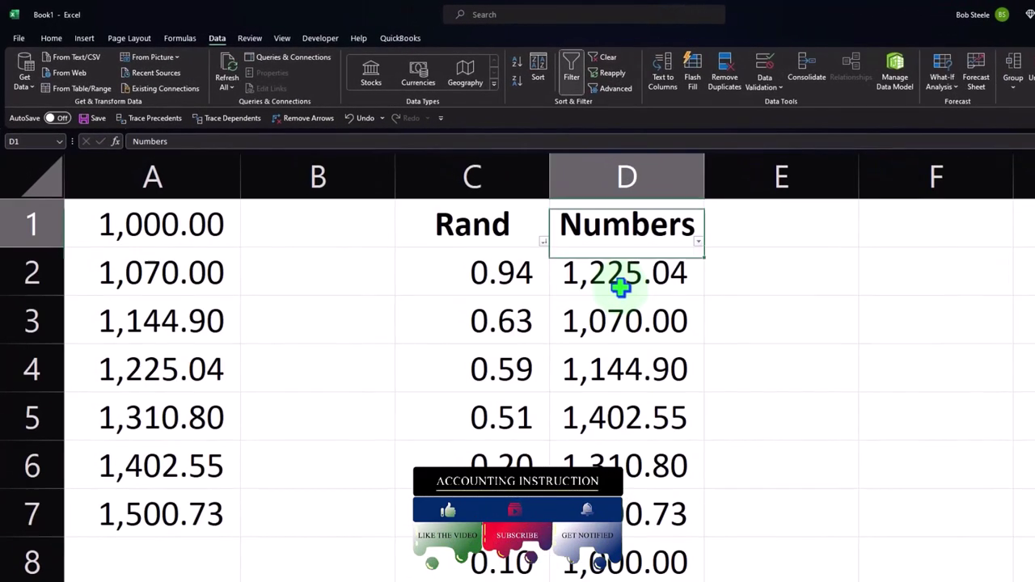
left_click(502, 175)
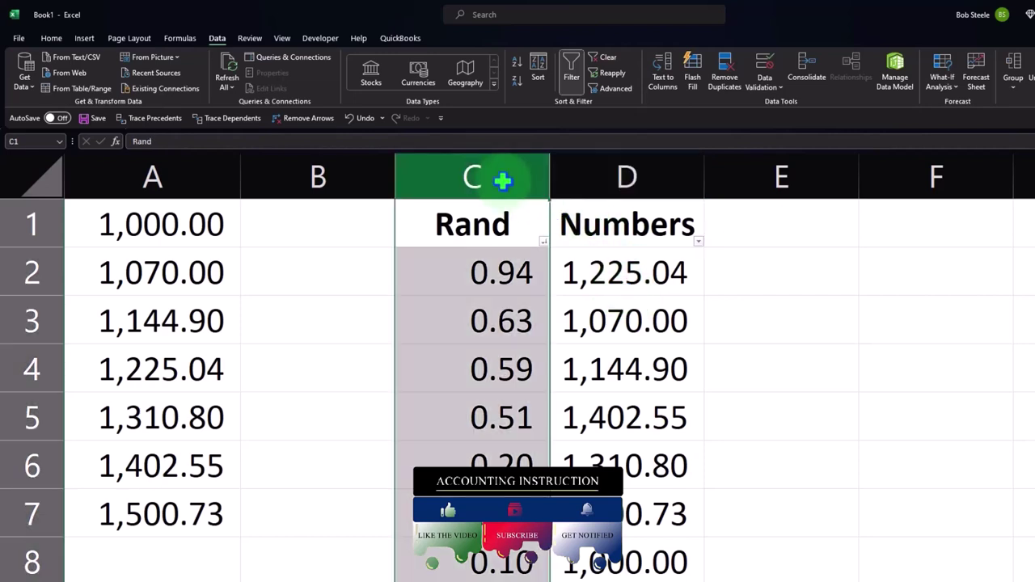
left_click(628, 301)
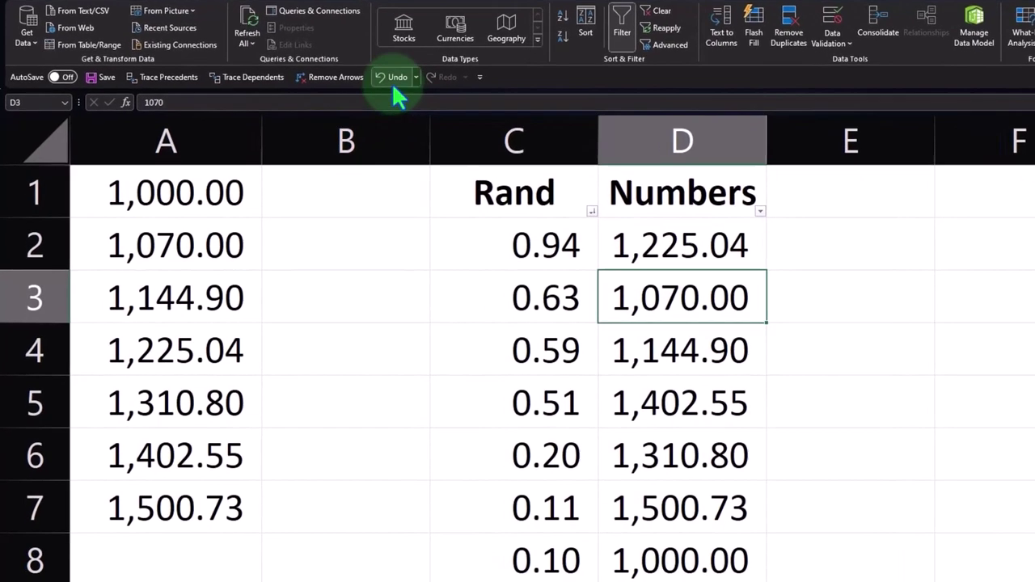
Step: Undo both sorts and the filter on the Rand and Numbers table
left_click(396, 77)
left_click(396, 76)
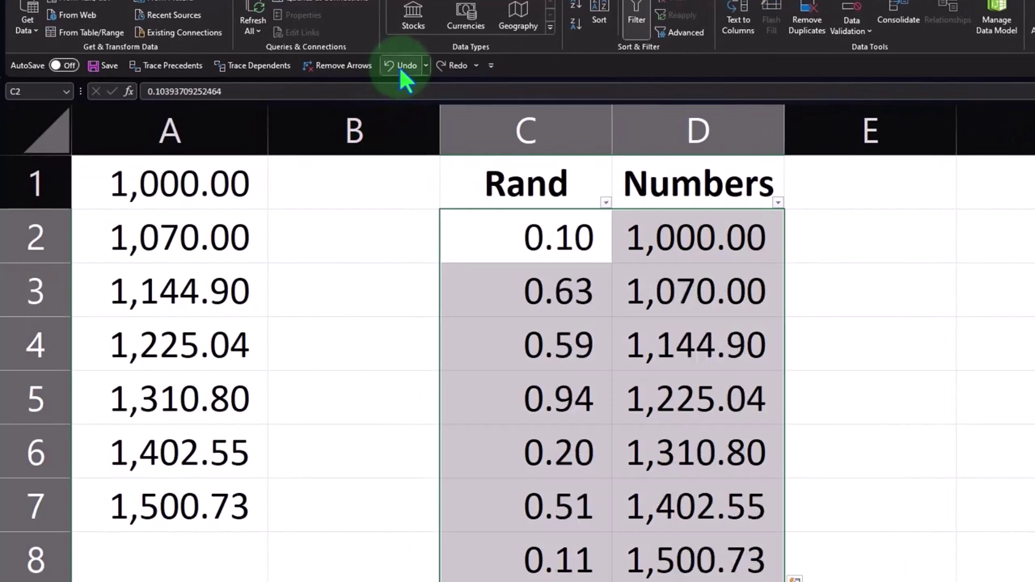
left_click(399, 65)
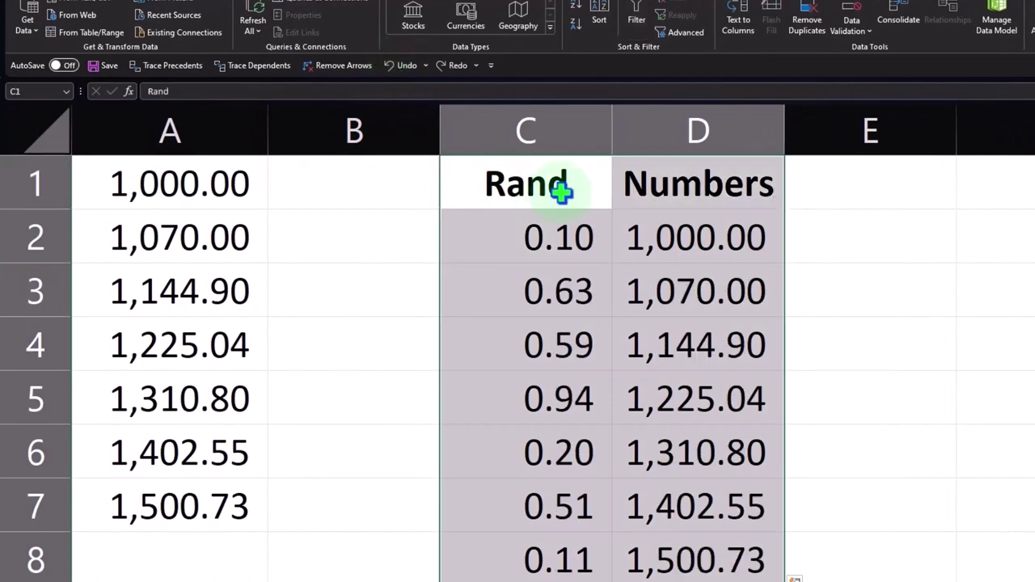
scroll(590, 315, "down", 1)
scroll(606, 339, "up", 1)
left_click(694, 295)
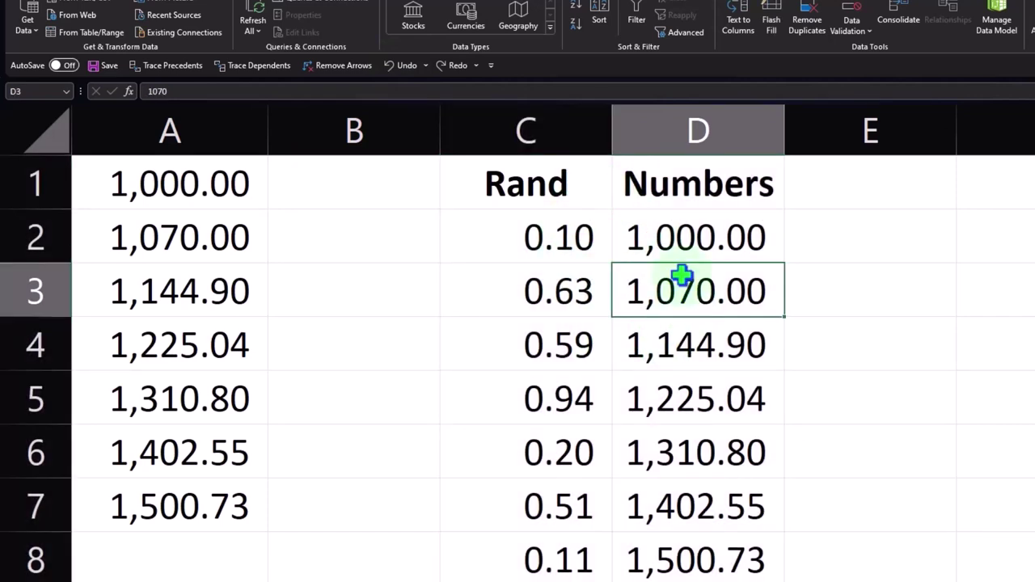
Step: Convert the Rand and Numbers data in C1:D8 into a table with headers, checking the data range first
scroll(682, 324, "down", 1)
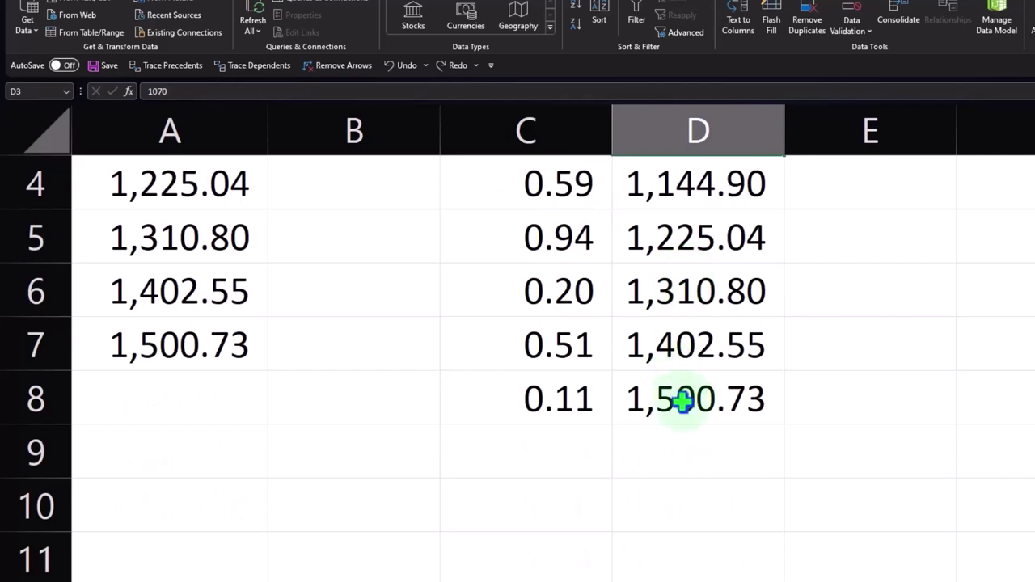
scroll(684, 400, "up", 1)
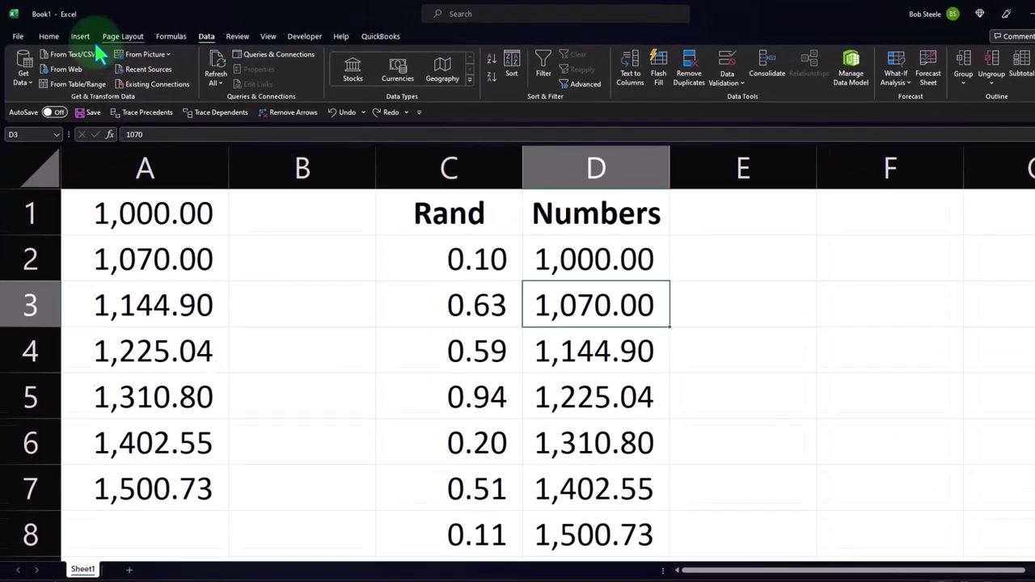
left_click(75, 34)
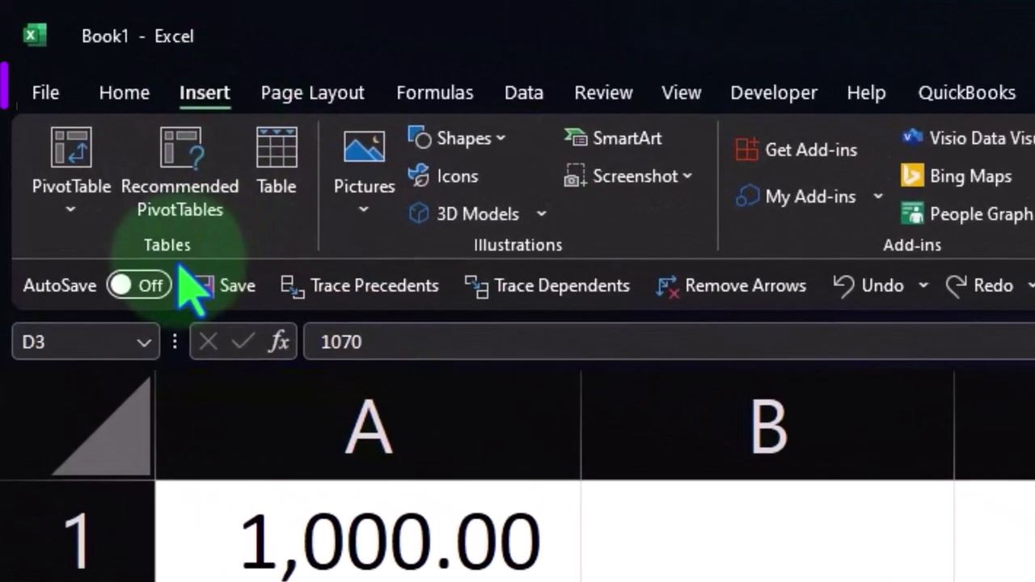
left_click(287, 177)
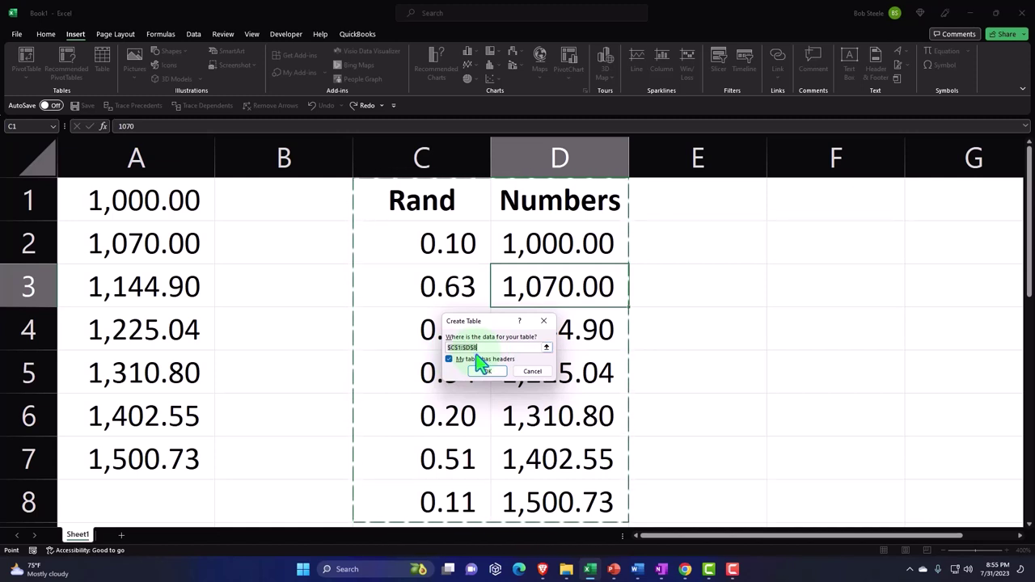
scroll(452, 404, "down", 1)
scroll(452, 397, "up", 1)
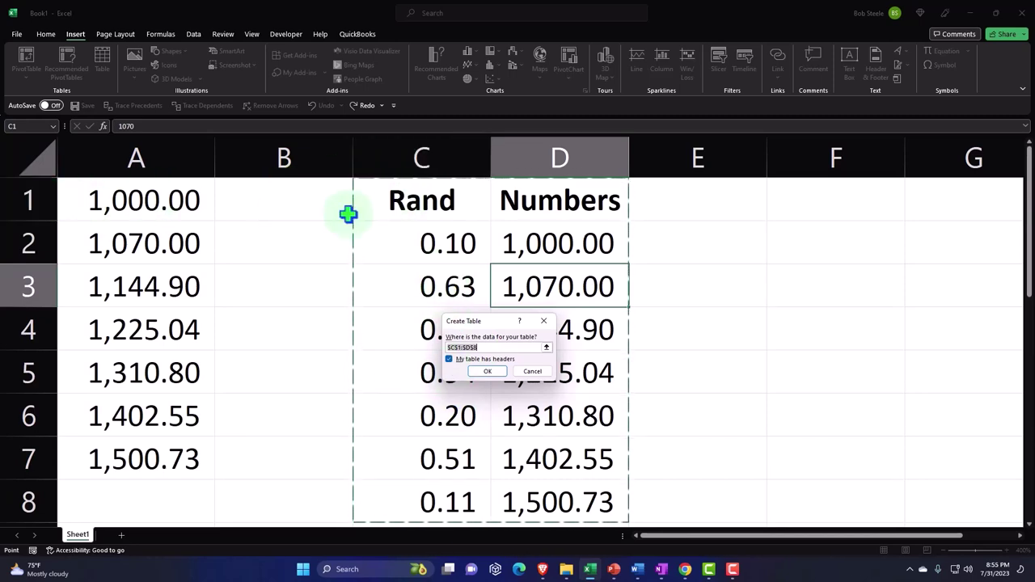
scroll(501, 308, "down", 1)
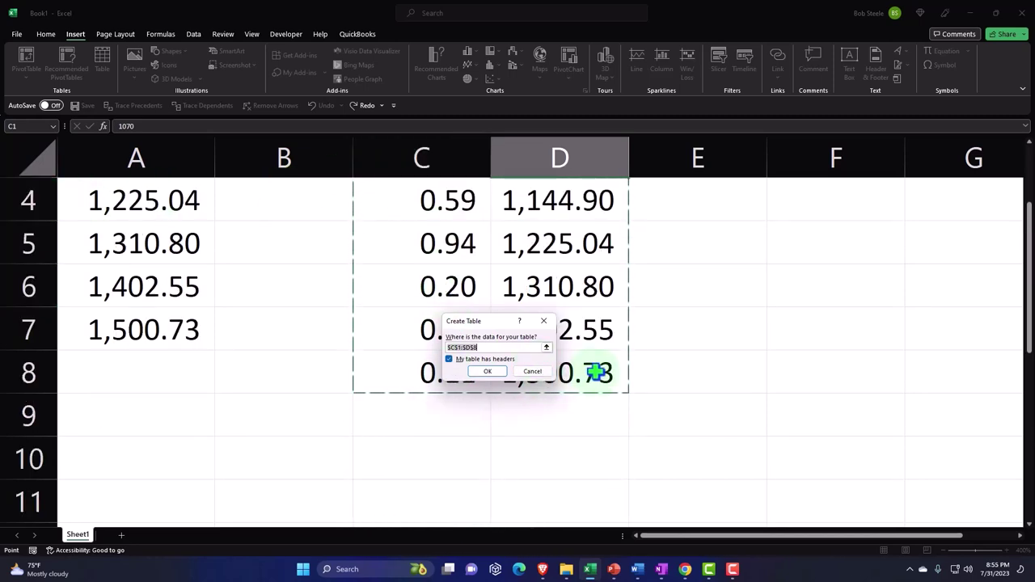
scroll(596, 372, "up", 1)
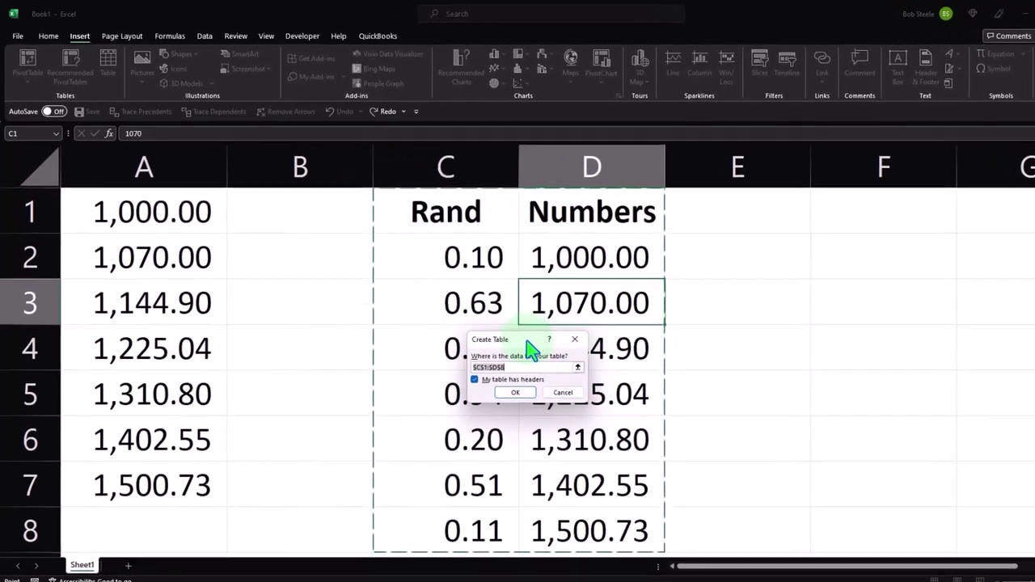
left_click_drag(502, 324, 779, 240)
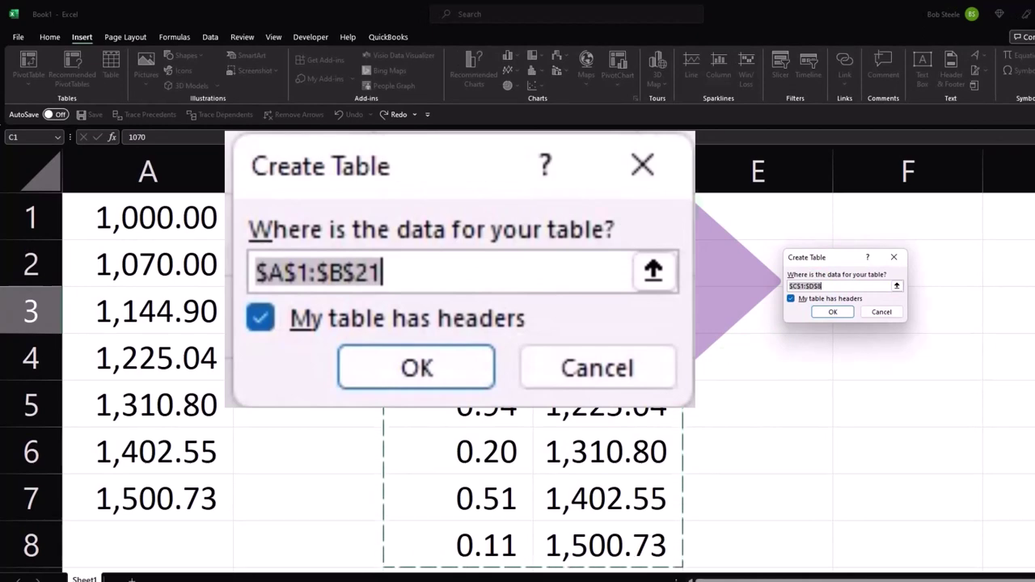
left_click(832, 312)
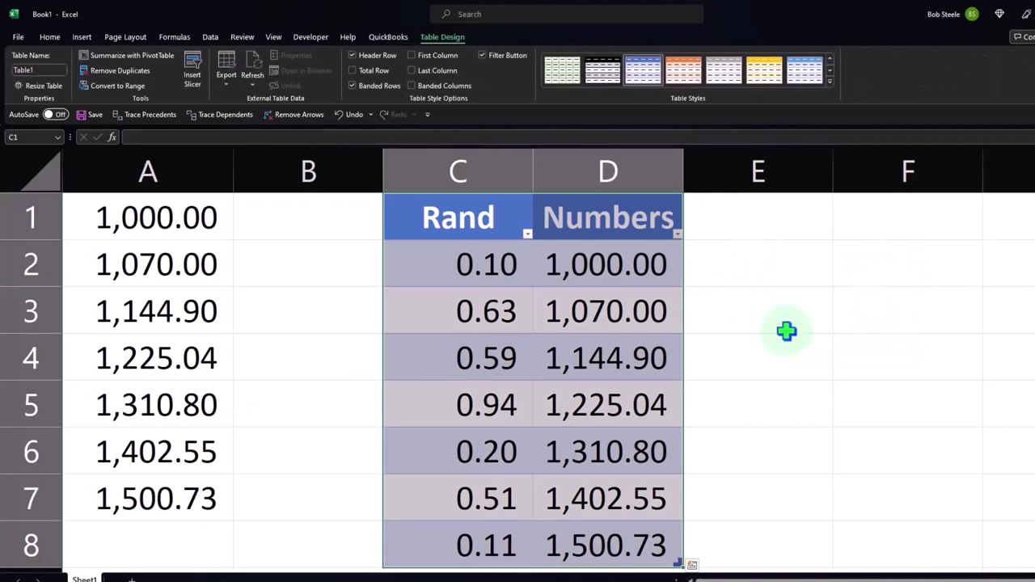
left_click(582, 259)
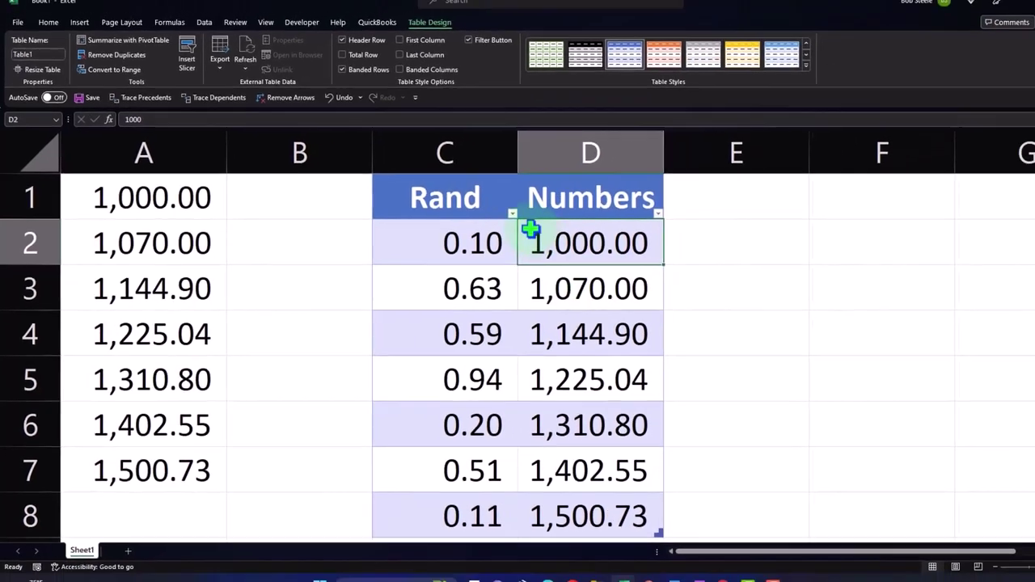
Step: Sort the table by the Rand column from largest to smallest and check the reordered Numbers values
left_click(512, 213)
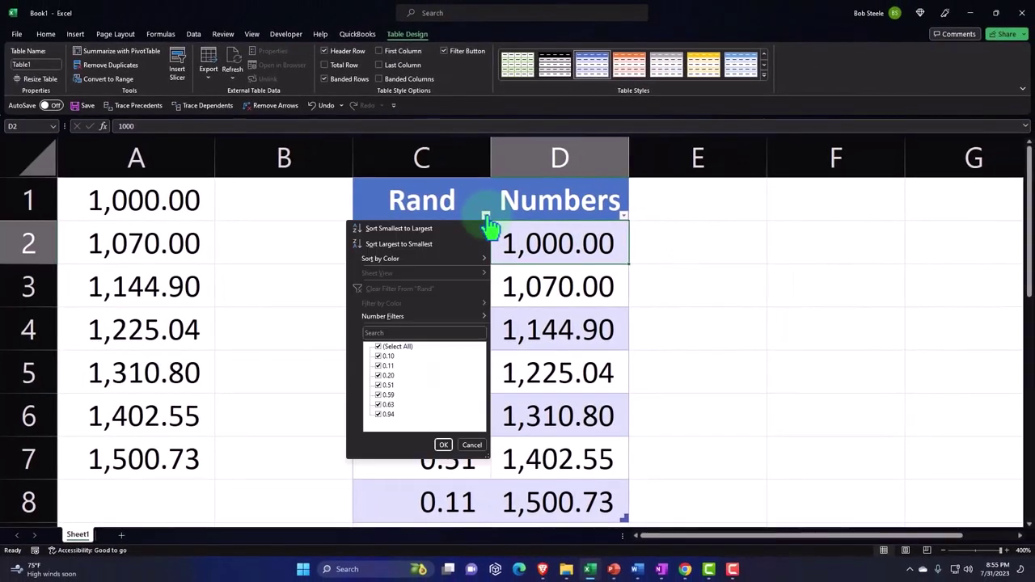
left_click(428, 244)
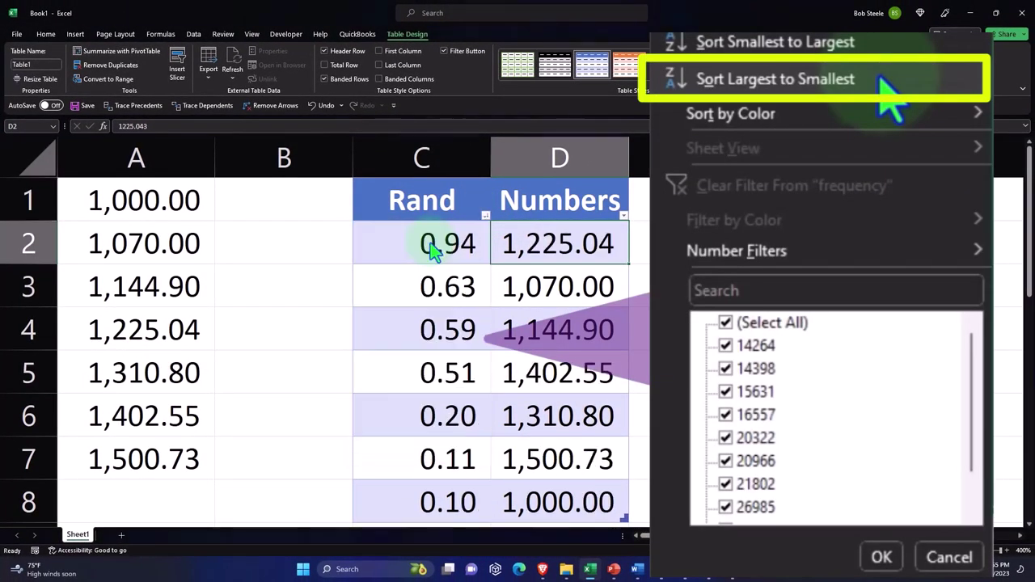
scroll(547, 457, "down", 1)
scroll(569, 405, "up", 1)
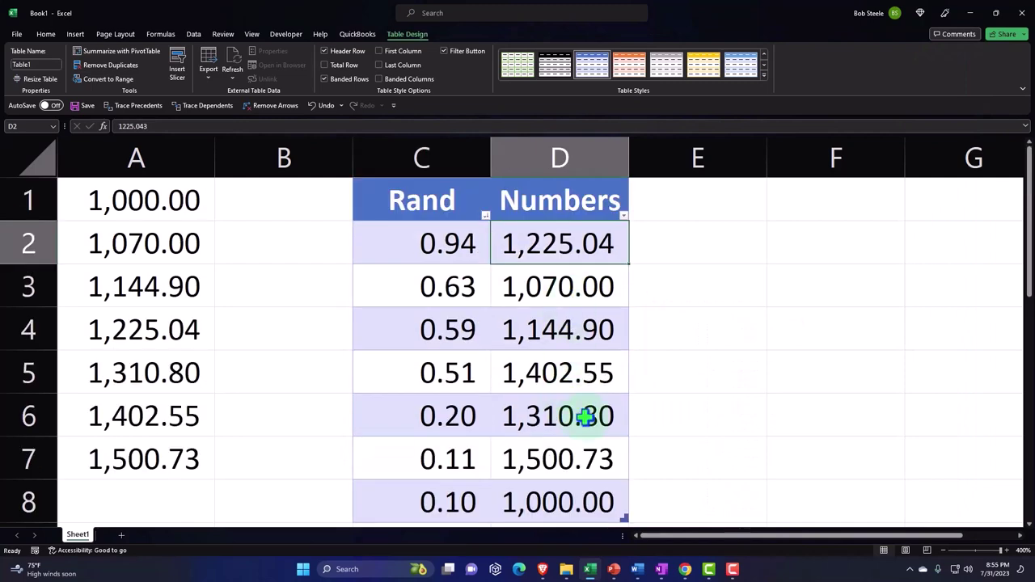
Step: Delete the whole Rand column and look through the remaining Numbers column down to its end
left_click(438, 158)
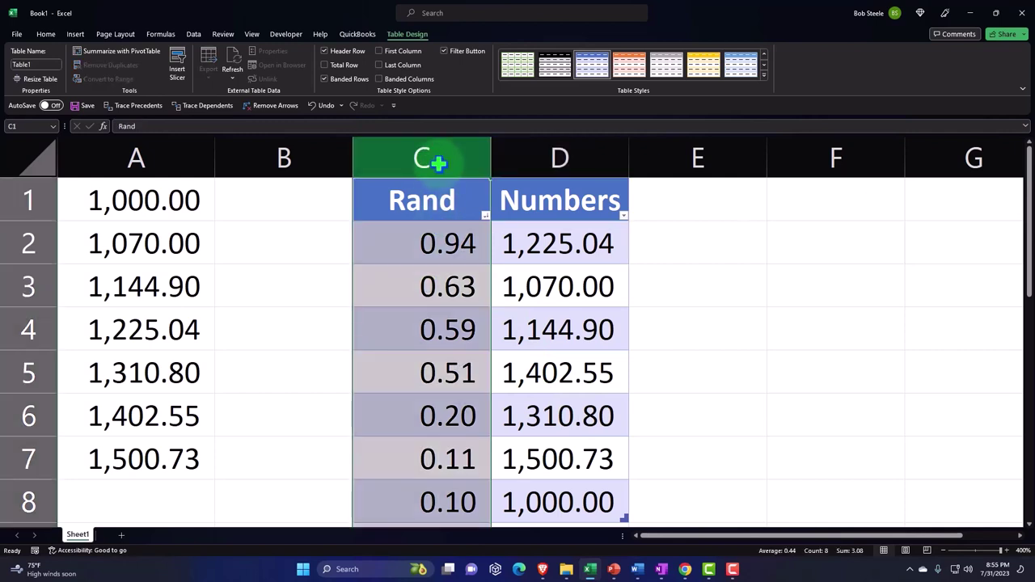
right_click(426, 271)
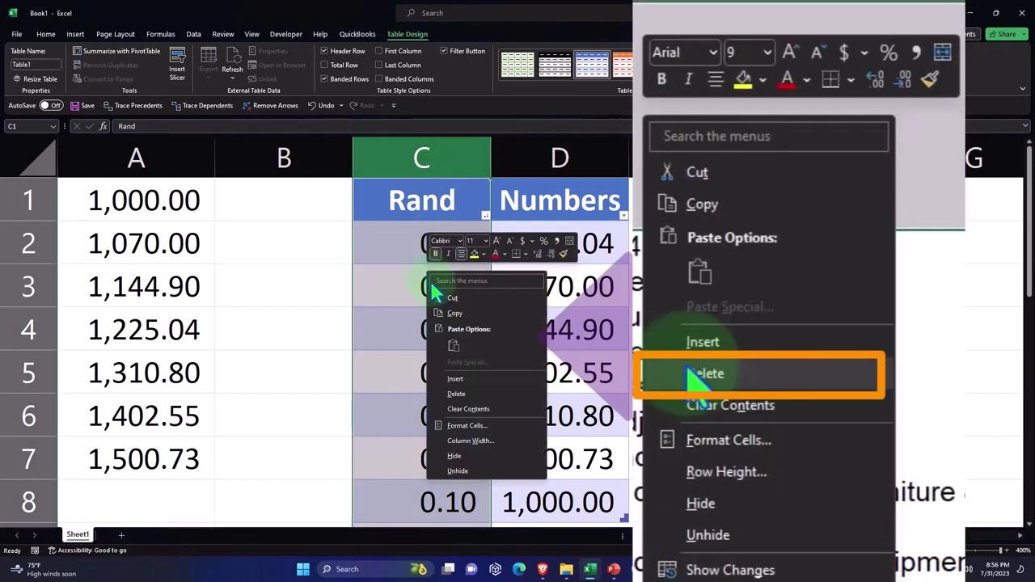
left_click(464, 402)
left_click(586, 311)
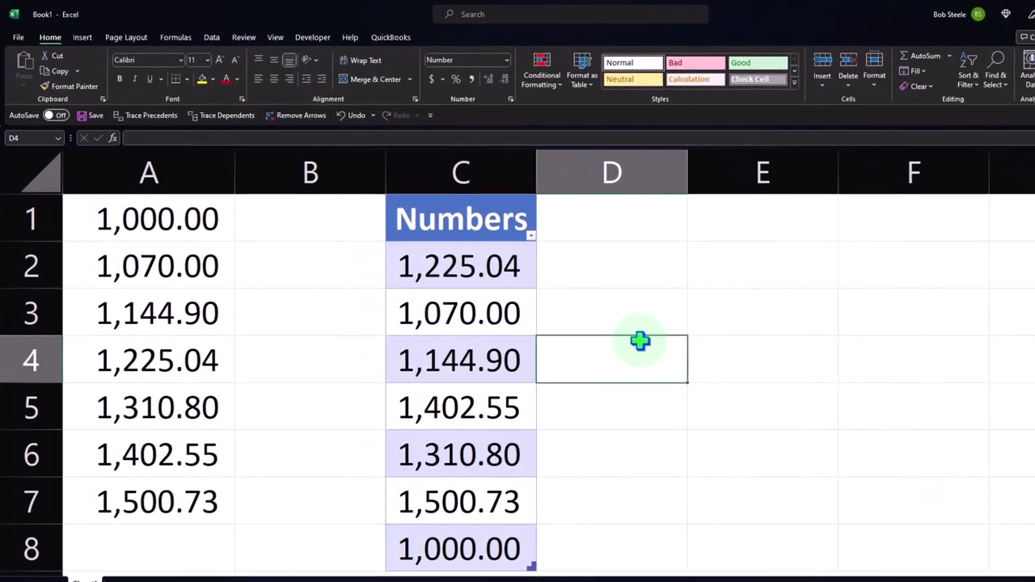
scroll(652, 348, "down", 1)
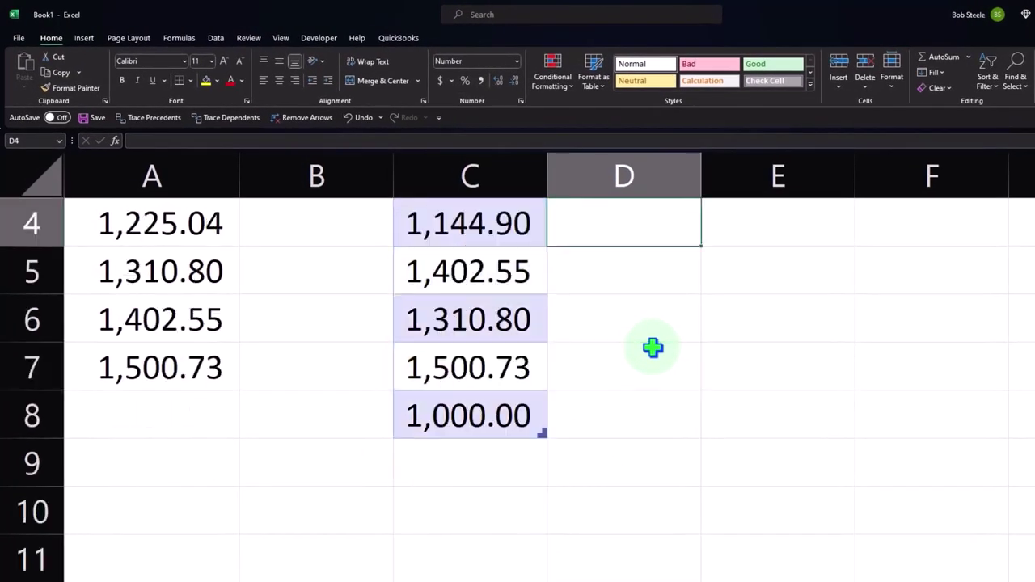
scroll(652, 347, "up", 1)
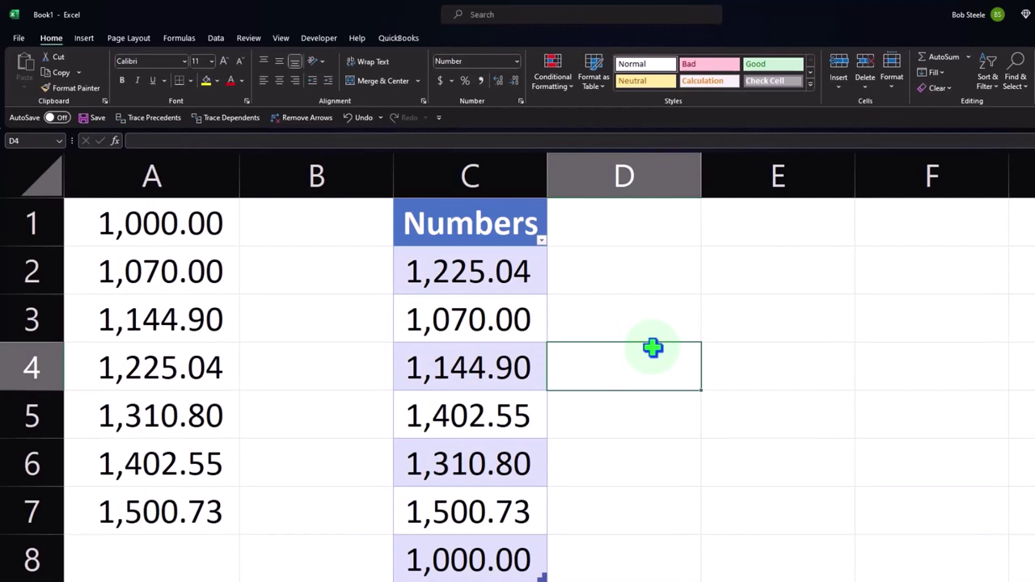
Step: Sort the Numbers column from smallest to largest, and then from largest to smallest
left_click(541, 243)
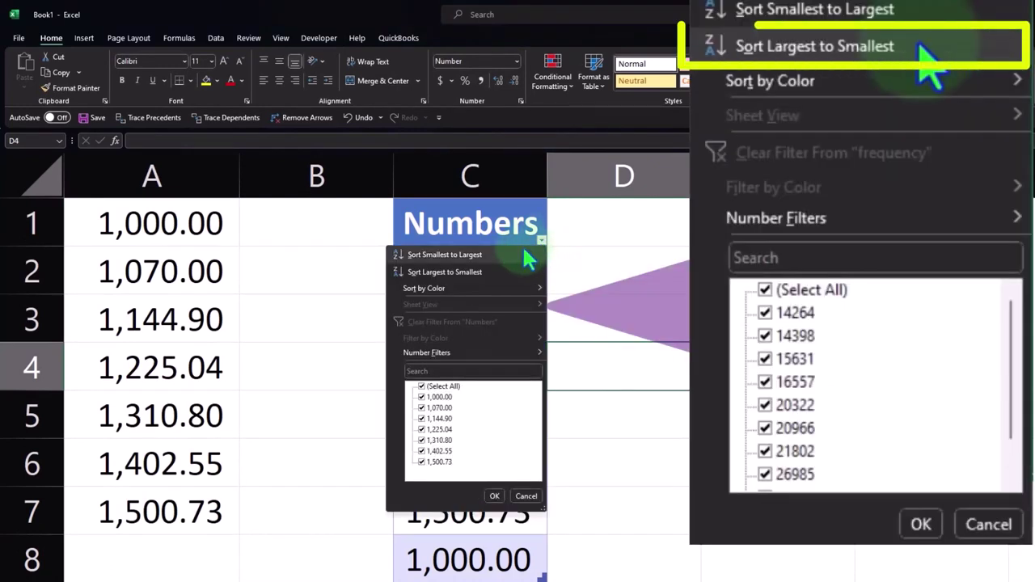
left_click(519, 248)
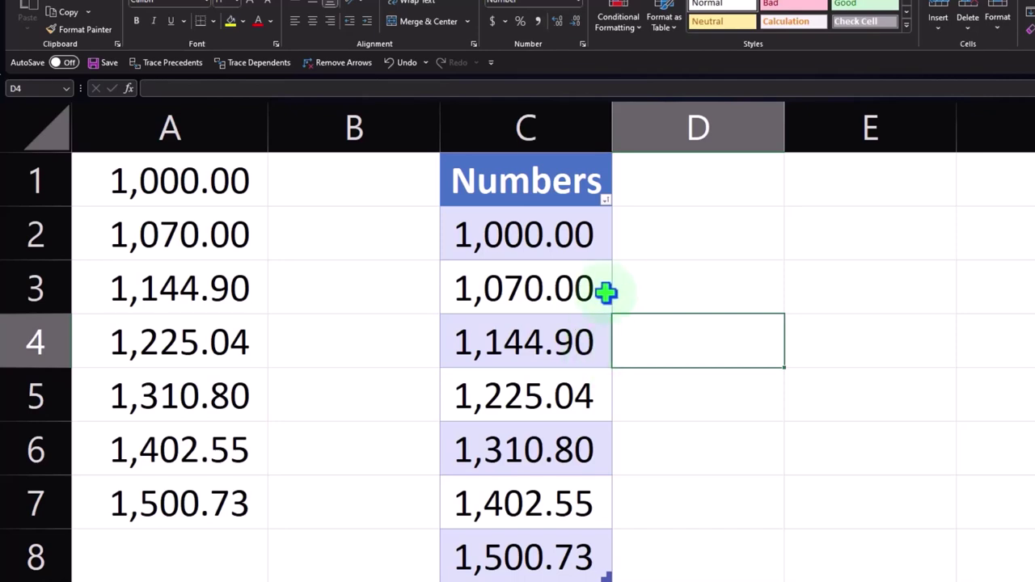
left_click(605, 199)
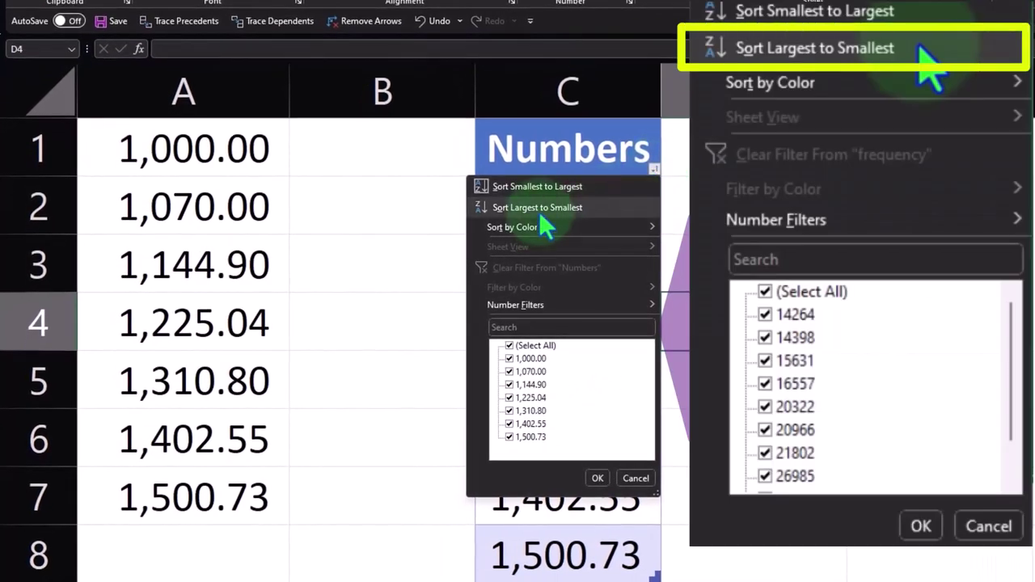
left_click(538, 208)
Step: Examine the custom sort settings for the Numbers column and the custom lists offered for its order, then close both dialogs
left_click(654, 171)
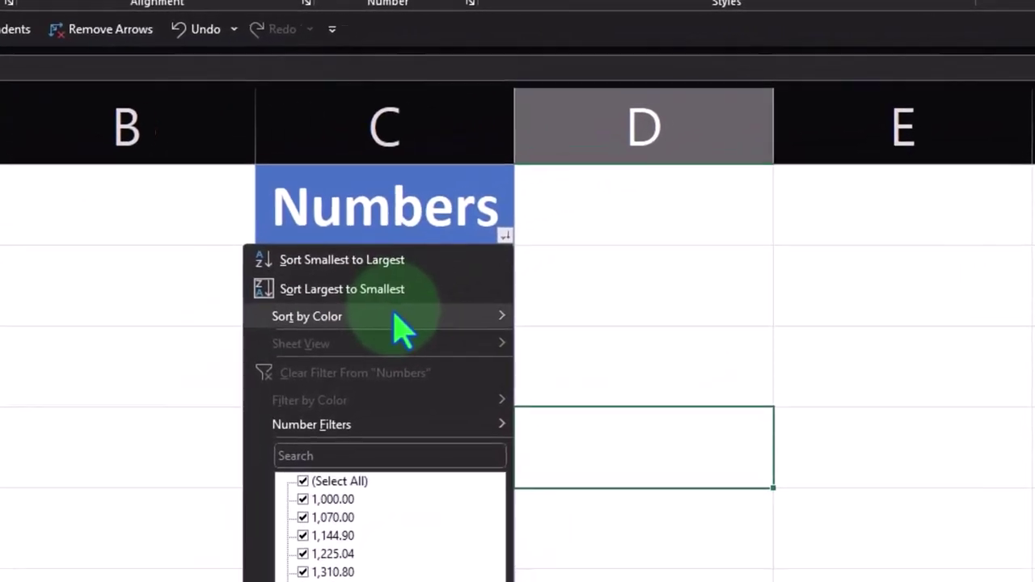
mouse_move(575, 227)
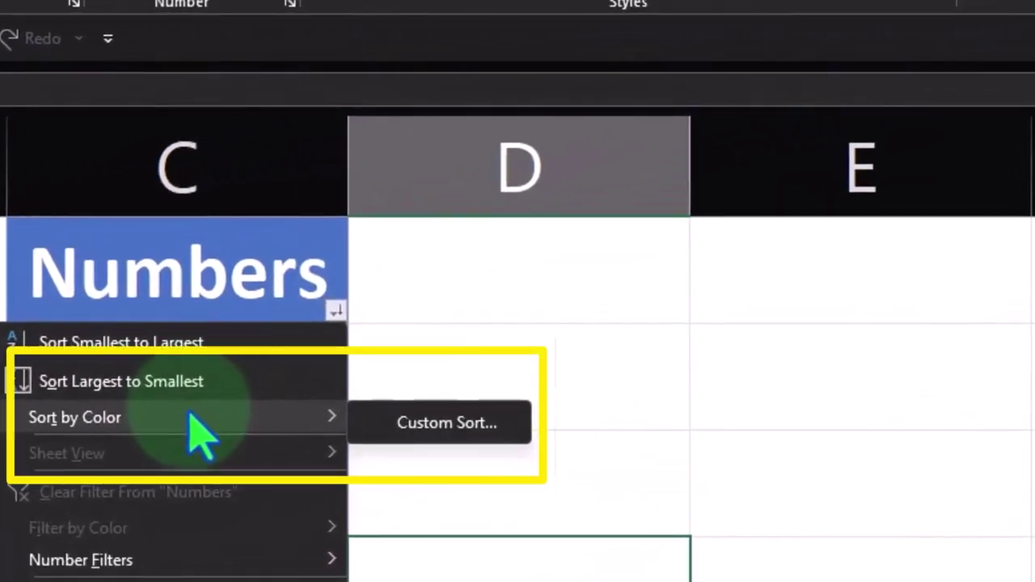
left_click(420, 431)
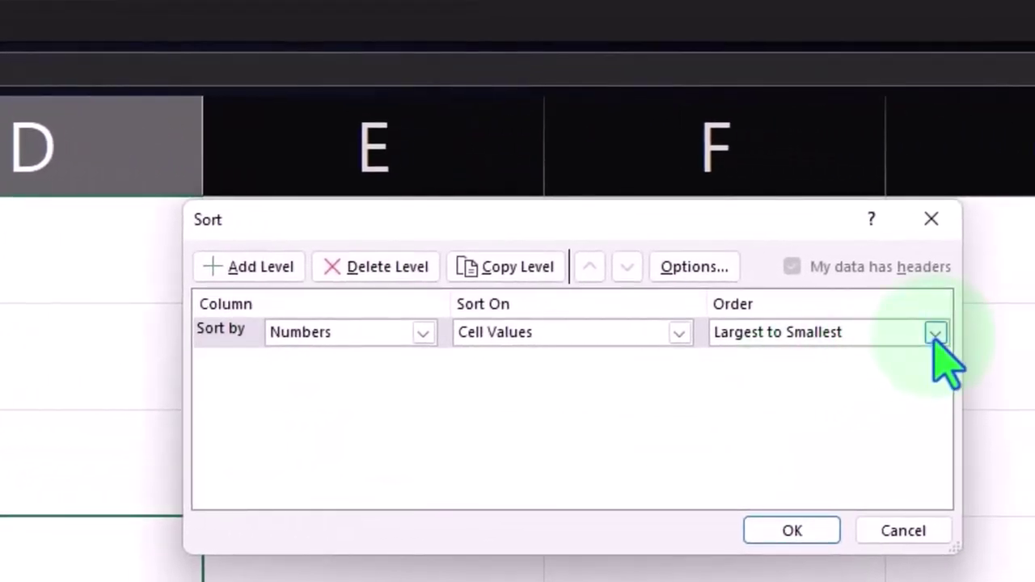
left_click(935, 334)
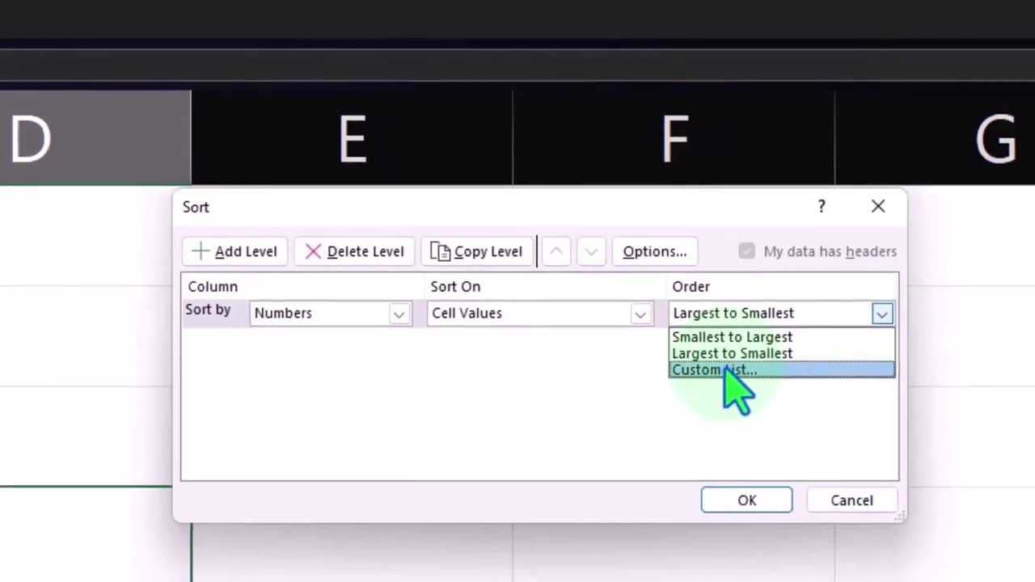
left_click(726, 371)
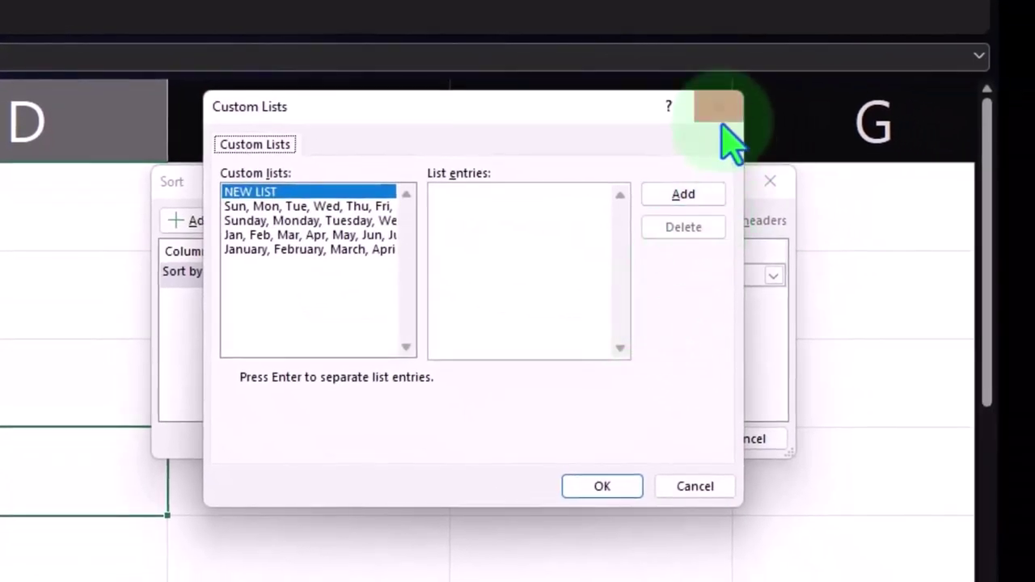
left_click(718, 108)
left_click(770, 181)
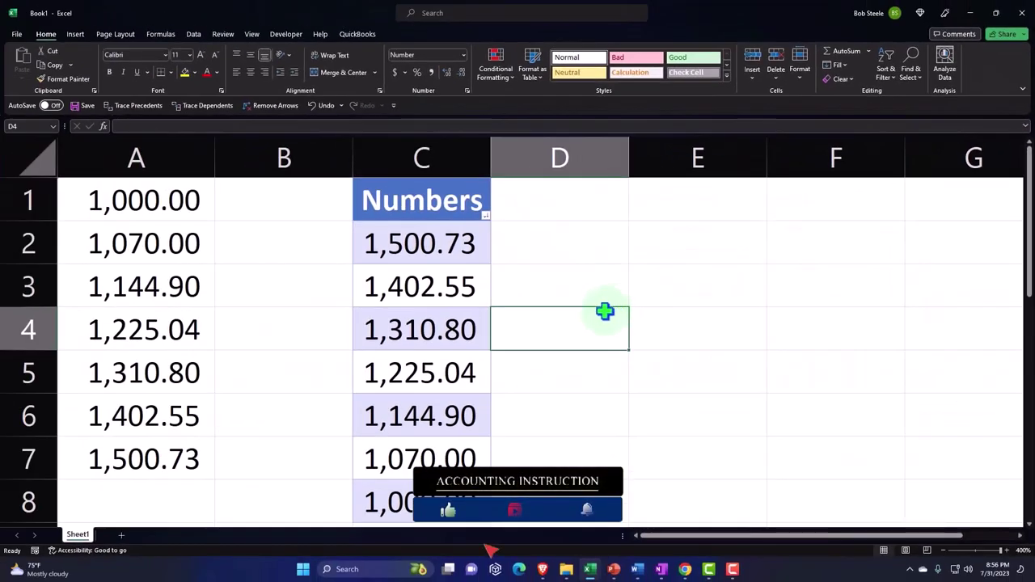
left_click(216, 256)
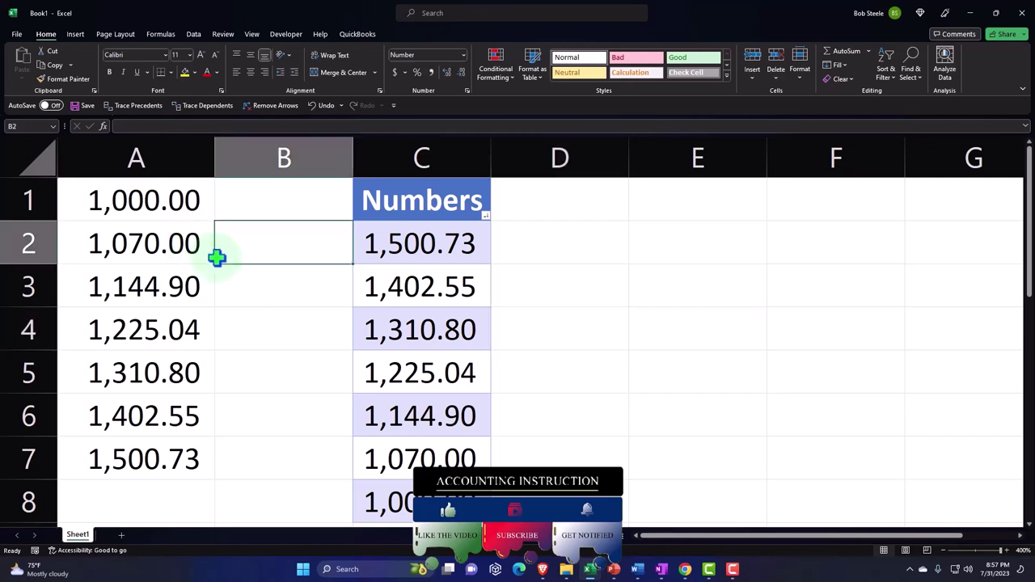
scroll(220, 262, "down", 2, "ctrl")
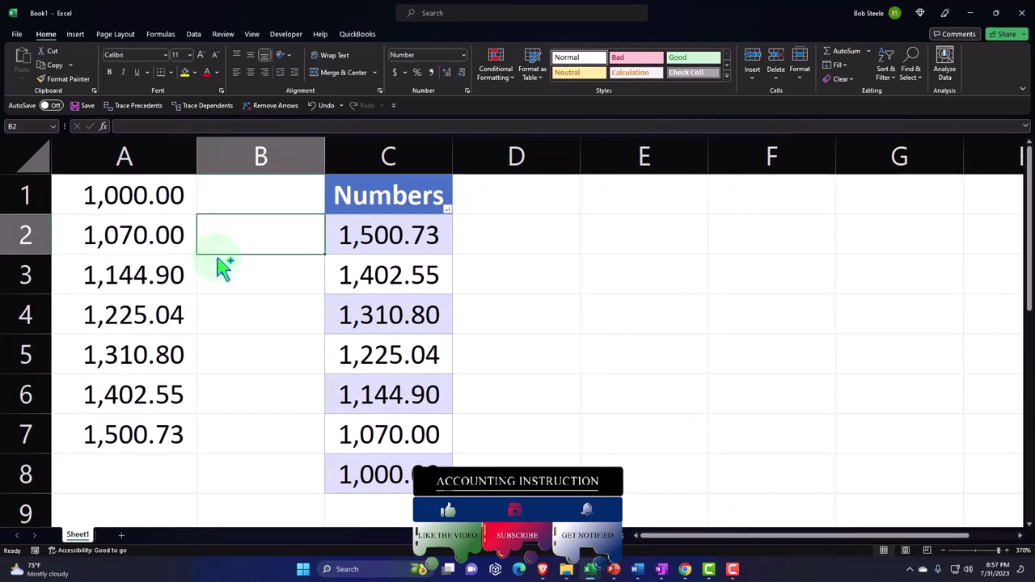